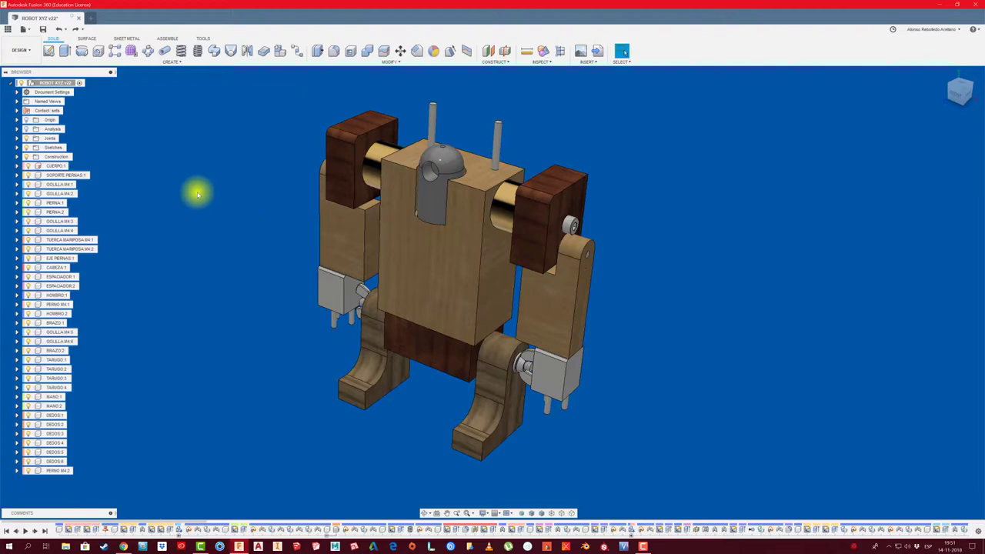
Switch the robot design from the DESIGN workspace to Animation, on Storyboard1.
{"action": "left_click", "coordinate": [19, 49]}
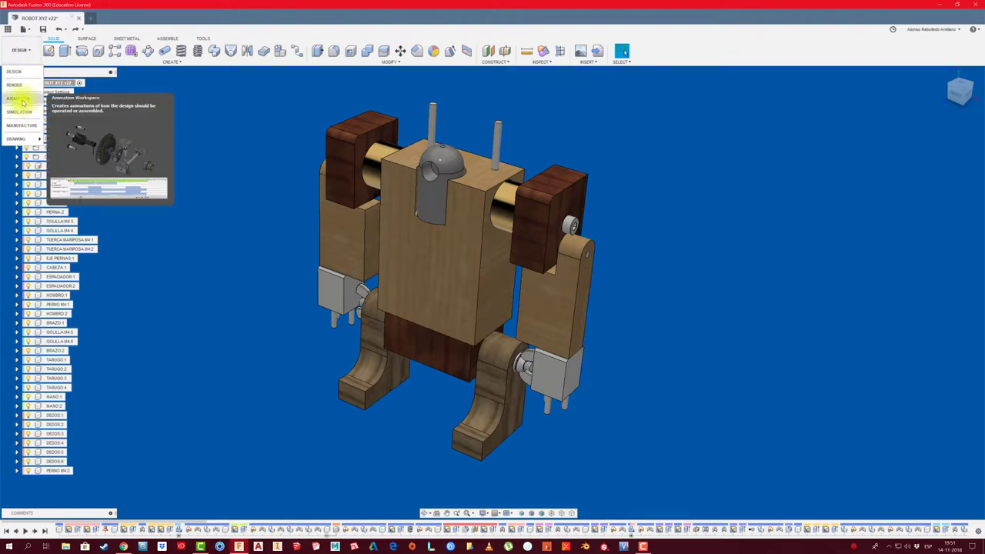
{"action": "left_click", "coordinate": [18, 99]}
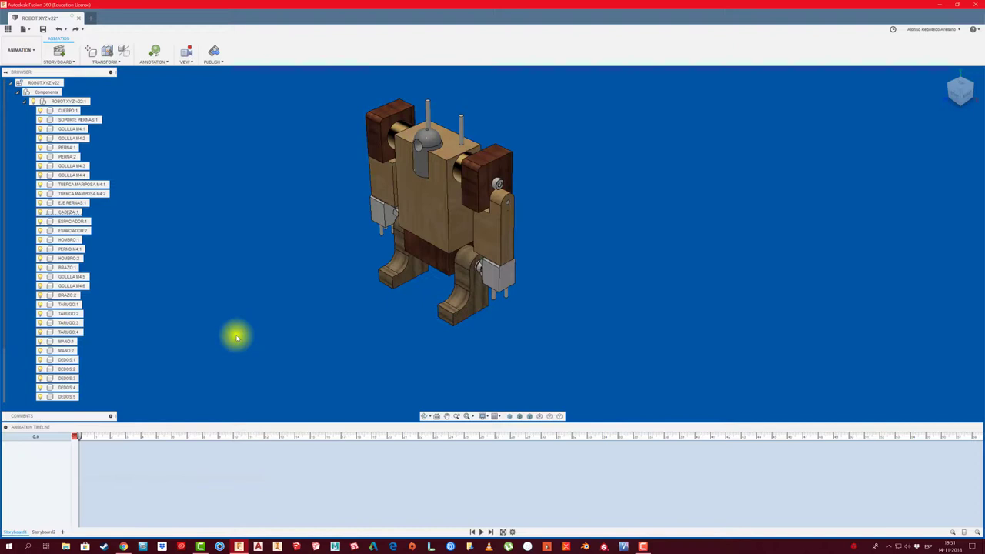
Reposition the view of the robot and select the head CABEZA:1.
{"action": "middle_click_drag", "start_coordinate": [323, 286], "coordinate": [341, 291], "text": "shift"}
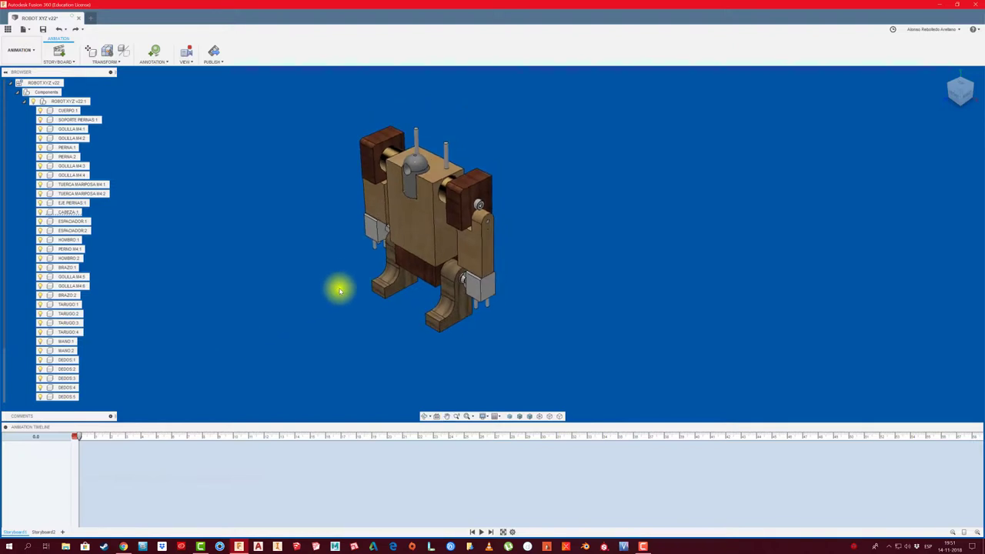
{"action": "mouse_move", "coordinate": [346, 277]}
{"action": "middle_mouse_down"}
{"action": "mouse_move", "coordinate": [348, 286]}
{"action": "mouse_move", "coordinate": [351, 264]}
{"action": "mouse_move", "coordinate": [343, 276]}
{"action": "mouse_move", "coordinate": [451, 214]}
{"action": "mouse_move", "coordinate": [462, 238]}
{"action": "mouse_move", "coordinate": [411, 244]}
{"action": "mouse_move", "coordinate": [533, 223]}
{"action": "middle_mouse_up"}
{"action": "left_click", "coordinate": [440, 245]}
{"action": "left_click", "coordinate": [534, 224]}
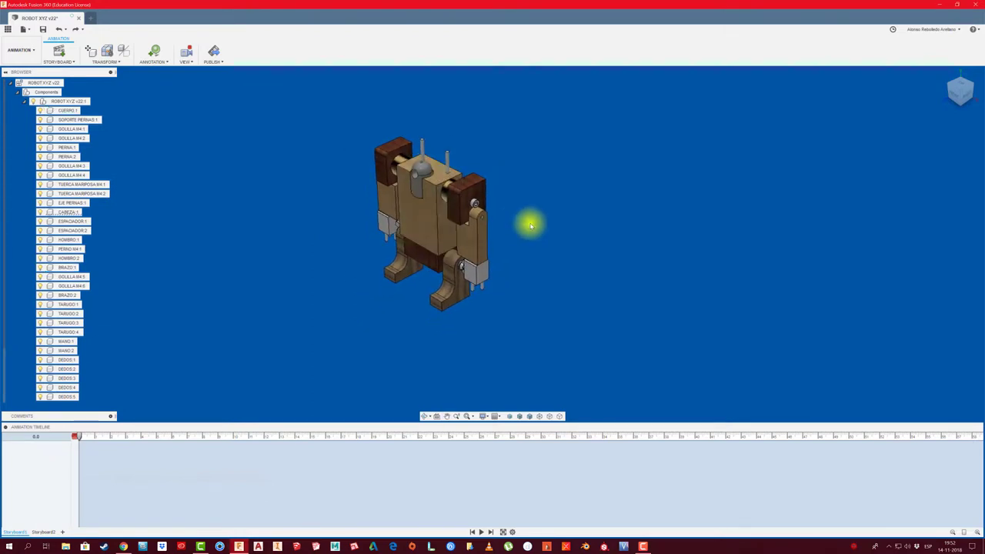
{"action": "left_click", "coordinate": [421, 171]}
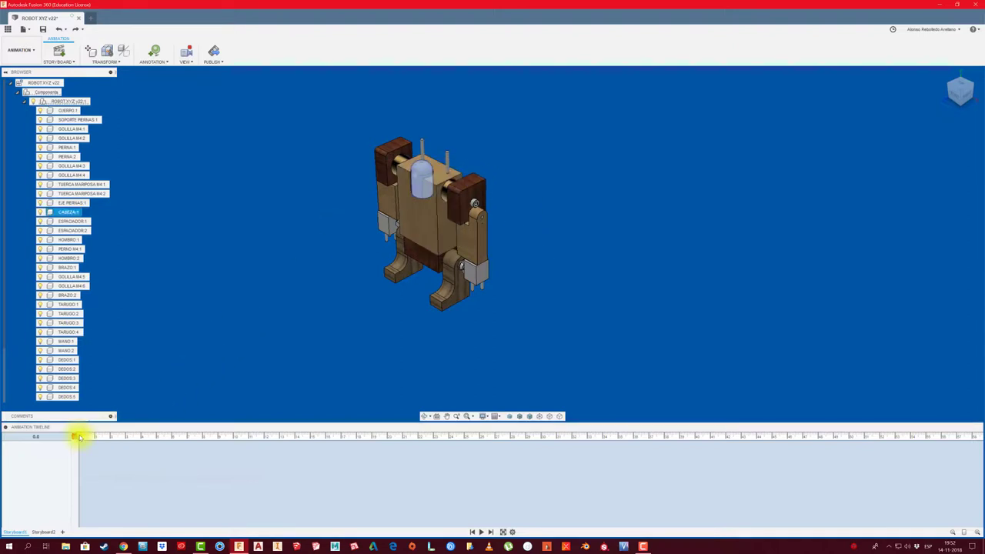
Set the animation time to 2.0 seconds and start transforming the head component.
{"action": "left_click_drag", "start_coordinate": [77, 436], "coordinate": [111, 437]}
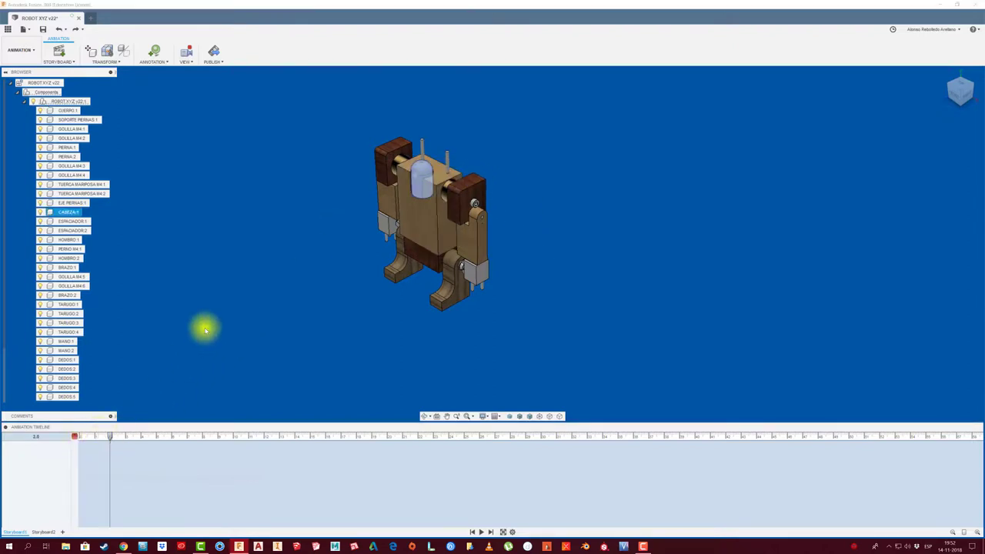
{"action": "left_click", "coordinate": [422, 174]}
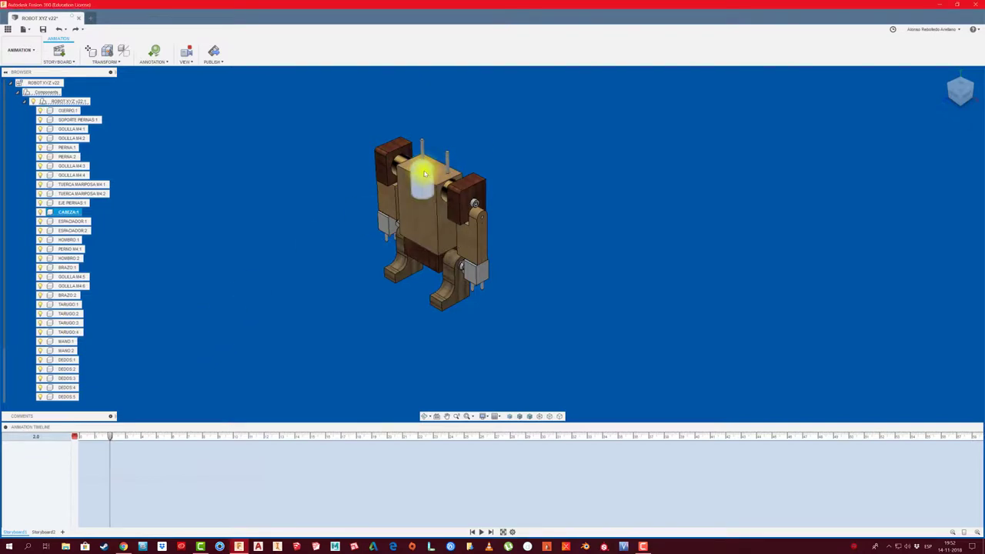
{"action": "left_click", "coordinate": [119, 62]}
{"action": "left_click", "coordinate": [112, 73]}
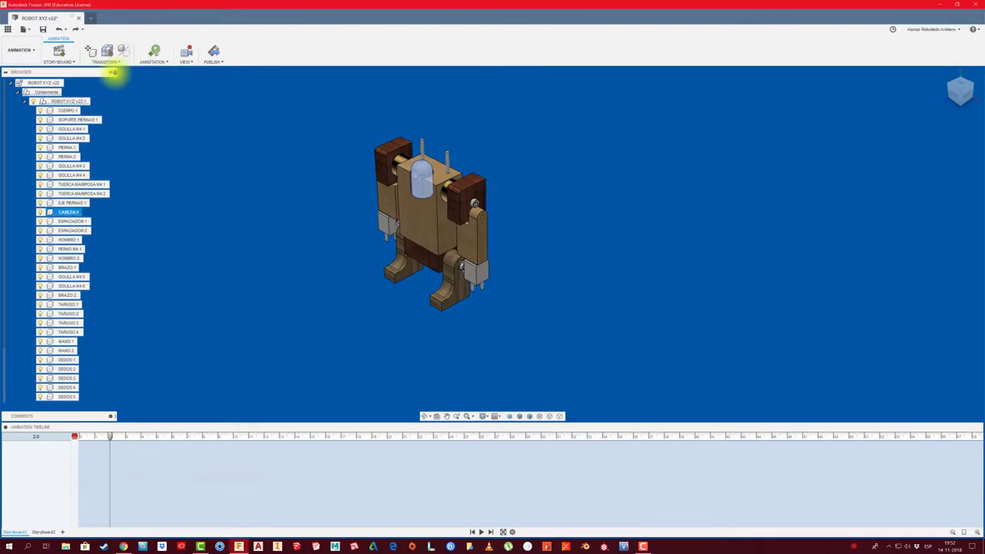
Lift the head off the body, then at 3.6 s raise peg TARUGO:4 50 mm above it.
{"action": "left_click_drag", "start_coordinate": [420, 146], "coordinate": [417, 111]}
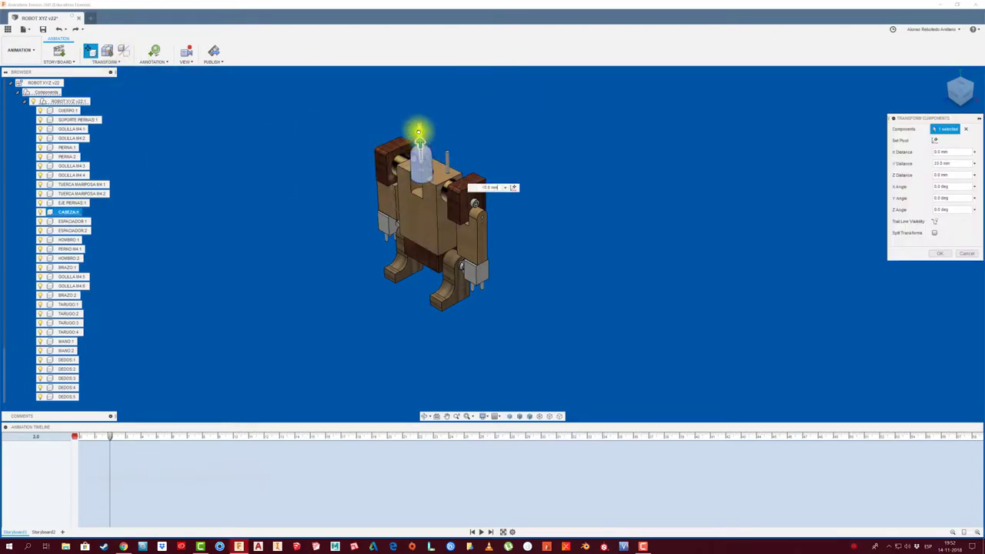
{"action": "left_click", "coordinate": [940, 255]}
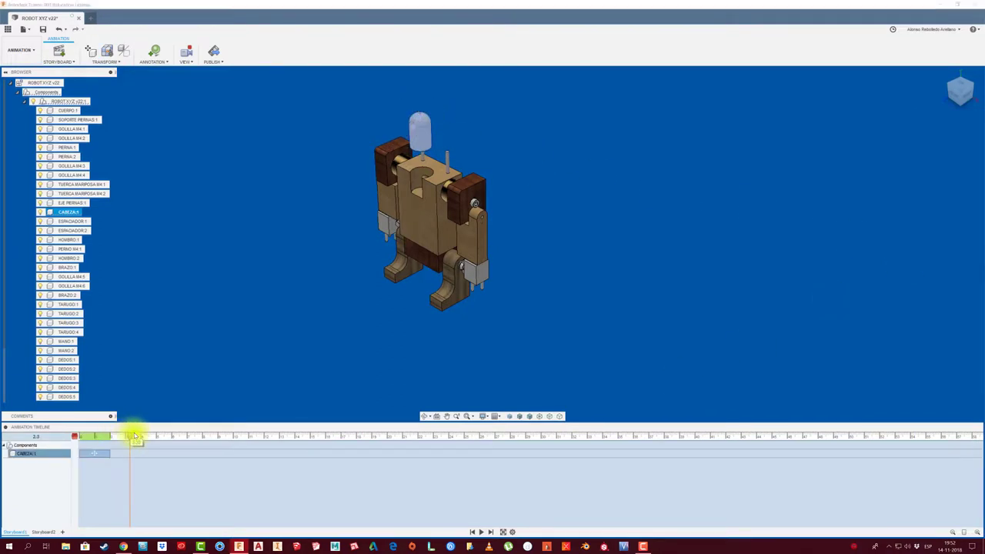
{"action": "left_click", "coordinate": [134, 436]}
{"action": "left_click", "coordinate": [448, 159]}
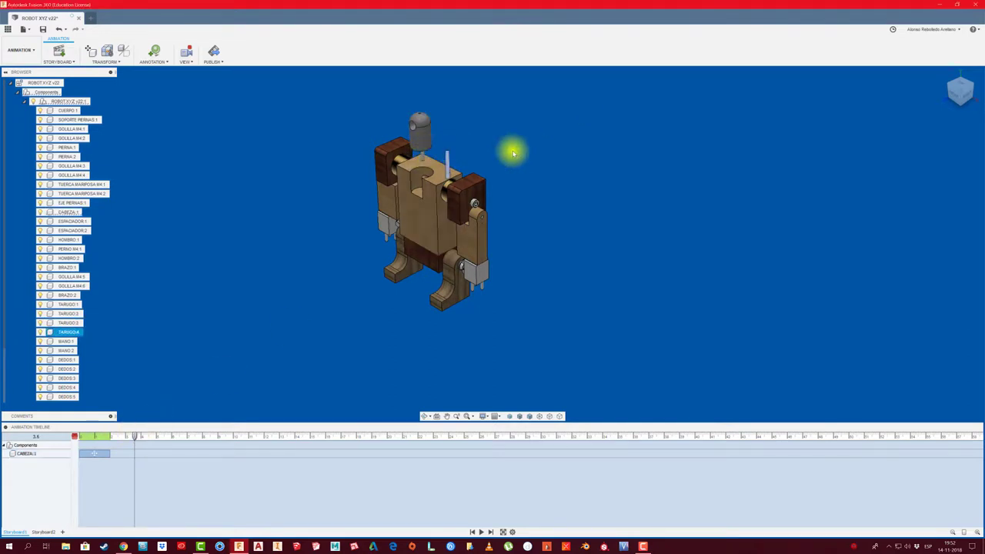
{"action": "key", "text": "m"}
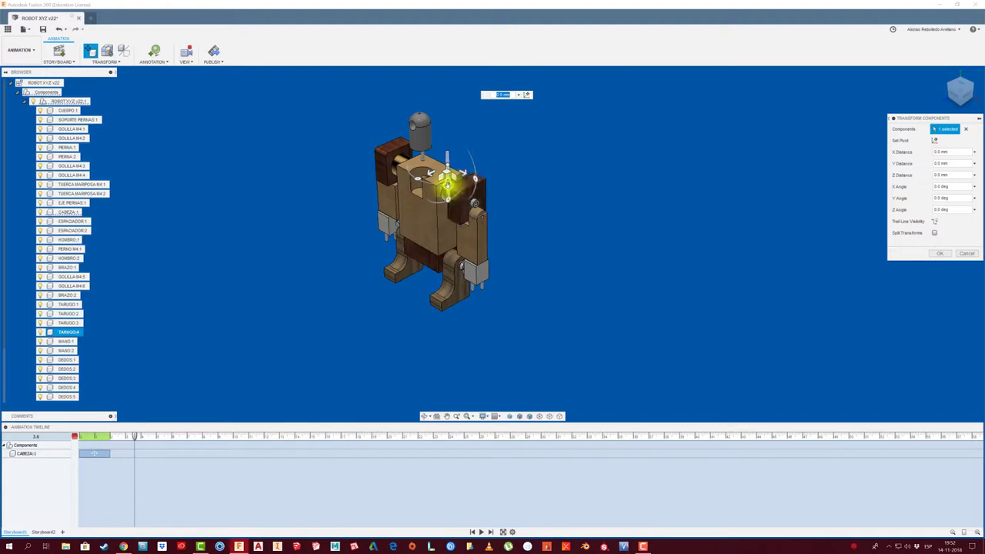
{"action": "left_click_drag", "start_coordinate": [445, 158], "coordinate": [446, 116]}
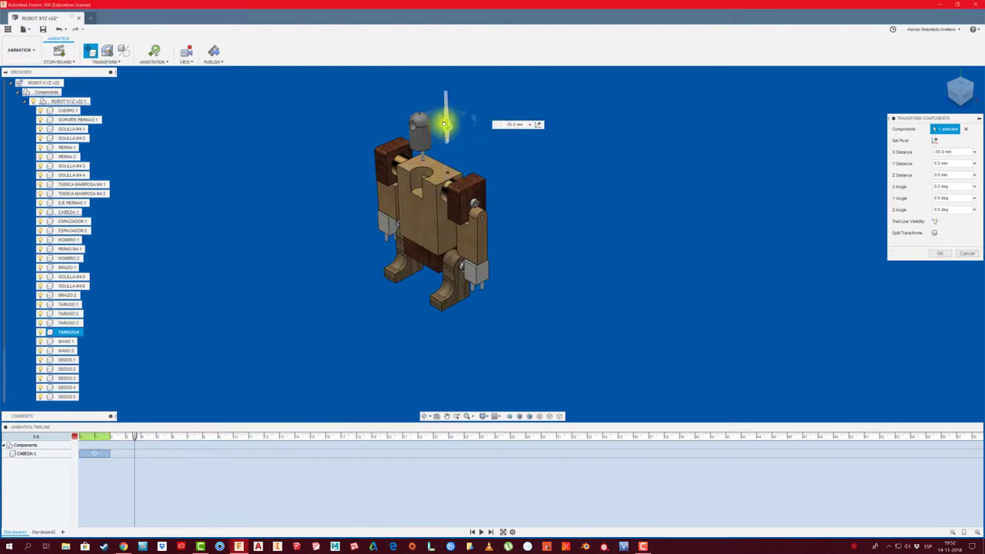
{"action": "left_click", "coordinate": [943, 254]}
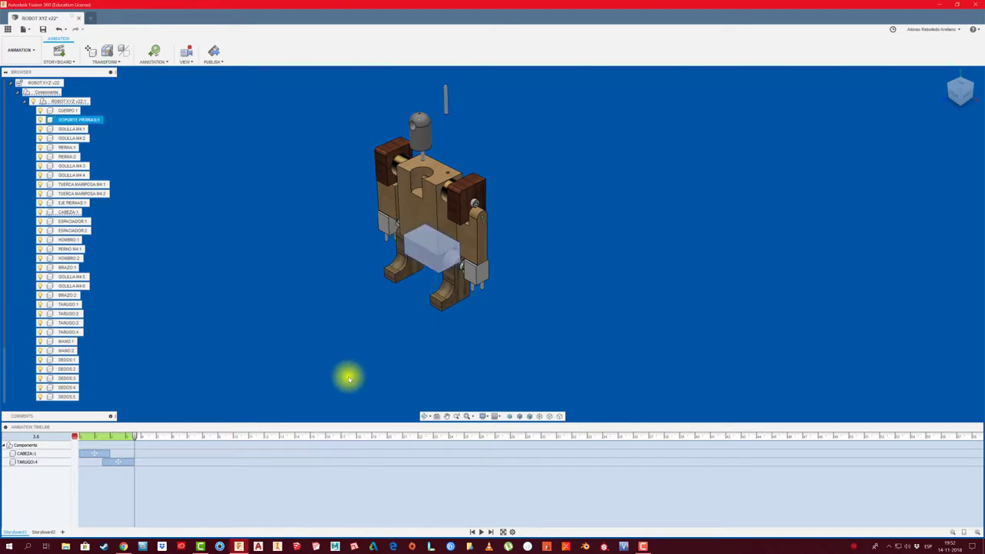
Select the leg support, both legs and a wing nut, refining the selection.
{"action": "left_click", "coordinate": [452, 299]}
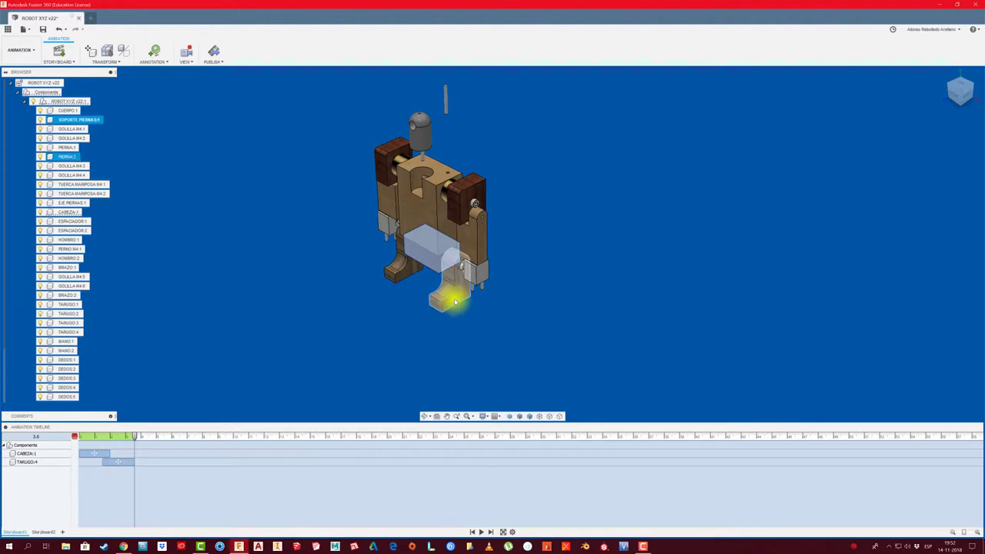
{"action": "left_click", "coordinate": [401, 278]}
{"action": "left_click", "coordinate": [462, 268]}
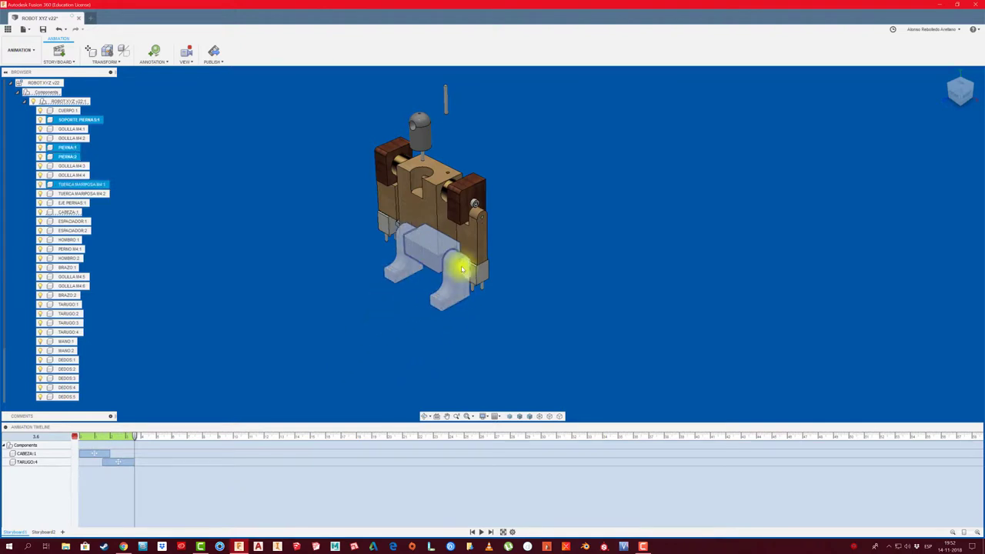
{"action": "left_click", "coordinate": [87, 185], "text": "shift"}
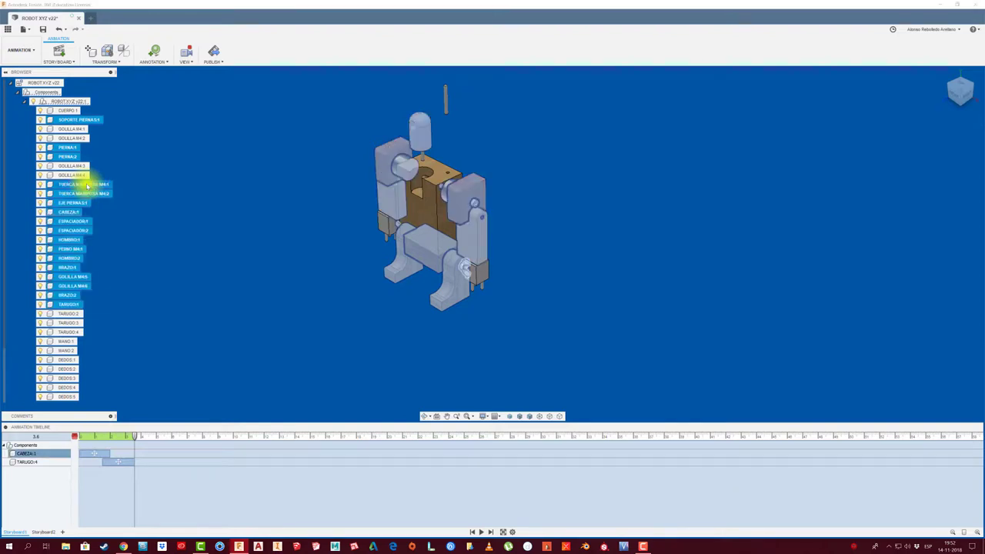
{"action": "left_click", "coordinate": [100, 186]}
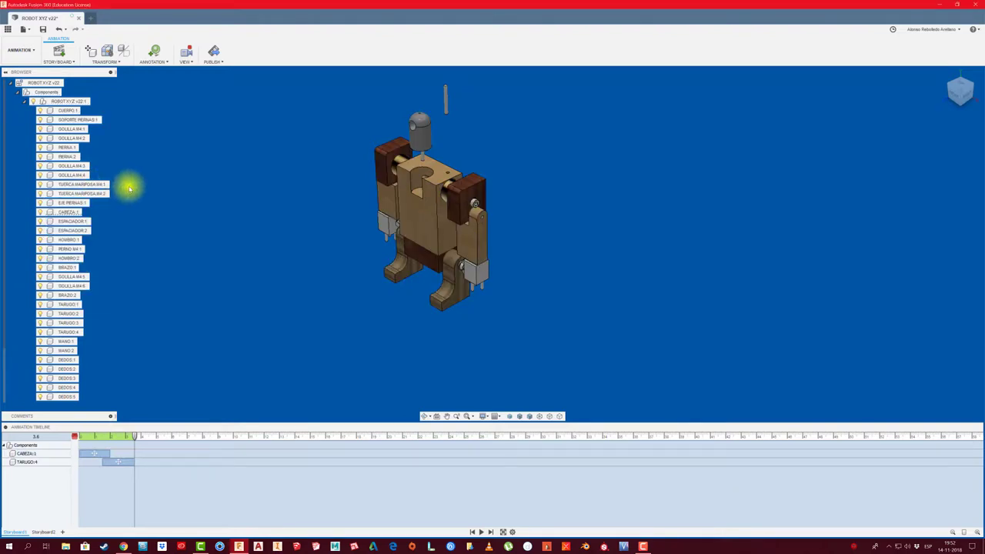
{"action": "left_click", "coordinate": [459, 273], "text": "ctrl"}
{"action": "left_click", "coordinate": [407, 266], "text": "ctrl"}
{"action": "left_click", "coordinate": [420, 265], "text": "ctrl"}
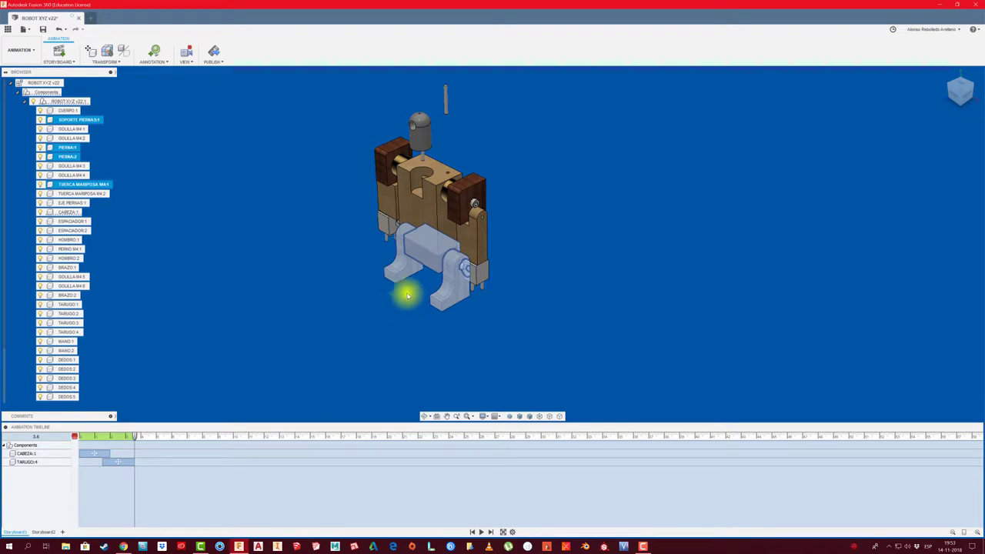
{"action": "left_click", "coordinate": [431, 259]}
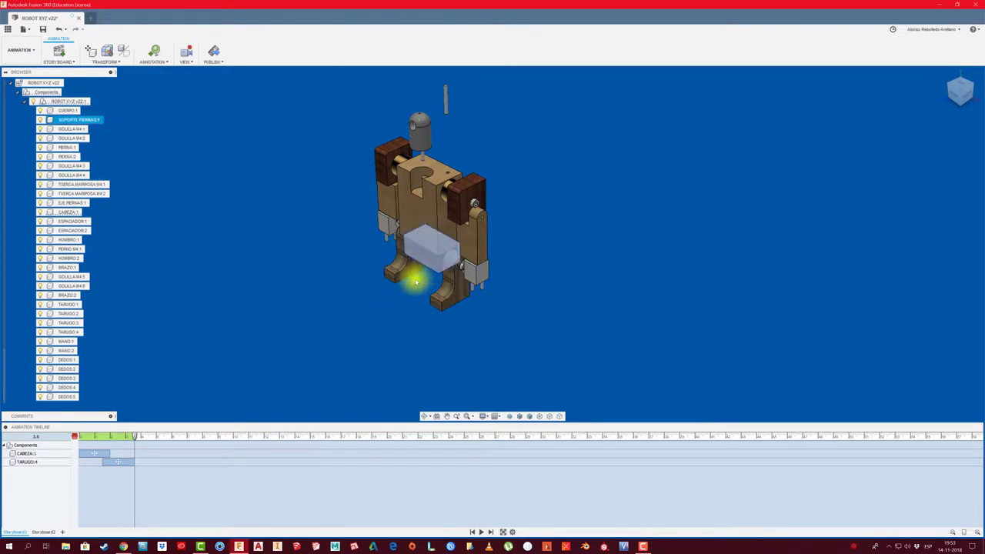
{"action": "left_click", "coordinate": [415, 279], "text": "ctrl"}
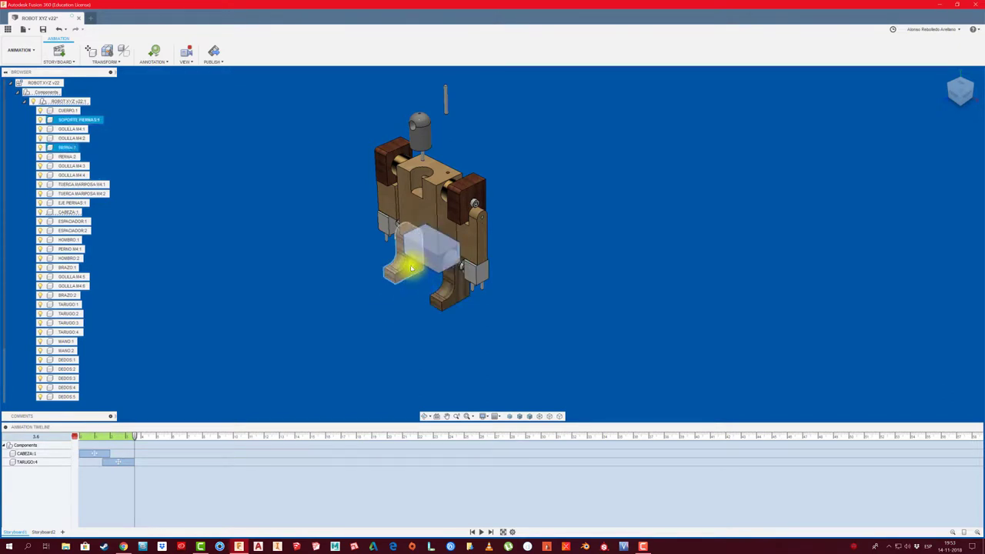
From the front view, window-select the lower parts and add both wing nuts, leg shaft and support.
{"action": "left_click", "coordinate": [957, 97]}
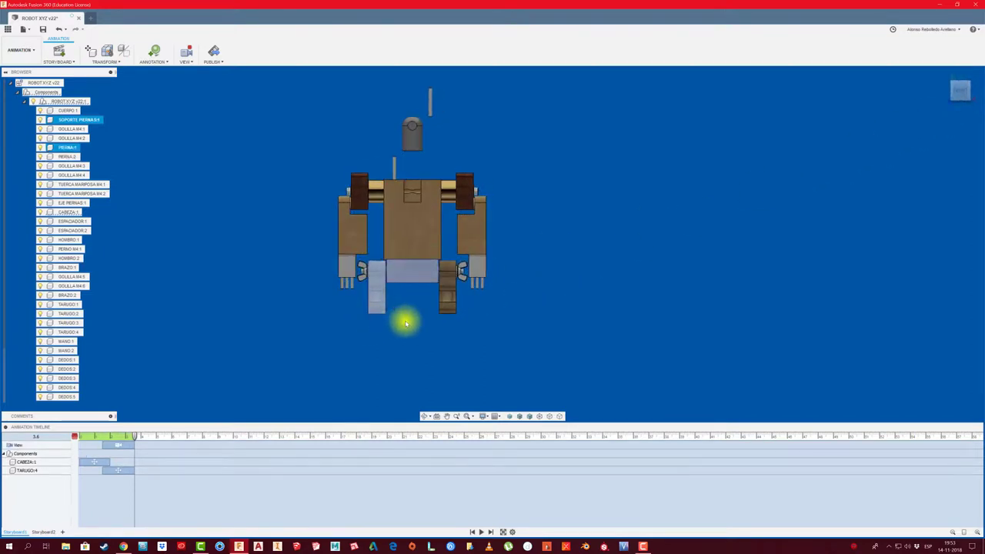
{"action": "left_click_drag", "start_coordinate": [365, 336], "coordinate": [461, 266]}
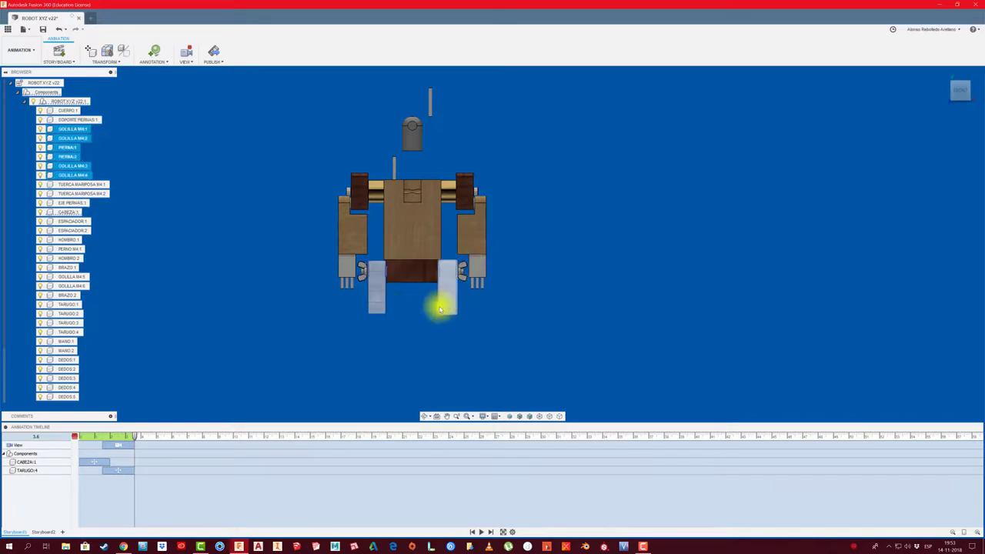
{"action": "left_click", "coordinate": [362, 270], "text": "ctrl"}
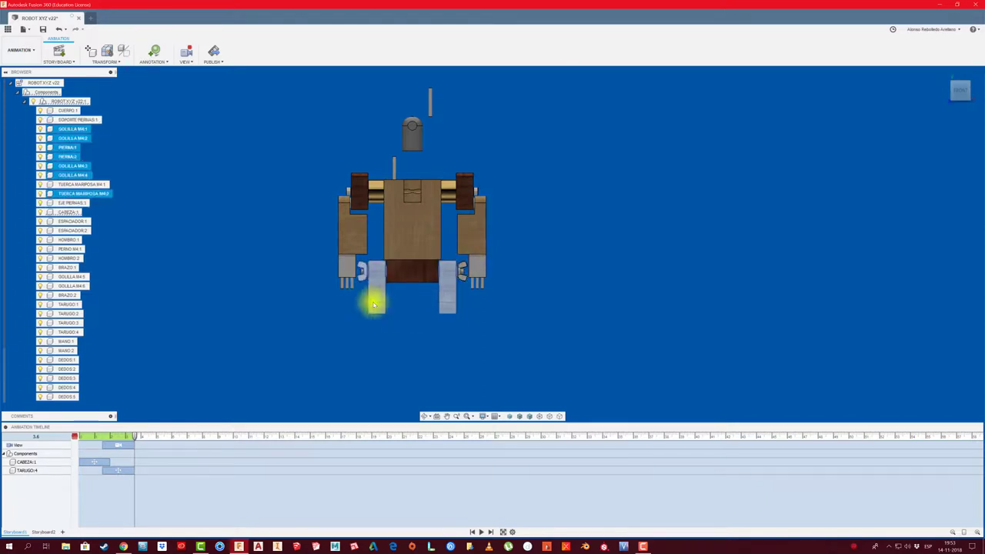
{"action": "left_click", "coordinate": [468, 267], "text": "ctrl"}
{"action": "left_click", "coordinate": [420, 287], "text": "ctrl"}
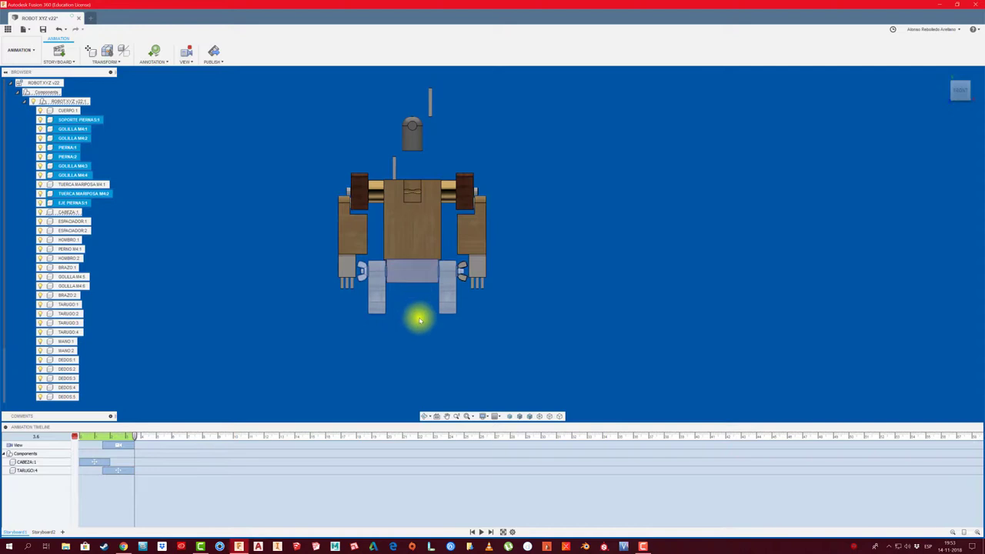
{"action": "left_click", "coordinate": [463, 268], "text": "ctrl"}
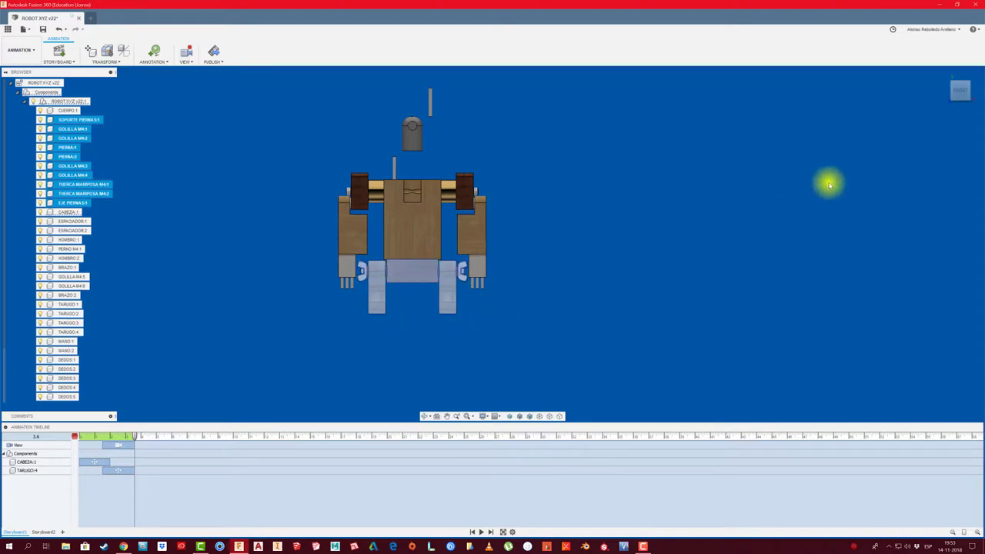
Orbit to a three-quarter view and return the robot to isometric.
{"action": "left_click", "coordinate": [422, 418]}
{"action": "left_click_drag", "start_coordinate": [451, 280], "coordinate": [437, 293]}
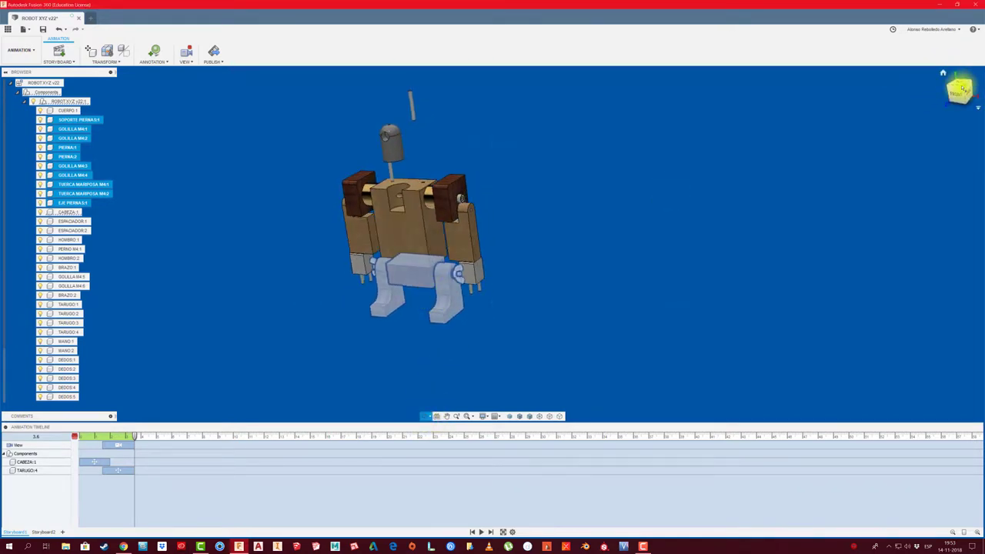
{"action": "left_click", "coordinate": [960, 90]}
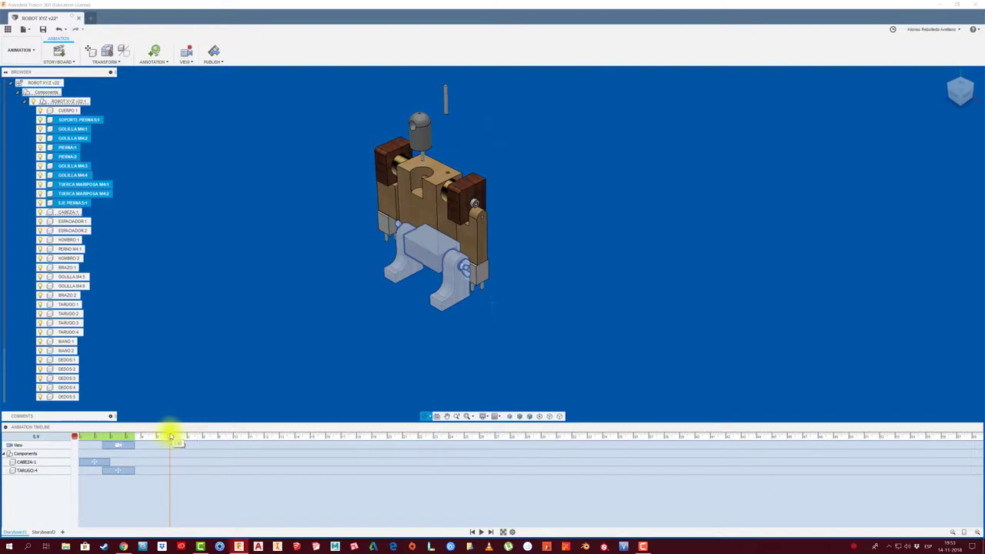
Move the ten-part leg assembly 45 mm along X below the body, then clear the selection.
{"action": "left_click", "coordinate": [171, 436]}
{"action": "key", "text": "m"}
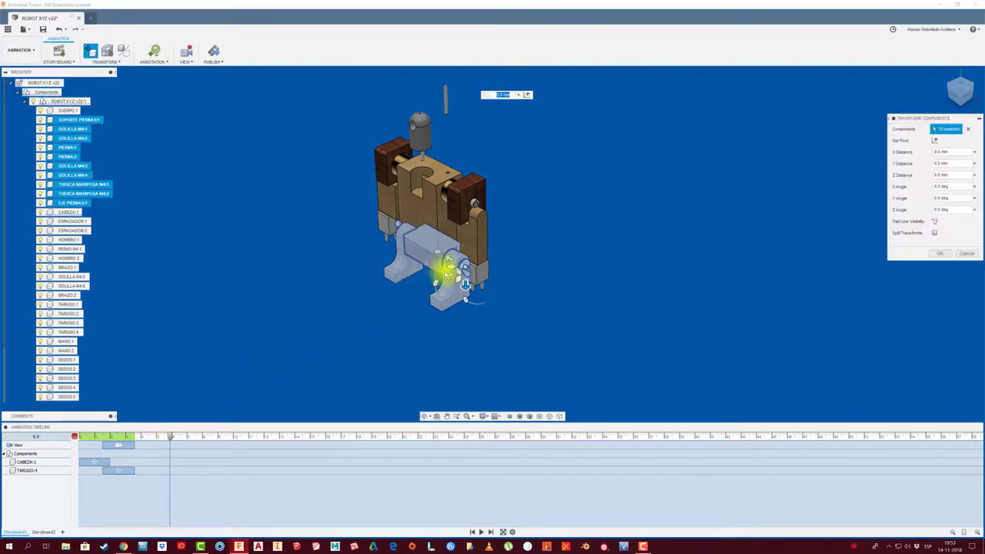
{"action": "left_click_drag", "start_coordinate": [464, 285], "coordinate": [458, 330]}
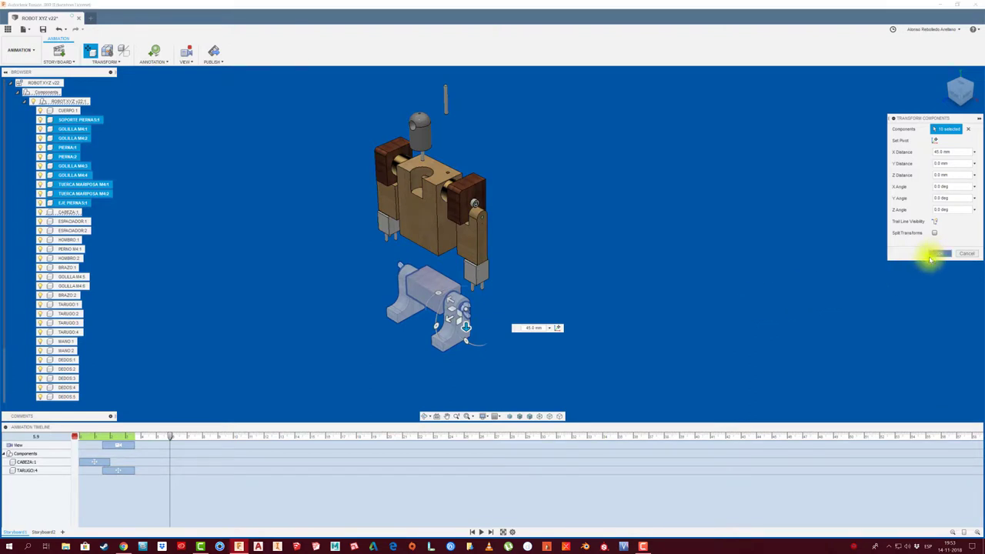
{"action": "left_click", "coordinate": [939, 253]}
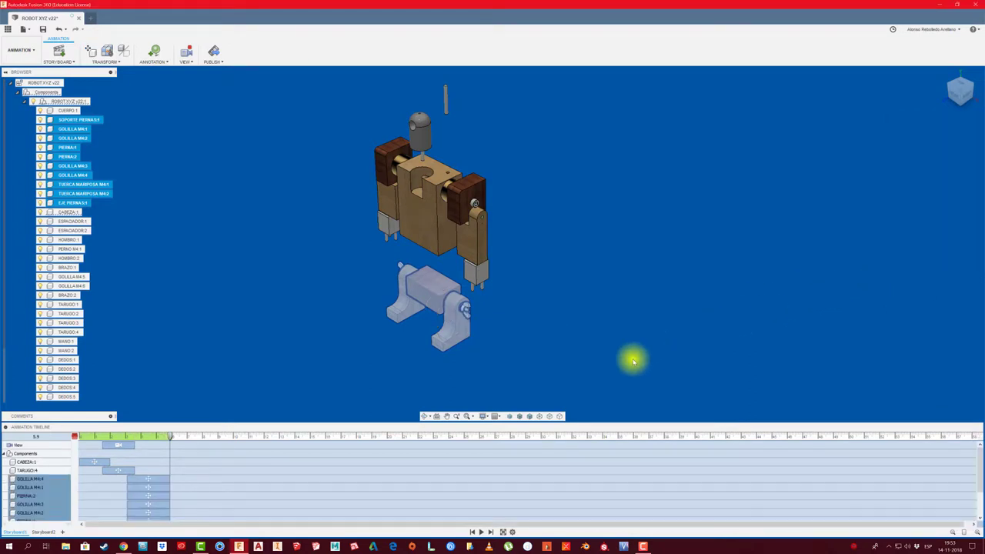
{"action": "left_click", "coordinate": [228, 389]}
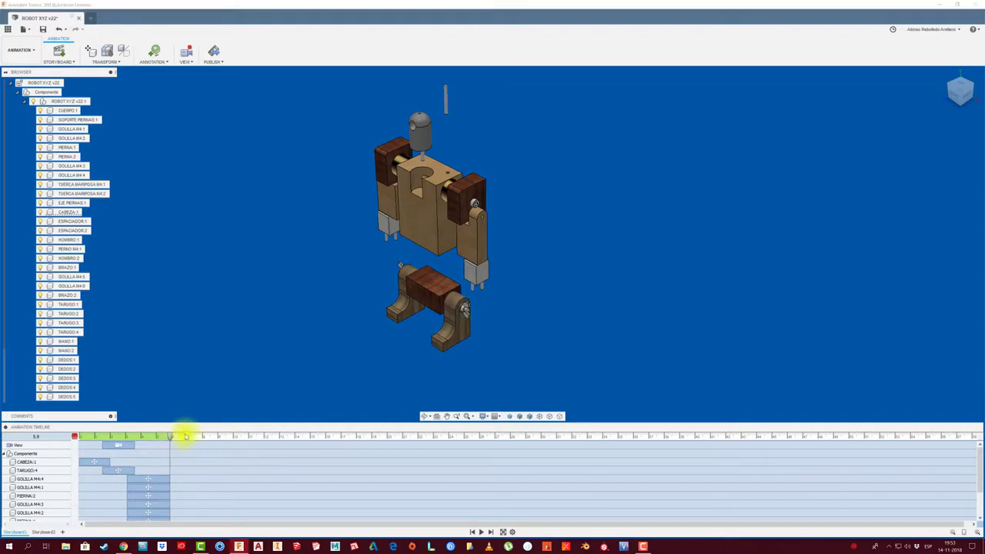
Pull the wing nut 125 mm off the axle.
{"action": "left_click", "coordinate": [467, 312]}
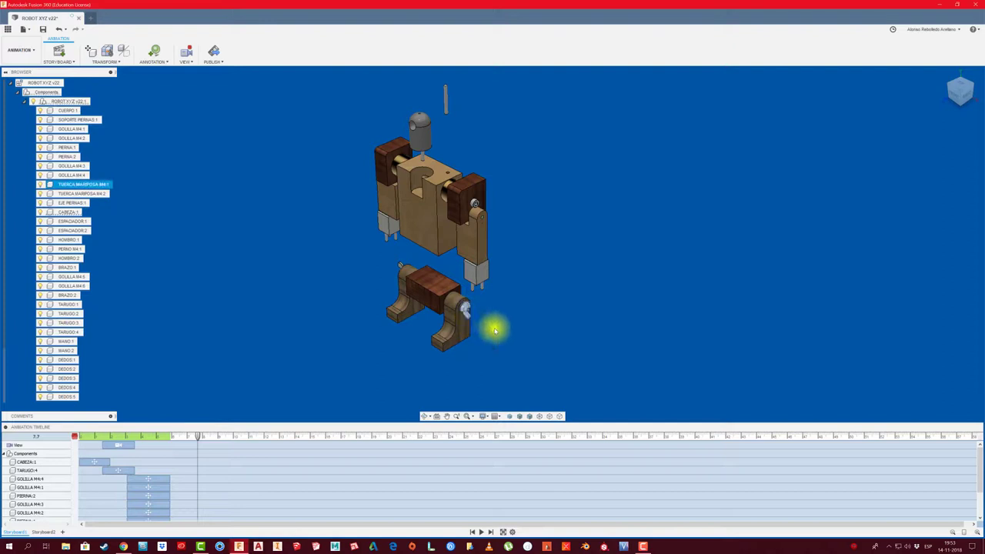
{"action": "key", "text": "m"}
{"action": "mouse_move", "coordinate": [455, 321]}
{"action": "left_mouse_down"}
{"action": "mouse_move", "coordinate": [483, 315]}
{"action": "mouse_move", "coordinate": [562, 362]}
{"action": "left_mouse_up"}
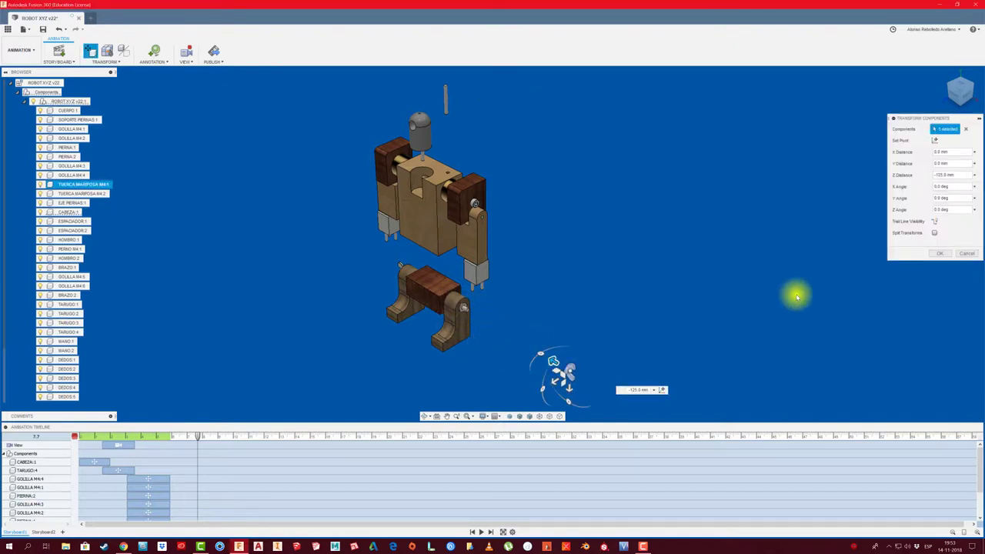
{"action": "left_click", "coordinate": [943, 254]}
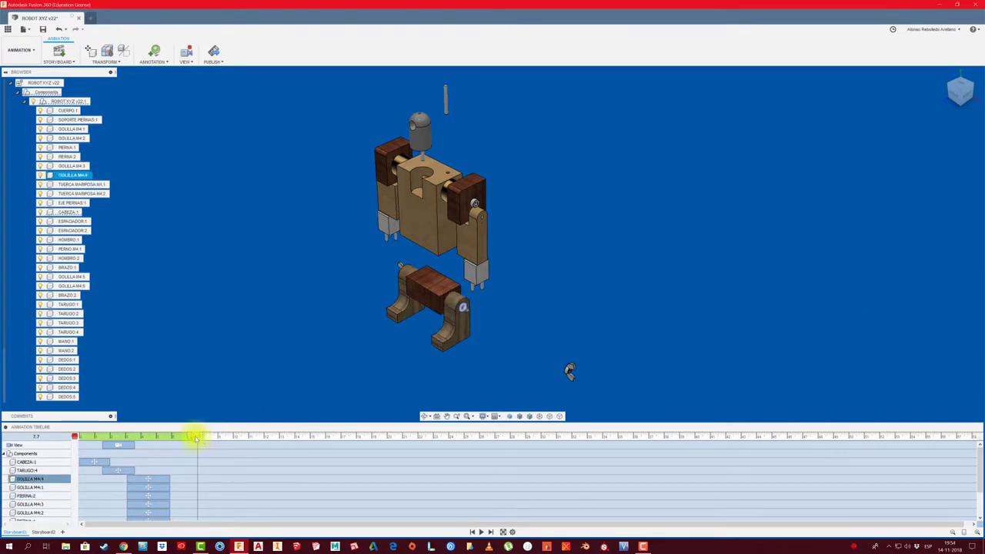
At a later time, pull washer GOLILLA M4:4 110 mm away.
{"action": "left_click_drag", "start_coordinate": [198, 437], "coordinate": [222, 437]}
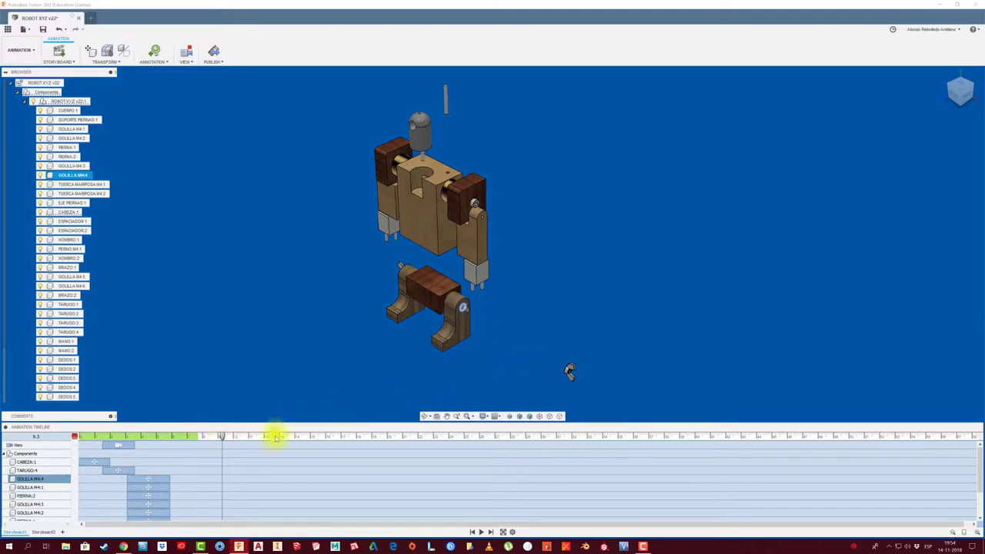
{"action": "left_click", "coordinate": [462, 322], "text": "ctrl"}
{"action": "left_click", "coordinate": [462, 322], "text": "ctrl"}
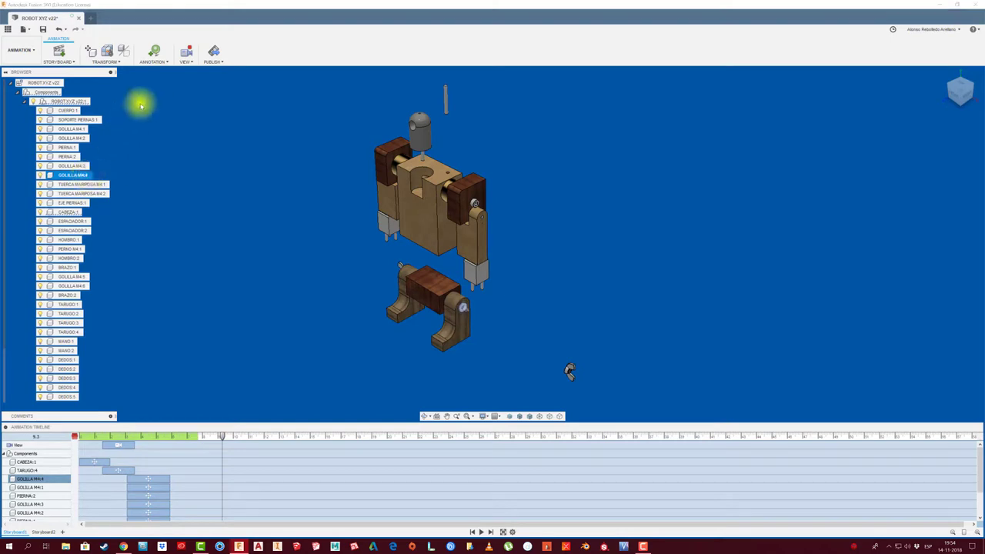
{"action": "left_click", "coordinate": [96, 62]}
{"action": "left_click", "coordinate": [100, 70]}
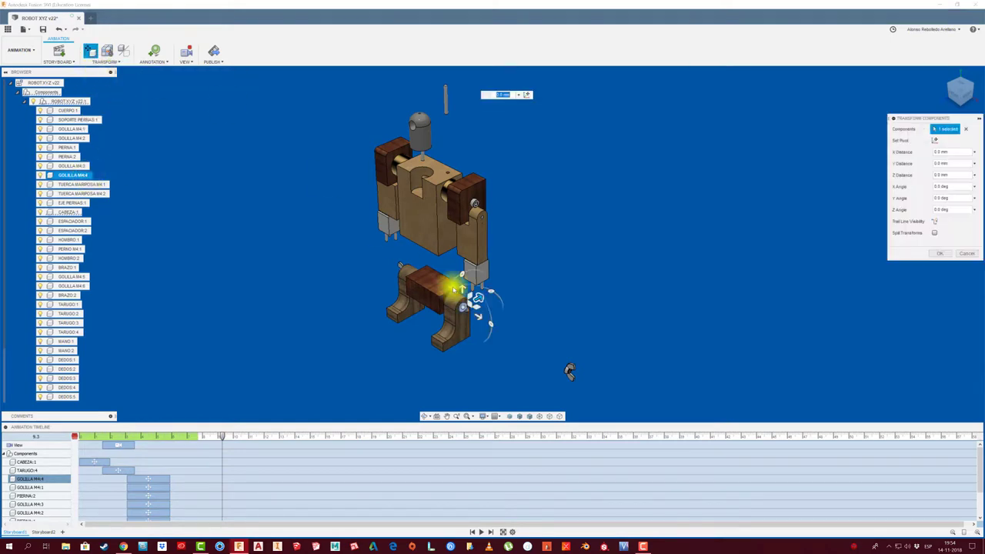
{"action": "left_click_drag", "start_coordinate": [479, 316], "coordinate": [571, 374]}
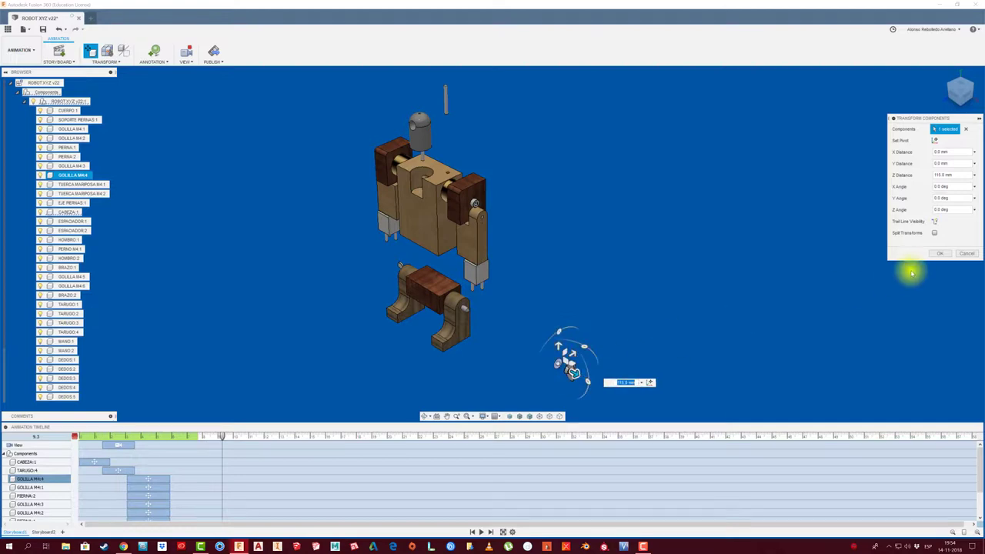
{"action": "left_click", "coordinate": [940, 253]}
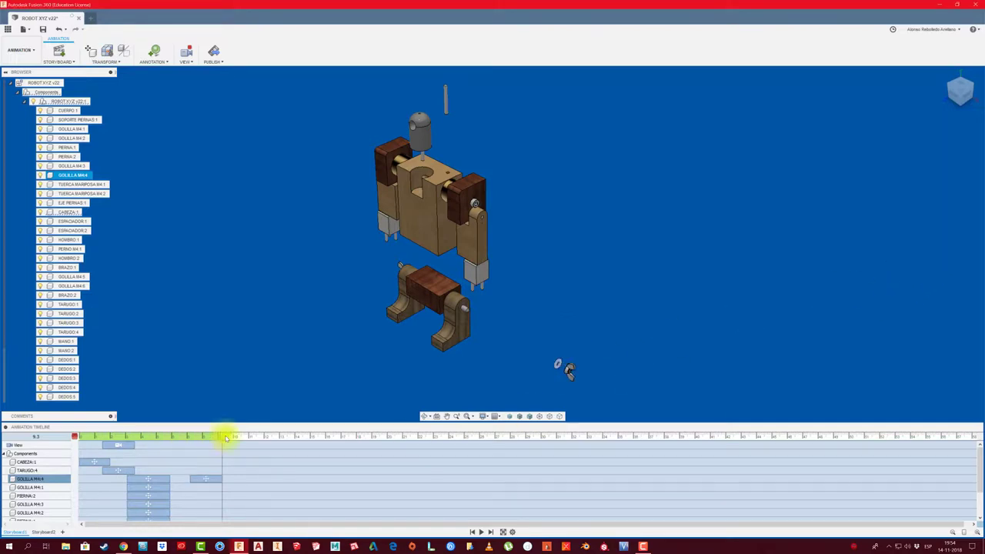
At a later time, slide the leg axle EJE PIERNAS:1 100 mm out of the legs.
{"action": "left_click_drag", "start_coordinate": [225, 437], "coordinate": [241, 438]}
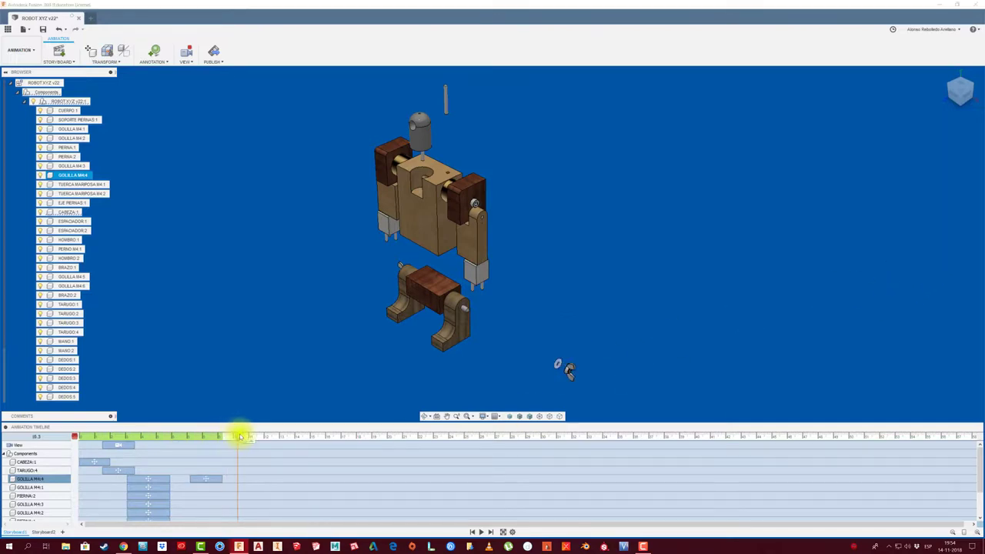
{"action": "left_click", "coordinate": [468, 312]}
{"action": "key", "text": "m"}
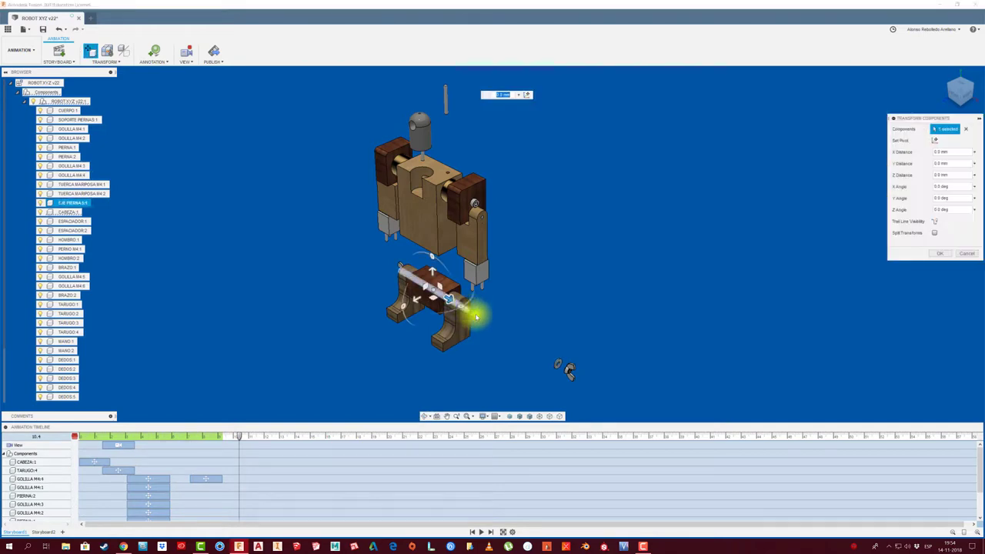
{"action": "left_click_drag", "start_coordinate": [468, 312], "coordinate": [528, 347]}
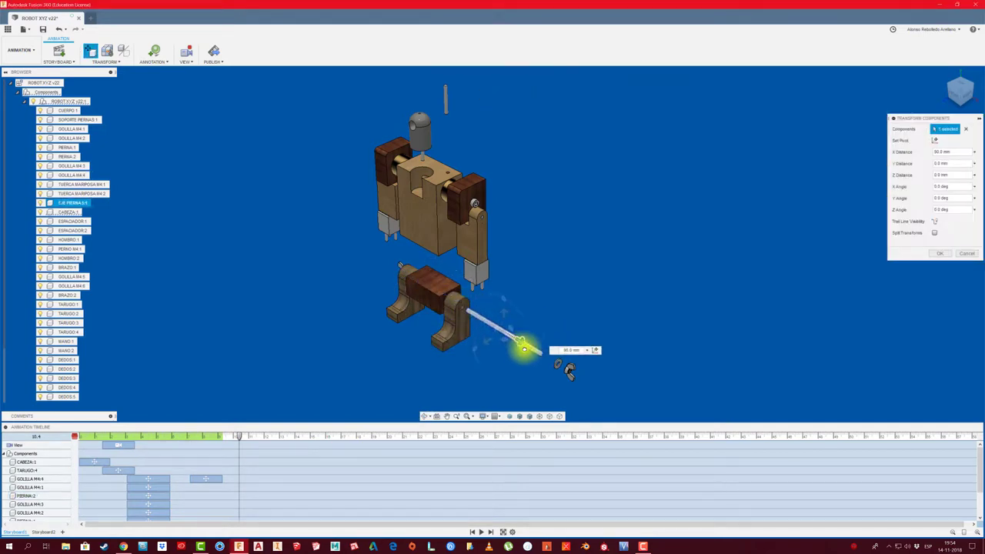
{"action": "left_click", "coordinate": [941, 256]}
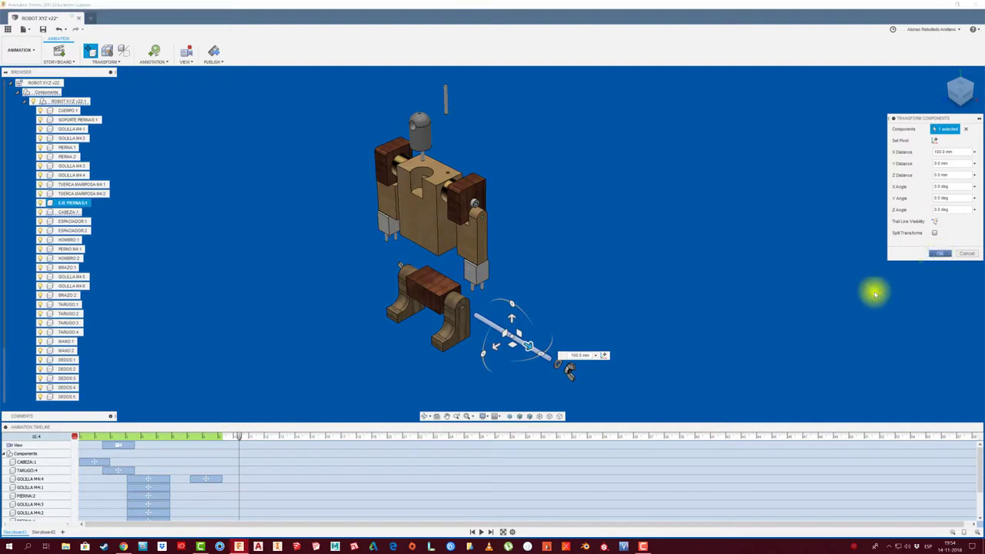
At 11.6 s, shift leg part PIERNA:2 40 mm lower.
{"action": "left_click", "coordinate": [460, 329]}
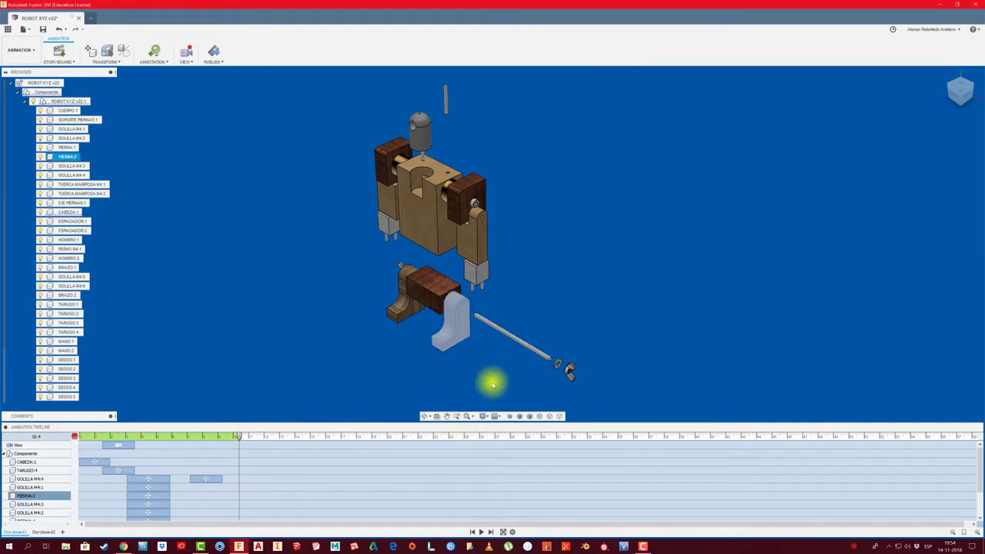
{"action": "left_click_drag", "start_coordinate": [240, 439], "coordinate": [257, 437]}
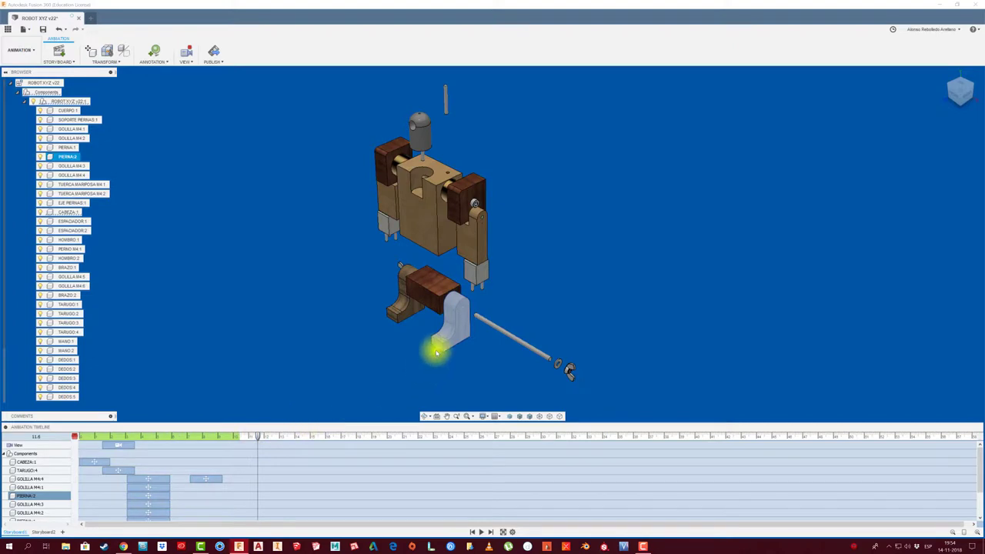
{"action": "left_click", "coordinate": [112, 58]}
{"action": "left_click", "coordinate": [108, 74]}
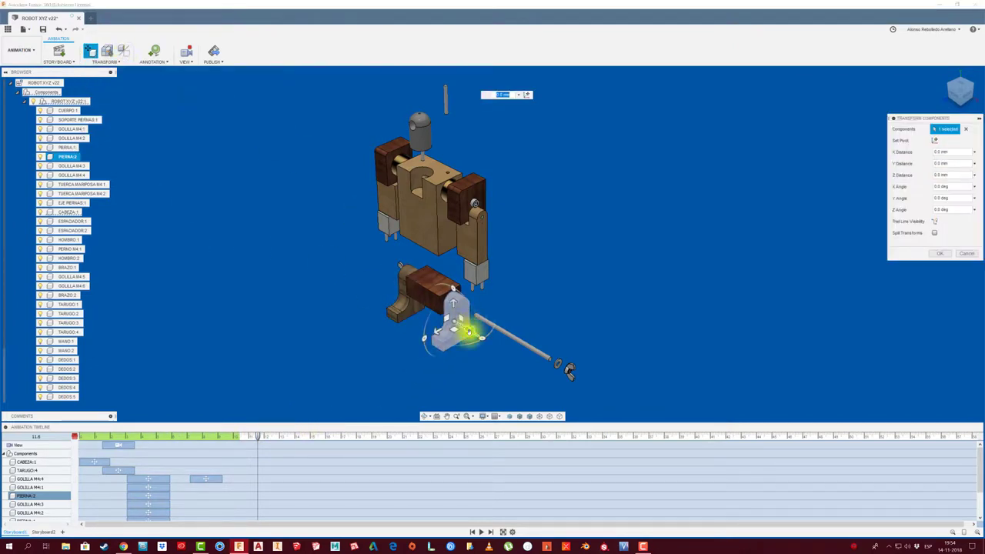
{"action": "mouse_move", "coordinate": [461, 325]}
{"action": "left_mouse_down"}
{"action": "mouse_move", "coordinate": [471, 332]}
{"action": "mouse_move", "coordinate": [461, 356]}
{"action": "left_mouse_up"}
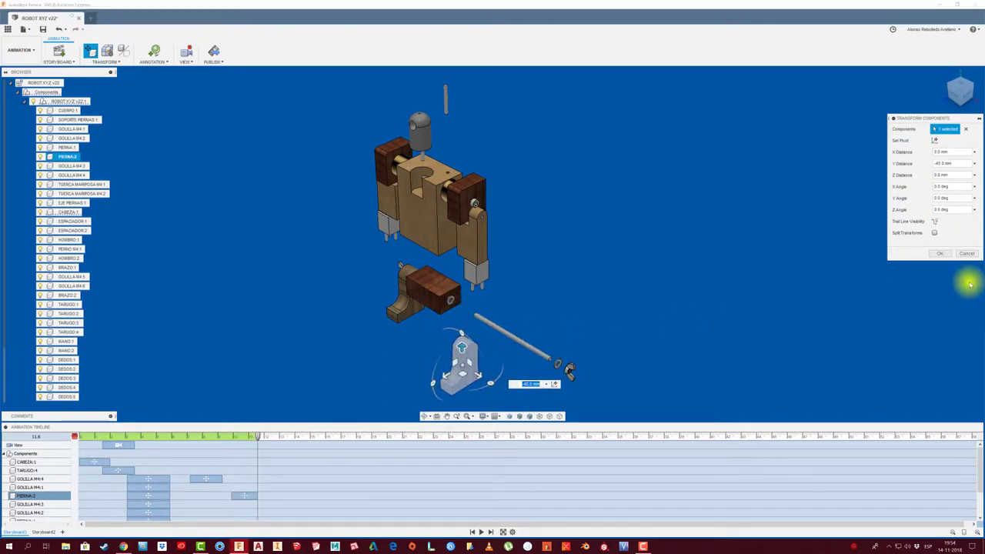
{"action": "left_click", "coordinate": [940, 253]}
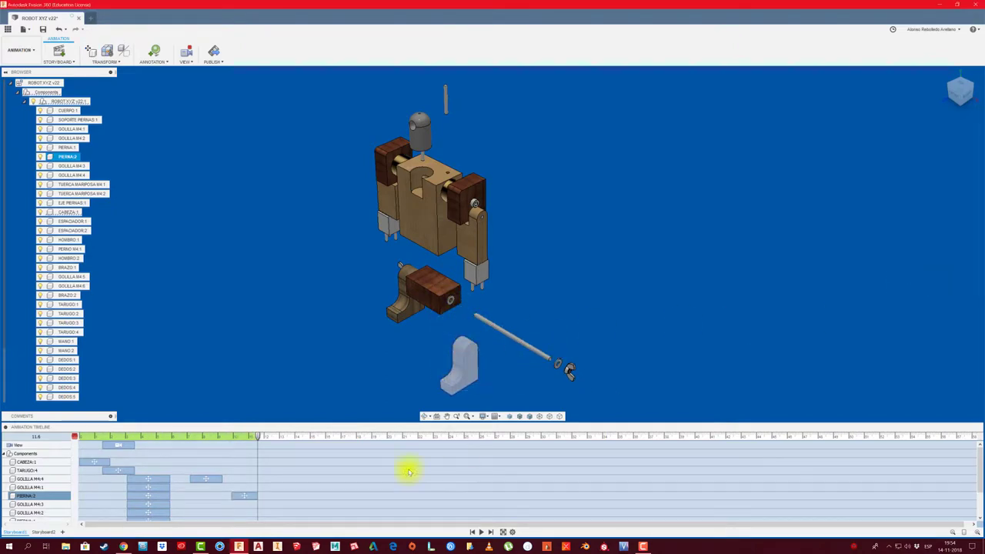
At 13.7 s, pull washer GOLILLA M4:1 20 mm out.
{"action": "left_click", "coordinate": [291, 437]}
{"action": "left_click", "coordinate": [451, 305]}
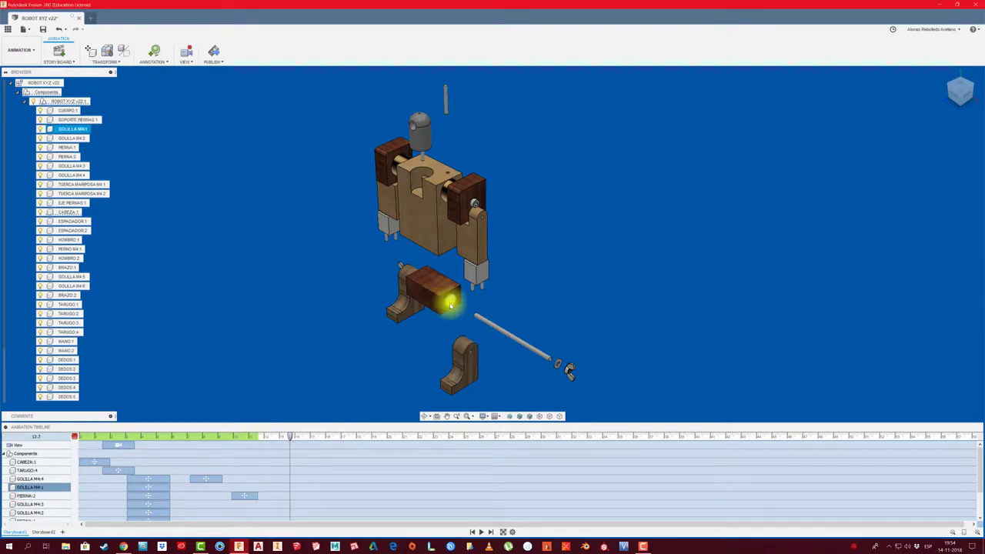
{"action": "key", "text": "m"}
{"action": "left_click_drag", "start_coordinate": [462, 308], "coordinate": [487, 316]}
{"action": "left_click", "coordinate": [939, 253]}
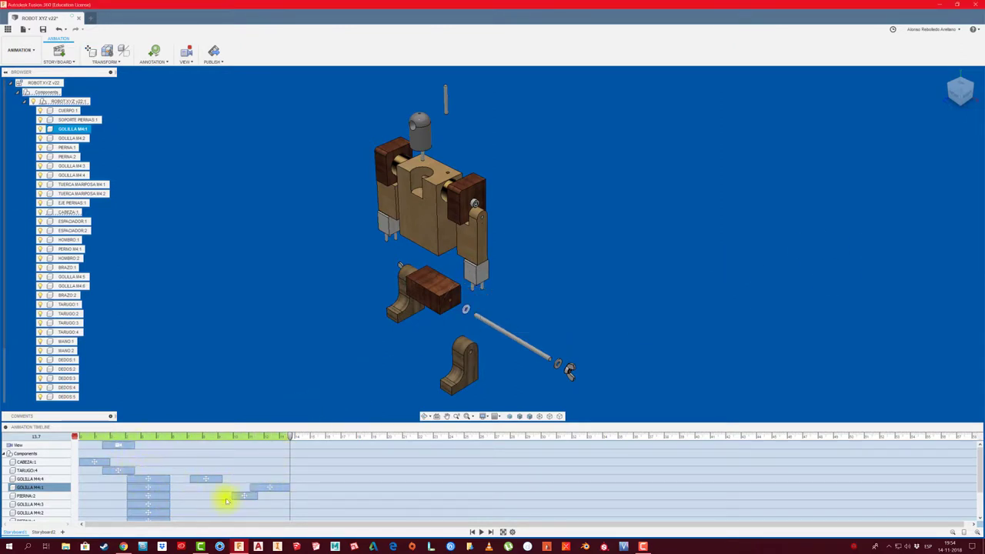
Rewind the storyboard to the start and play the animation.
{"action": "scroll", "coordinate": [199, 461], "scroll_direction": "down", "scroll_amount": 2}
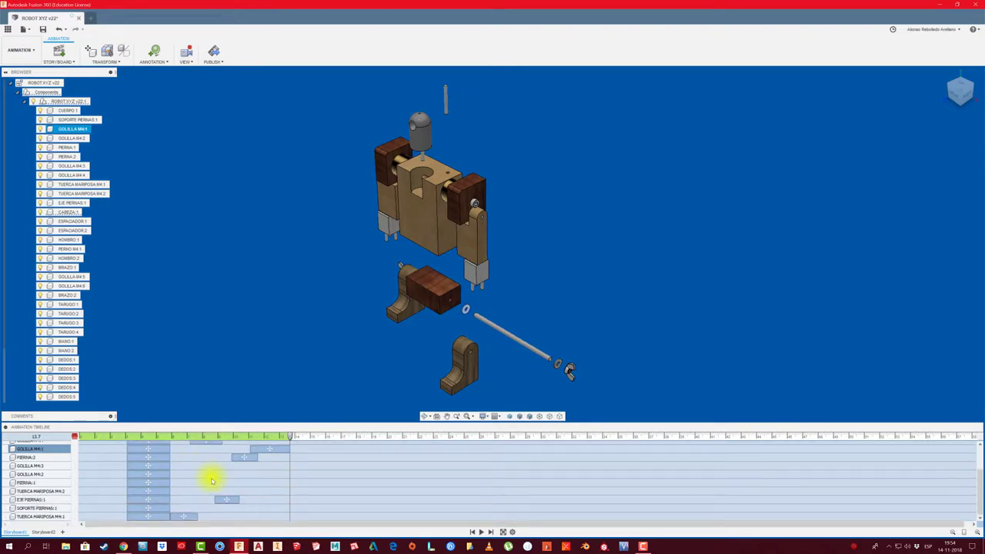
{"action": "scroll", "coordinate": [213, 481], "scroll_direction": "up", "scroll_amount": 2}
{"action": "left_click_drag", "start_coordinate": [291, 438], "coordinate": [78, 438]}
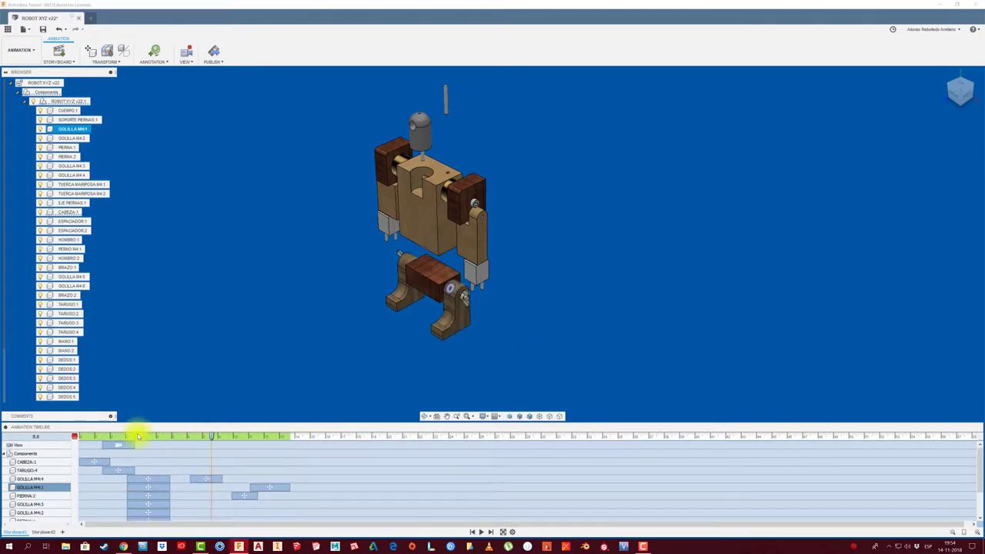
{"action": "left_click", "coordinate": [481, 532]}
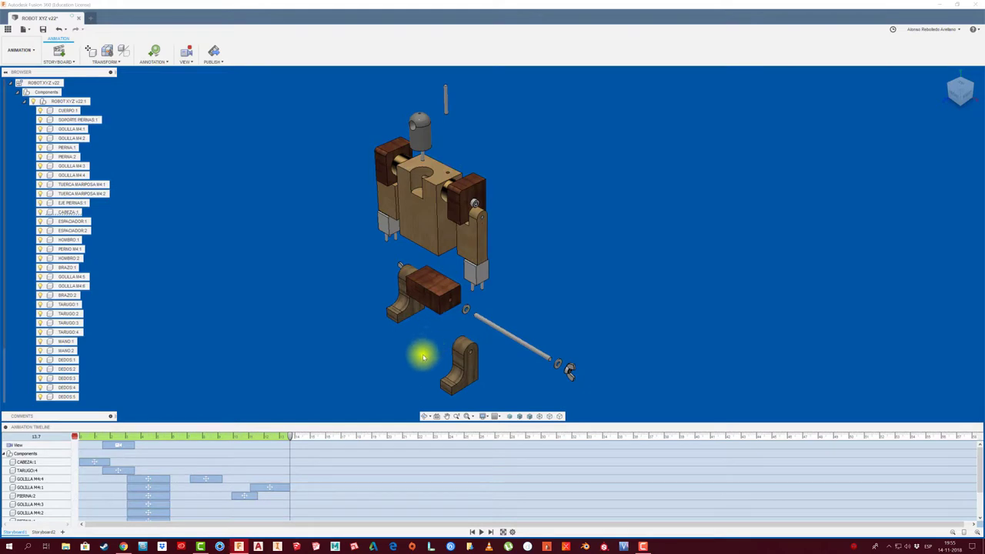
Reselect the wing nut TUERCA MARIPOSA M4:1 in the model.
{"action": "left_click", "coordinate": [567, 378]}
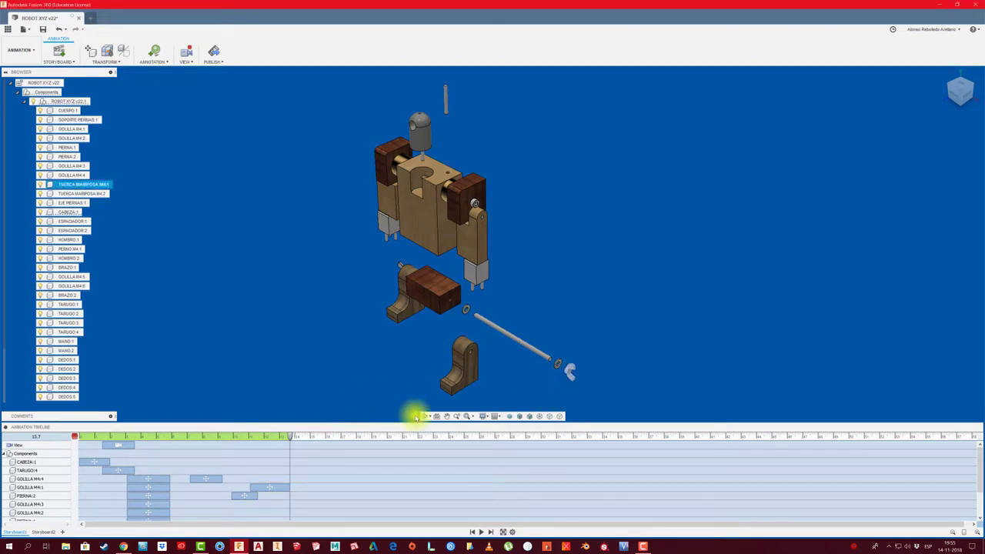
{"action": "scroll", "coordinate": [40, 462], "scroll_direction": "down", "scroll_amount": 3}
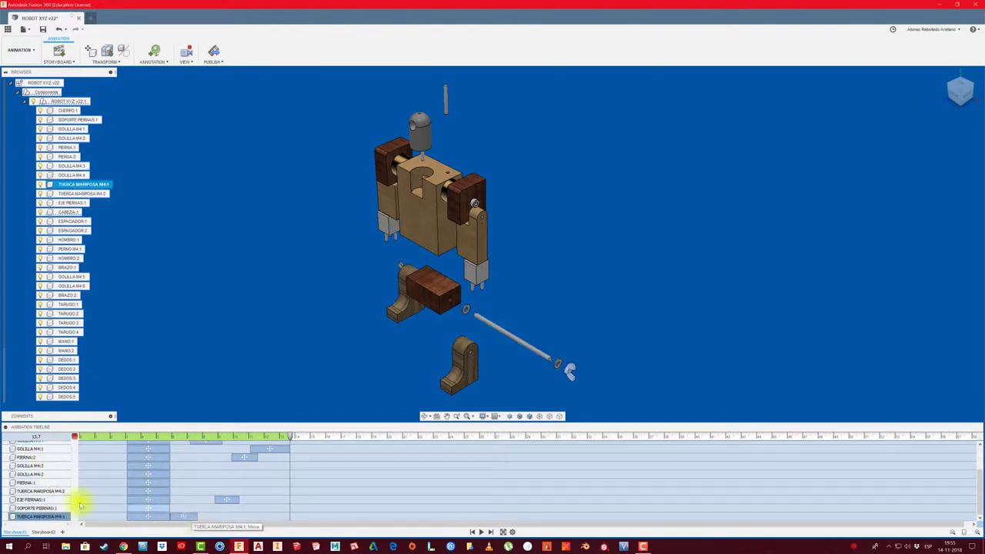
{"action": "left_click", "coordinate": [571, 381]}
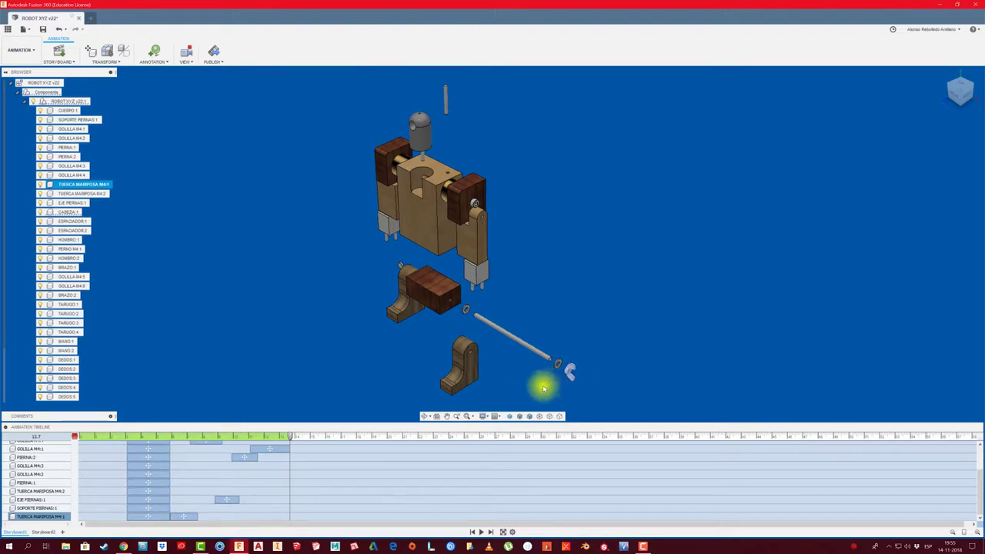
{"action": "left_click", "coordinate": [253, 262]}
{"action": "left_click", "coordinate": [569, 377]}
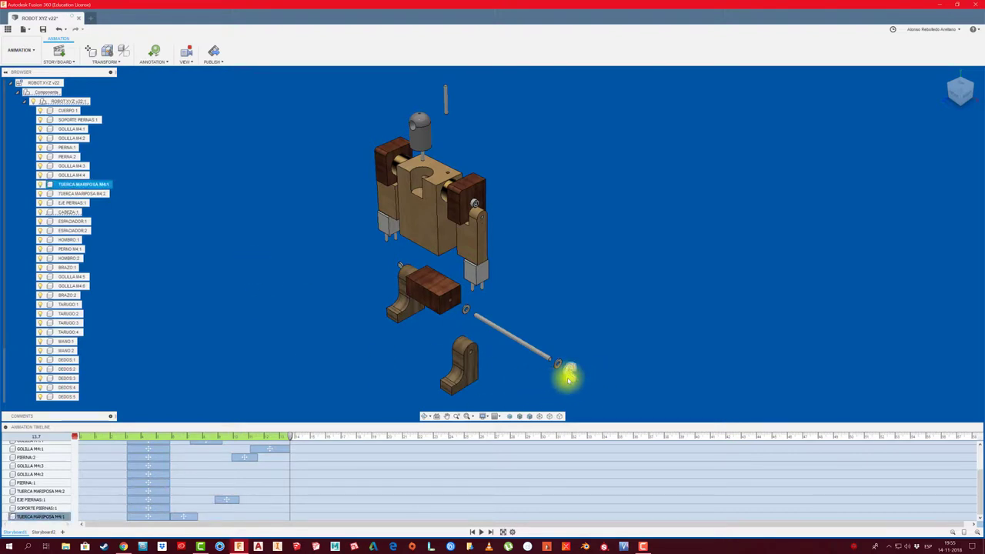
Spin wing nut TUERCA MARIPOSA M4:1 about Z to roughly 381 degrees and accept.
{"action": "left_click", "coordinate": [116, 63]}
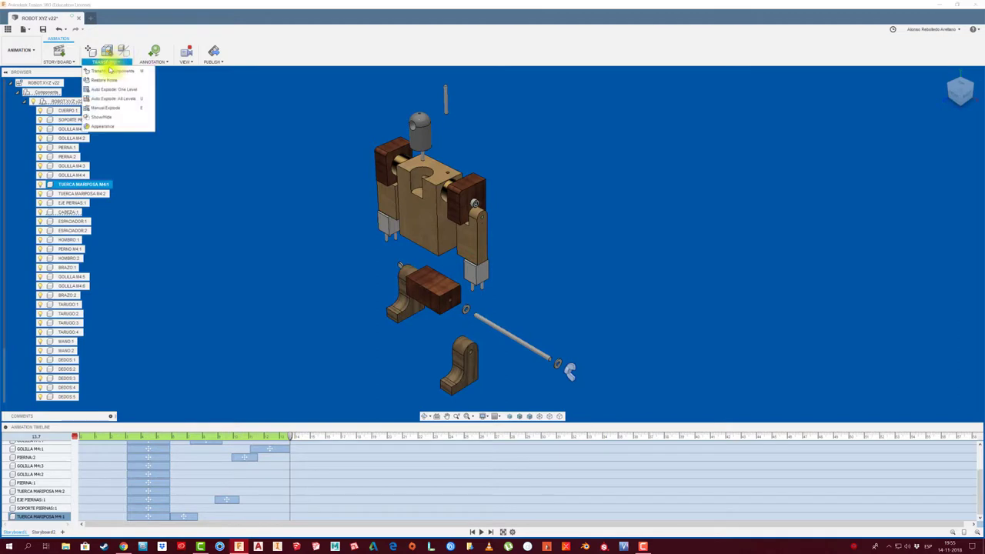
{"action": "left_click", "coordinate": [112, 75]}
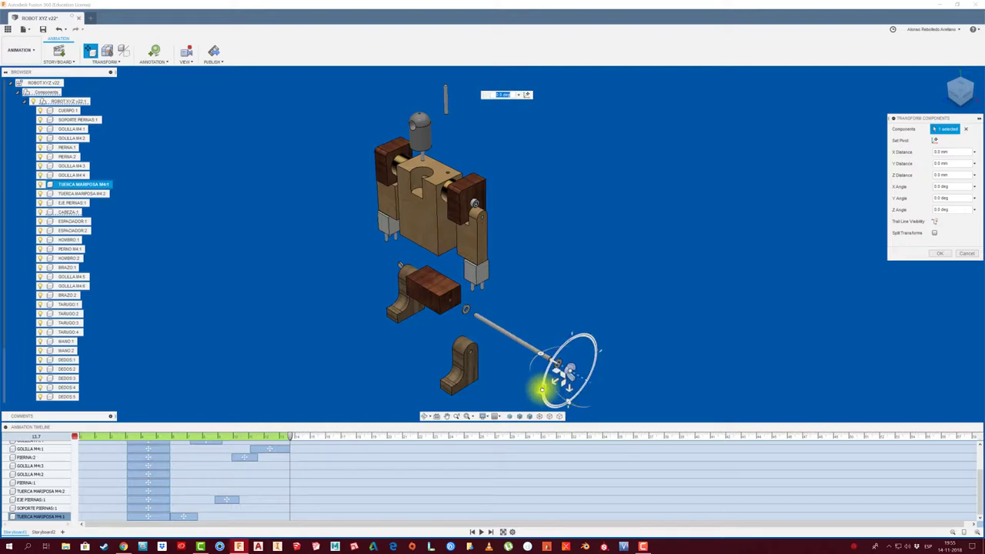
{"action": "left_click_drag", "start_coordinate": [939, 118], "coordinate": [789, 118]}
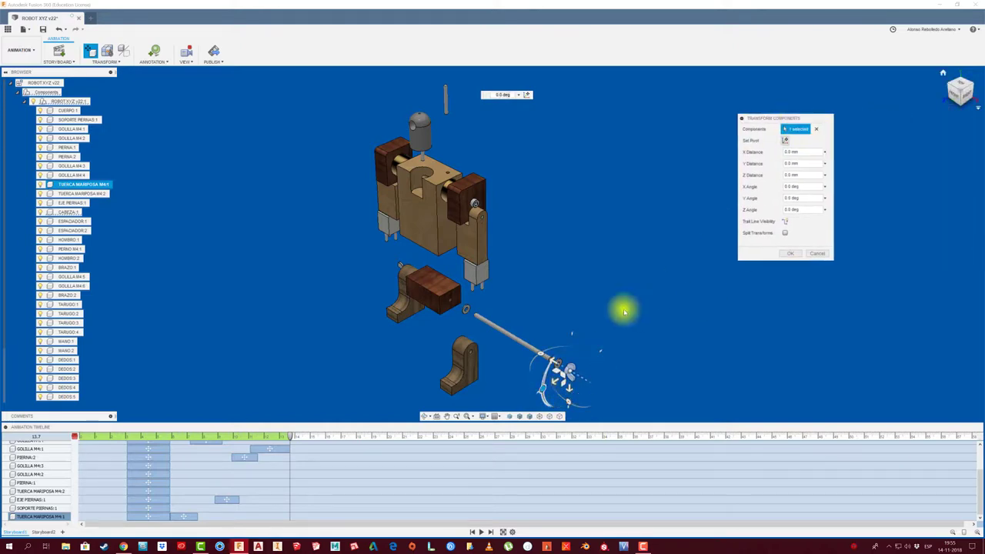
{"action": "mouse_move", "coordinate": [538, 378]}
{"action": "left_mouse_down"}
{"action": "mouse_move", "coordinate": [583, 395]}
{"action": "mouse_move", "coordinate": [554, 341]}
{"action": "mouse_move", "coordinate": [598, 367]}
{"action": "mouse_move", "coordinate": [567, 404]}
{"action": "left_mouse_up"}
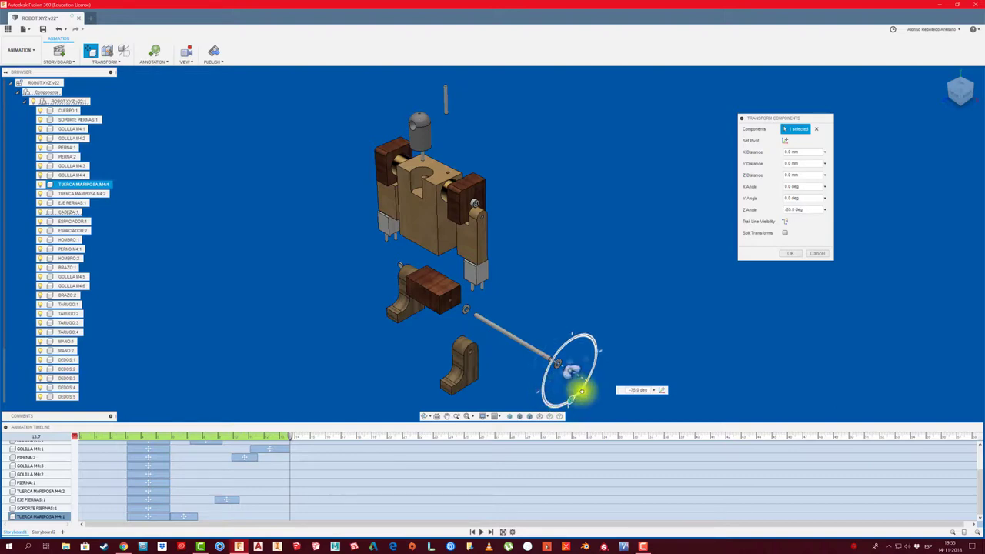
{"action": "mouse_move", "coordinate": [582, 391]}
{"action": "left_mouse_down"}
{"action": "mouse_move", "coordinate": [601, 321]}
{"action": "mouse_move", "coordinate": [562, 345]}
{"action": "mouse_move", "coordinate": [577, 404]}
{"action": "mouse_move", "coordinate": [551, 401]}
{"action": "left_mouse_up"}
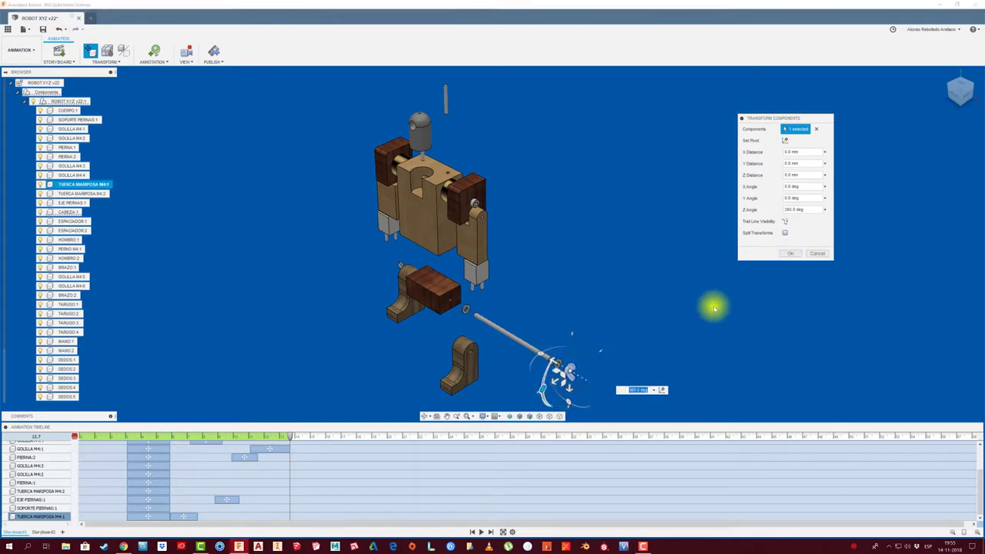
{"action": "left_click", "coordinate": [791, 253]}
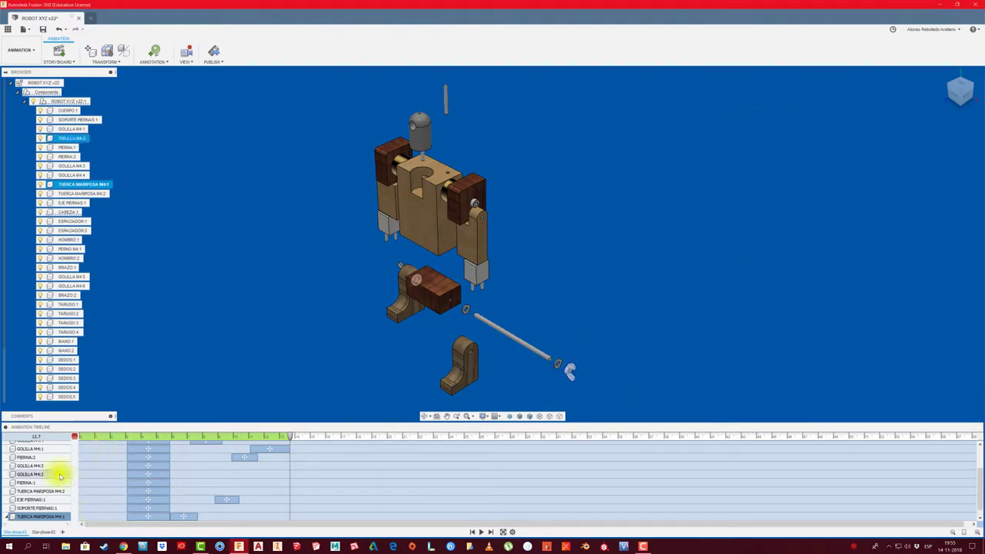
Expand the wing nut's timeline row and preview the animation playback.
{"action": "left_click", "coordinate": [9, 515]}
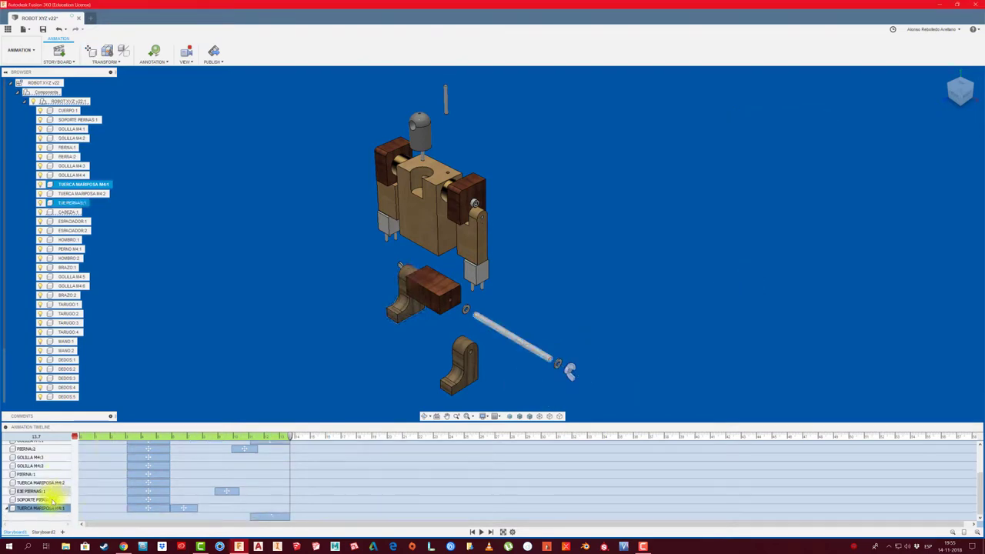
{"action": "left_click", "coordinate": [7, 510]}
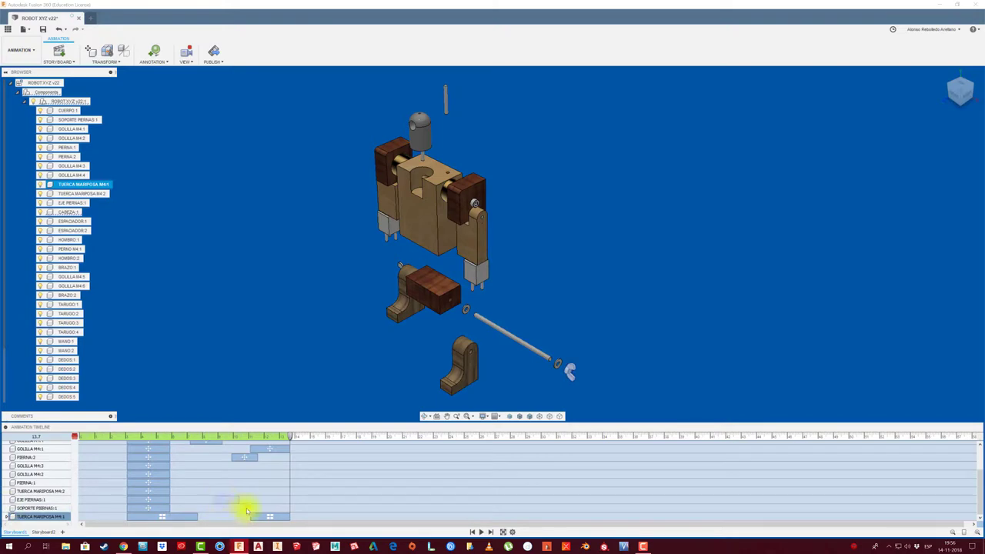
{"action": "left_click", "coordinate": [10, 517]}
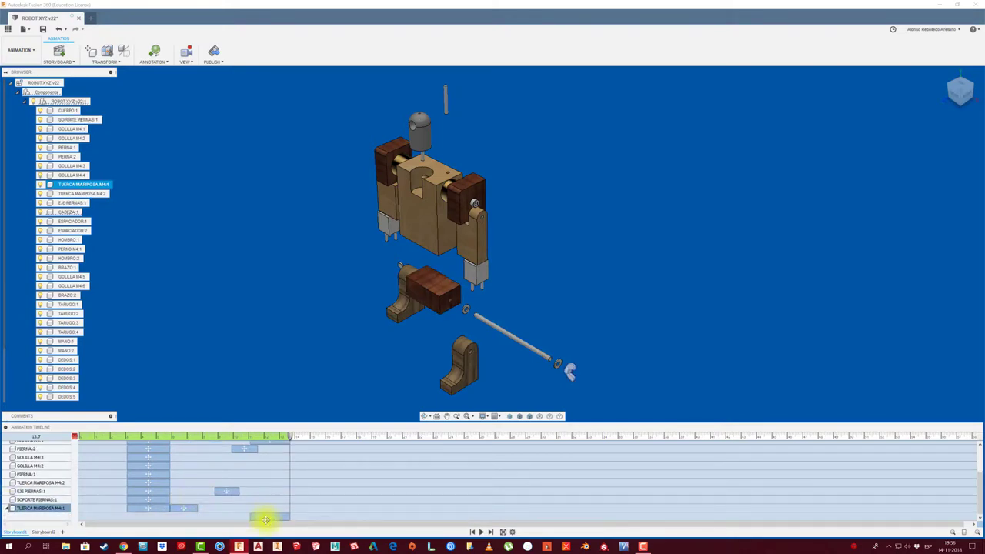
{"action": "left_click_drag", "start_coordinate": [291, 437], "coordinate": [149, 435]}
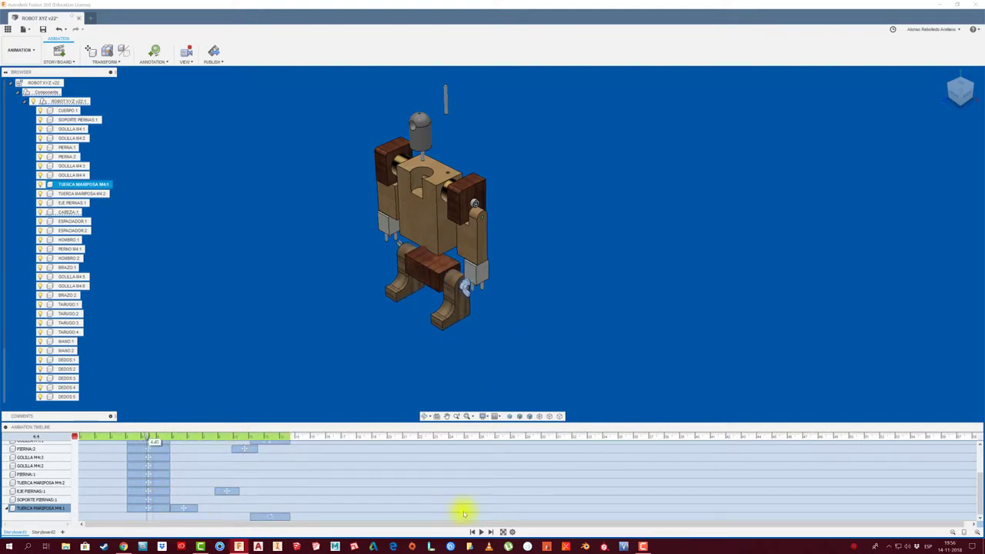
{"action": "left_click", "coordinate": [481, 532]}
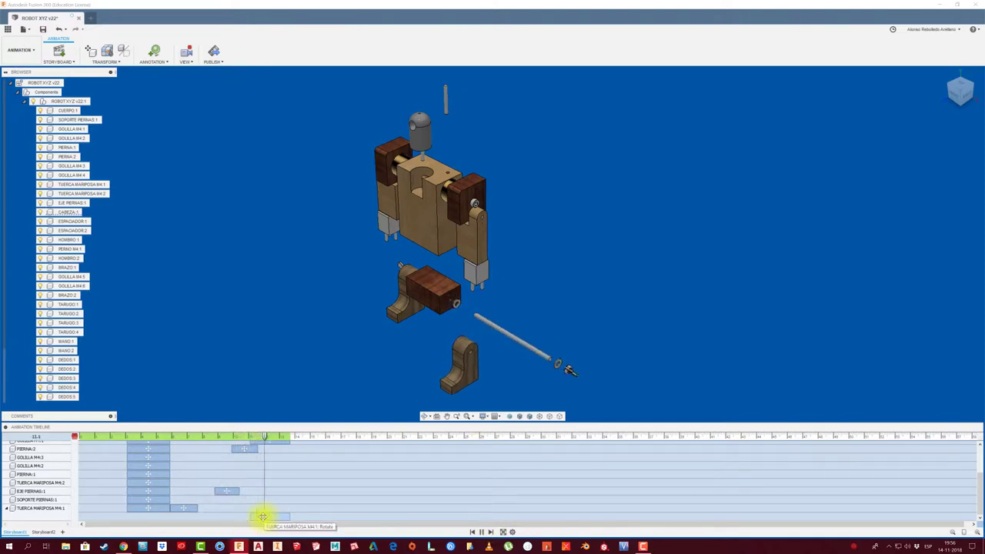
{"action": "left_click", "coordinate": [472, 531]}
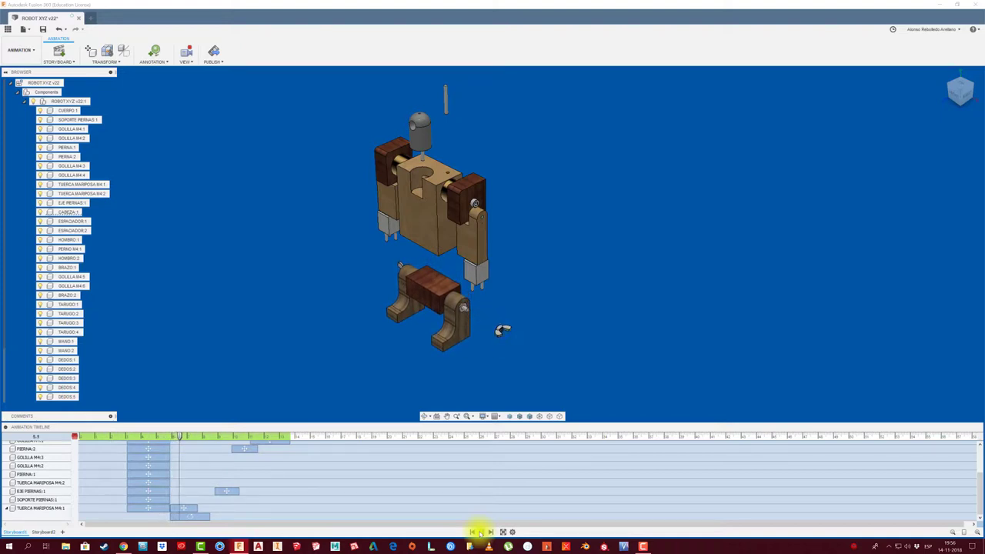
{"action": "left_click", "coordinate": [479, 532]}
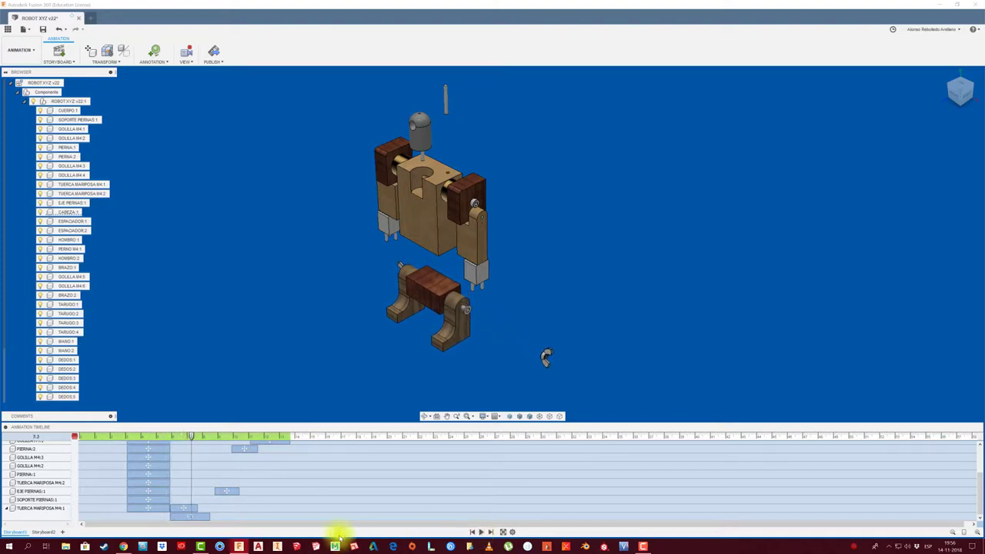
{"action": "left_click", "coordinate": [479, 532]}
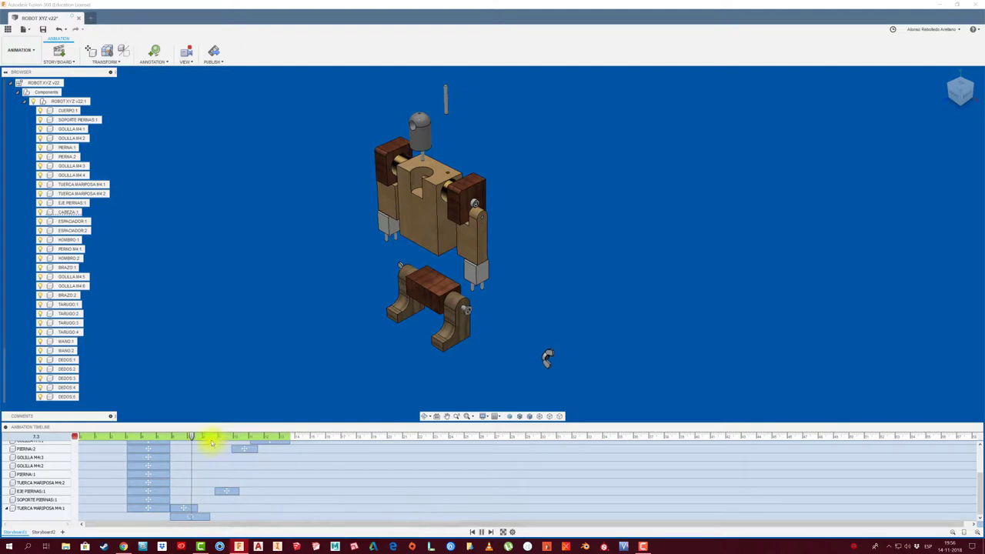
{"action": "left_click", "coordinate": [274, 437]}
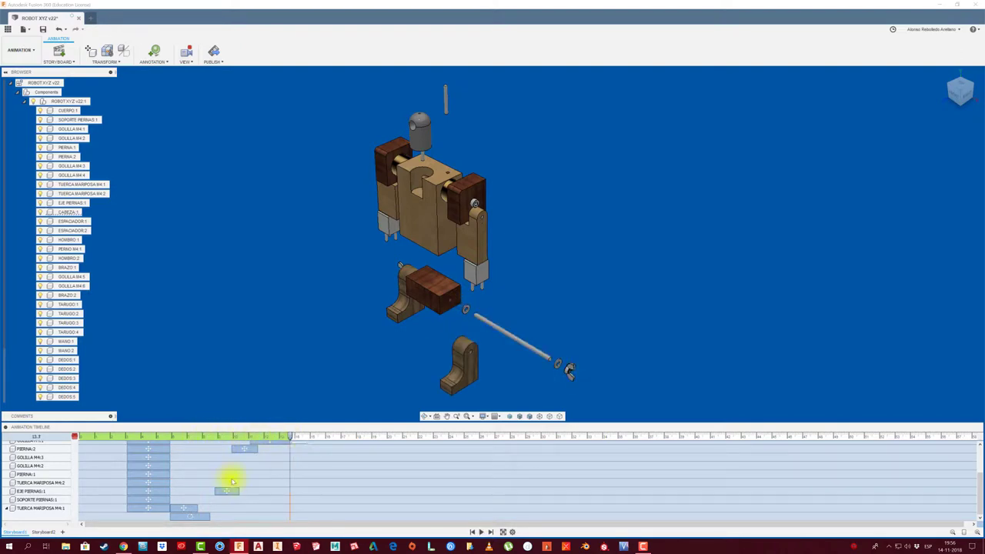
Stretch the wing nut's spin action to about 13.7 s and replay to check it.
{"action": "left_click", "coordinate": [205, 517]}
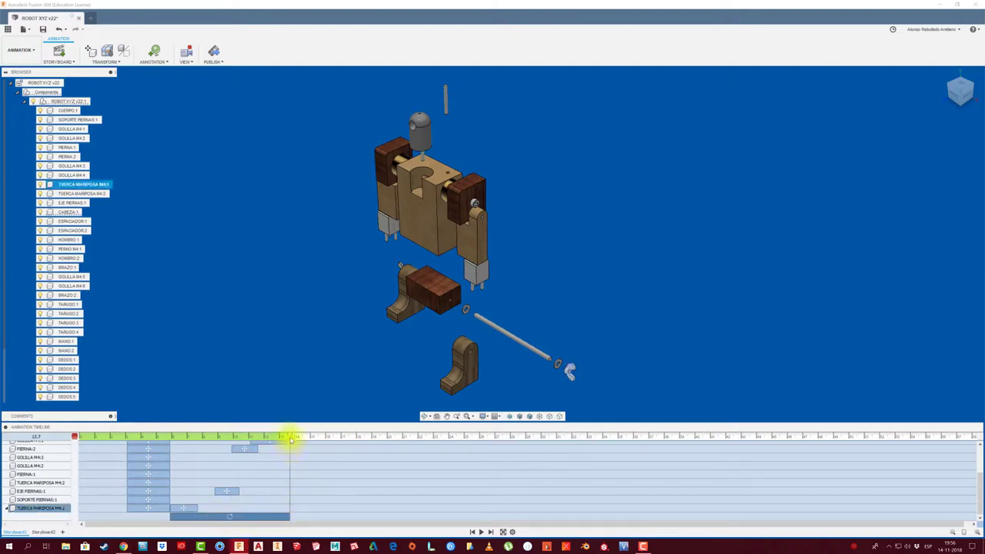
{"action": "left_click_drag", "start_coordinate": [235, 439], "coordinate": [150, 443]}
{"action": "left_click", "coordinate": [482, 531]}
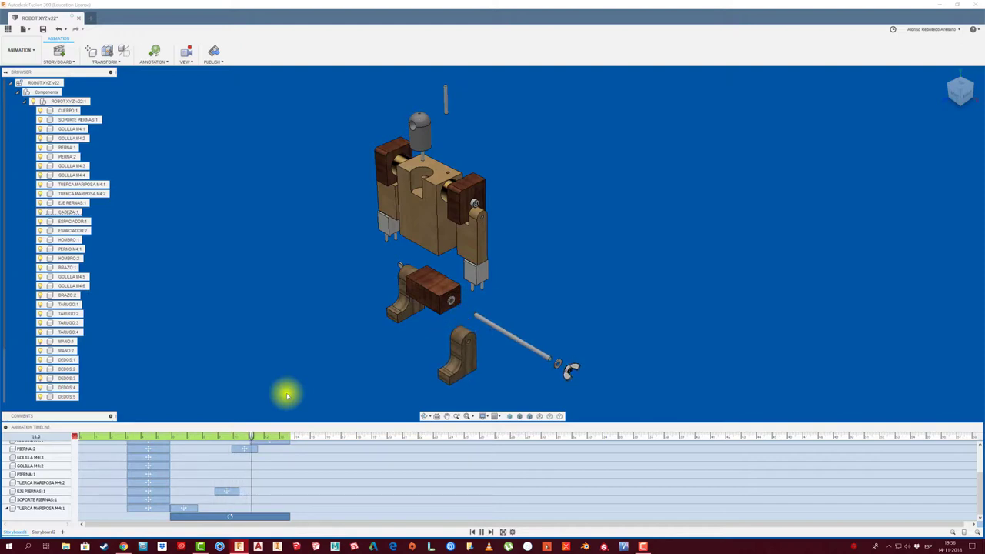
{"action": "left_click", "coordinate": [264, 517]}
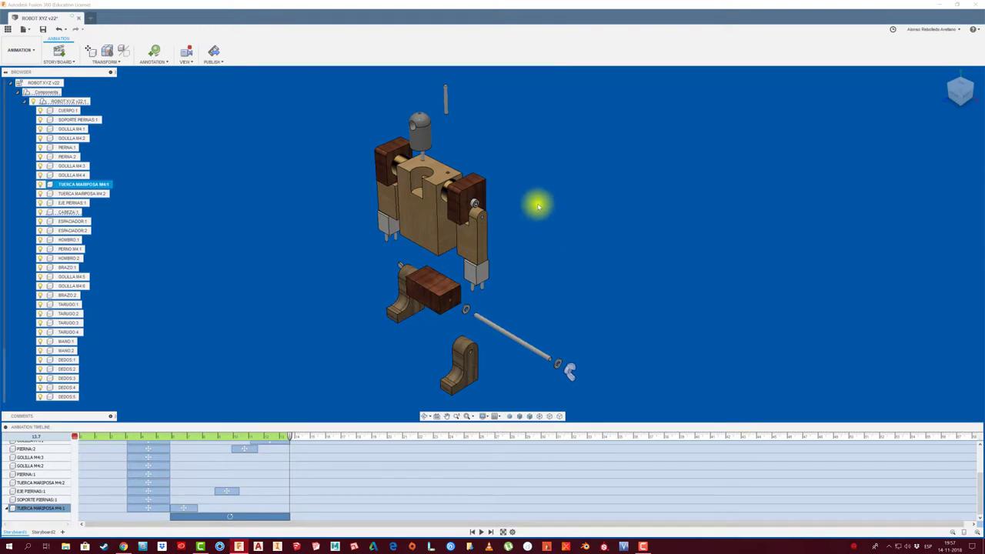
At time 16.0, select the right arm parts including ESPACIADOR:1 and TARUGO:1.
{"action": "scroll", "coordinate": [535, 206], "scroll_direction": "up", "scroll_amount": 2}
{"action": "scroll", "coordinate": [531, 221], "scroll_direction": "down", "scroll_amount": 1}
{"action": "scroll", "coordinate": [528, 225], "scroll_direction": "down", "scroll_amount": 1}
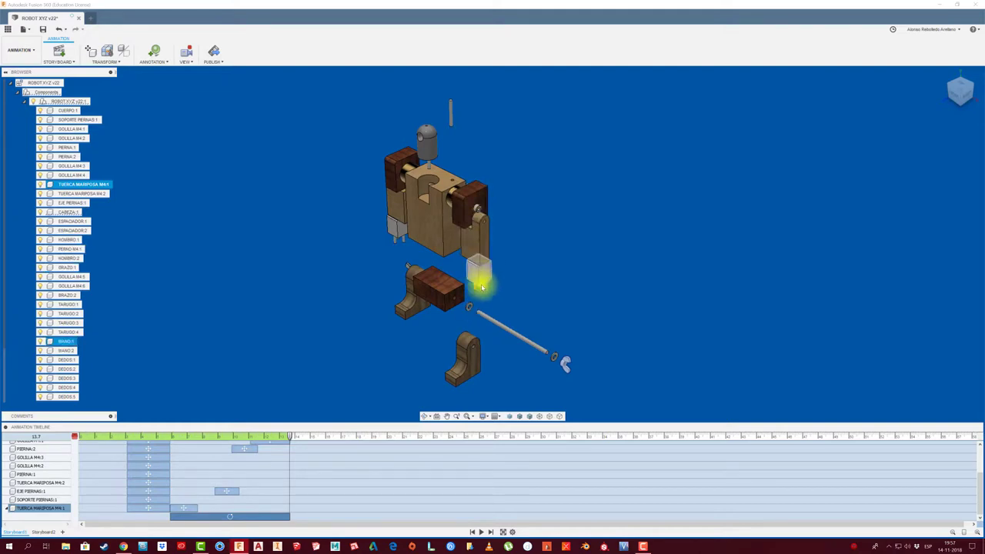
{"action": "left_click_drag", "start_coordinate": [290, 438], "coordinate": [328, 438]}
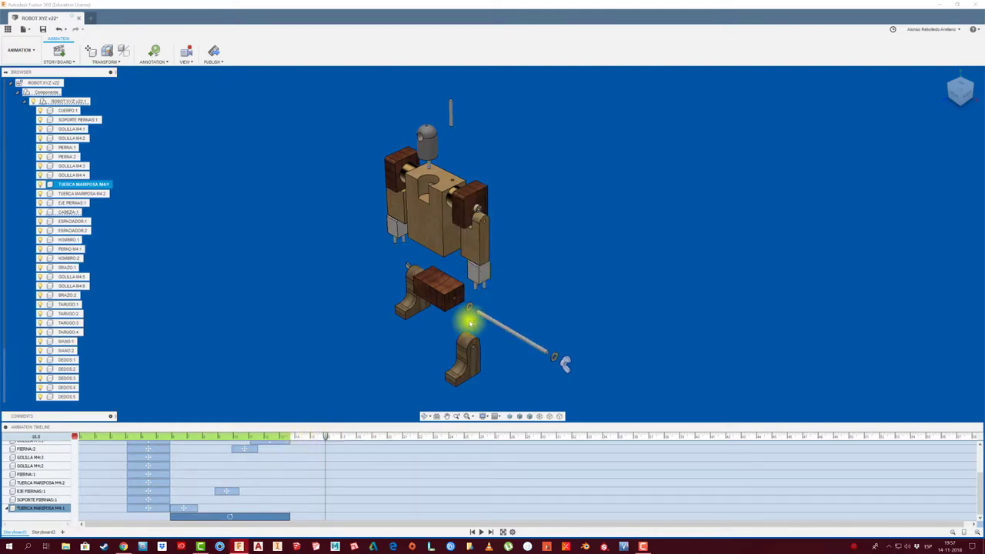
{"action": "left_click", "coordinate": [473, 202]}
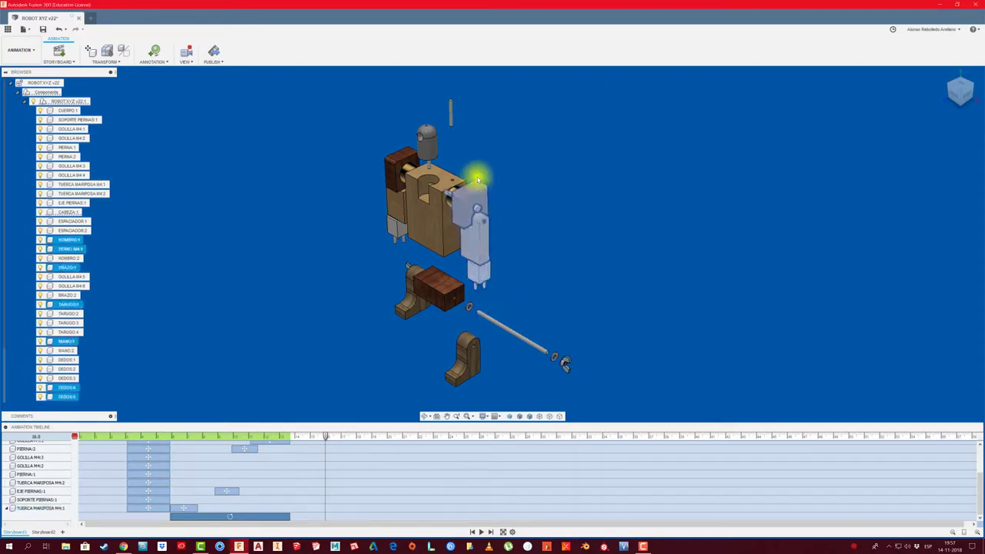
{"action": "left_click", "coordinate": [451, 197], "text": "ctrl"}
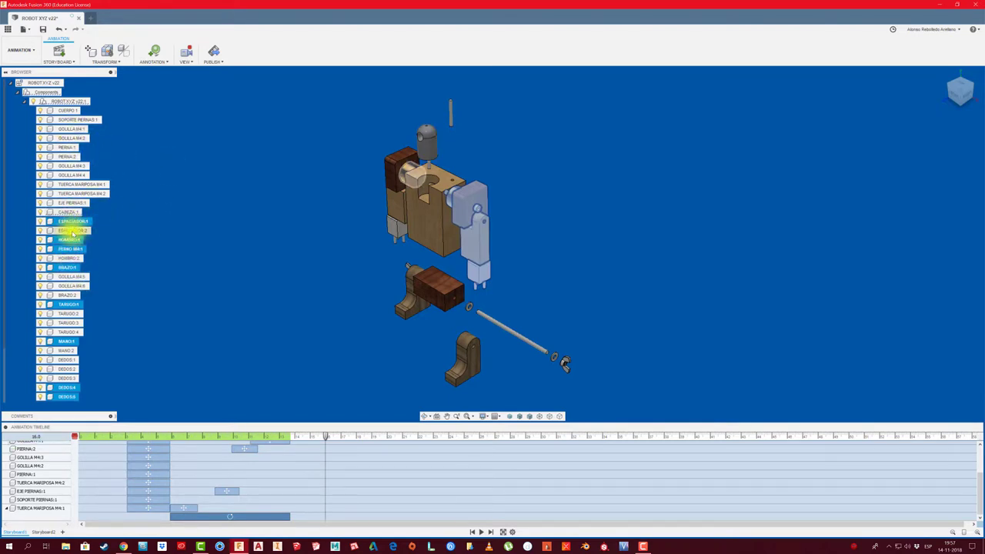
{"action": "left_click", "coordinate": [68, 305], "text": "ctrl"}
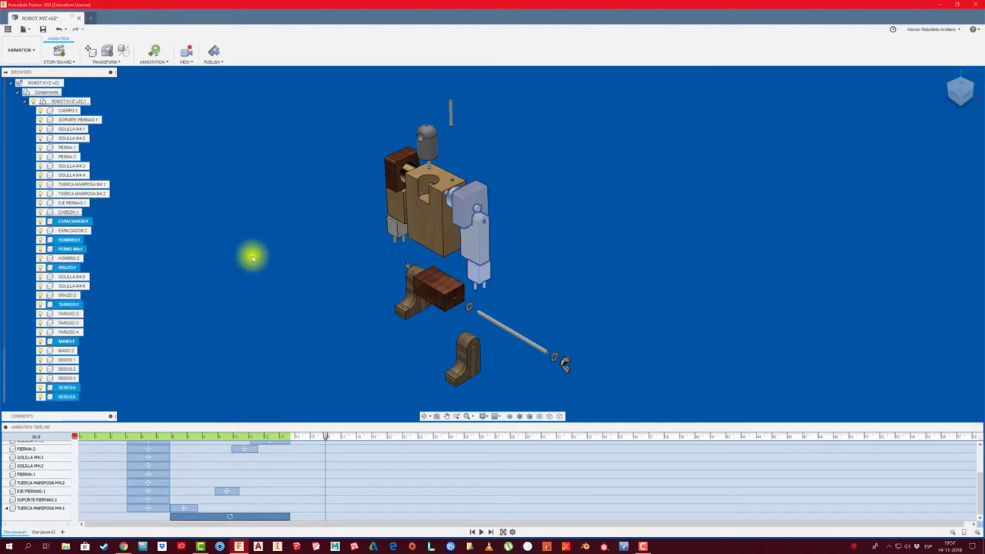
Cancel a trial arm move, then select the arm parts plus washer GOLILLA M4:5.
{"action": "key", "text": "m"}
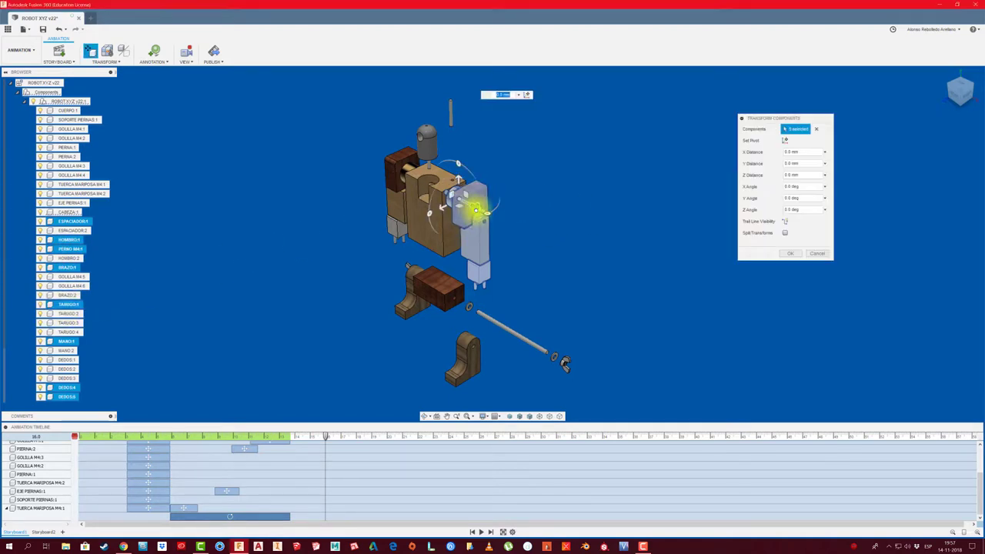
{"action": "left_click_drag", "start_coordinate": [468, 204], "coordinate": [520, 233]}
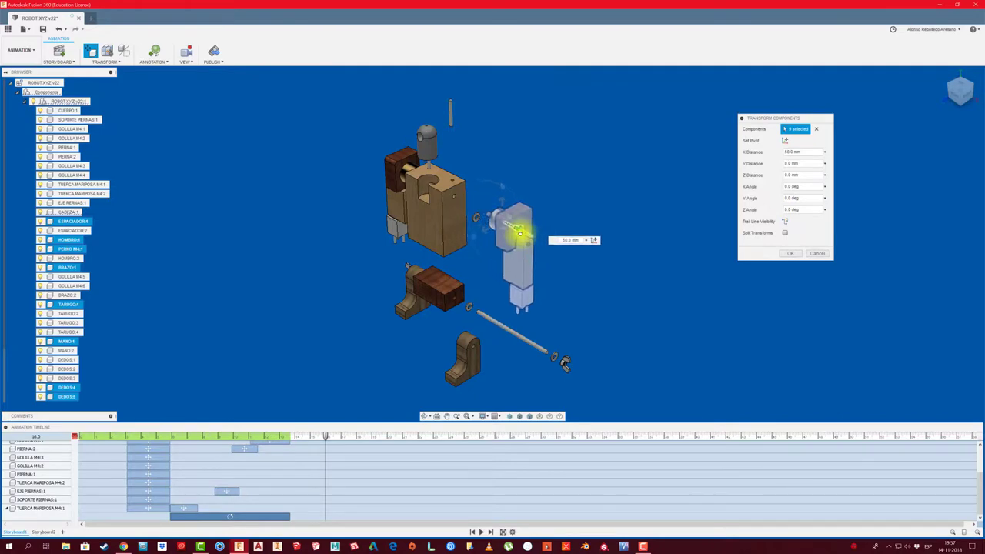
{"action": "left_click", "coordinate": [816, 254]}
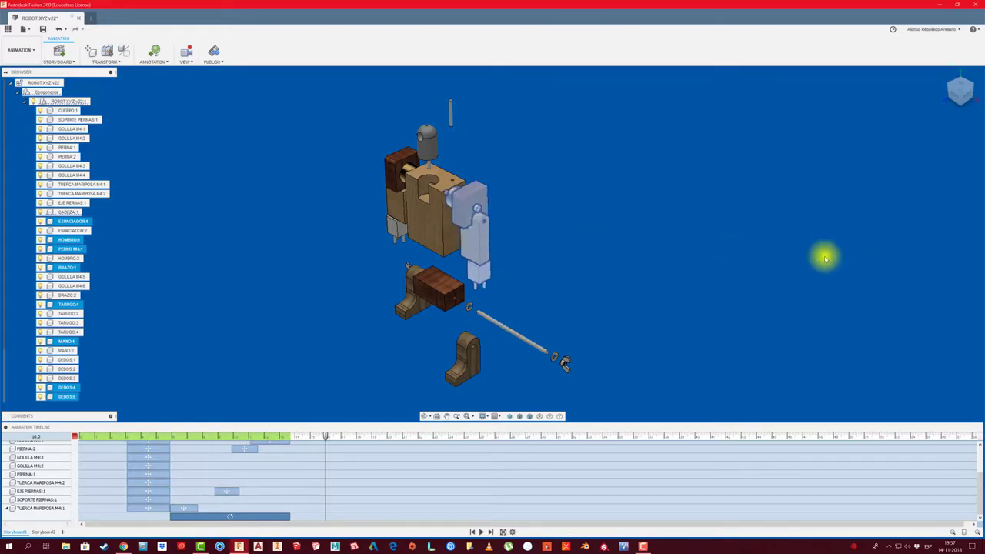
{"action": "left_click", "coordinate": [77, 277]}
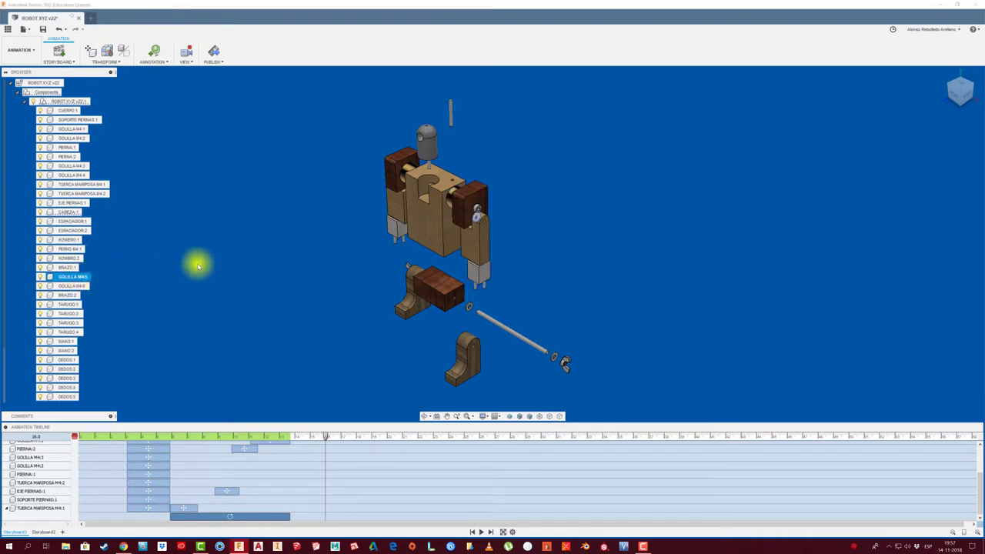
{"action": "left_click_drag", "start_coordinate": [522, 165], "coordinate": [476, 287]}
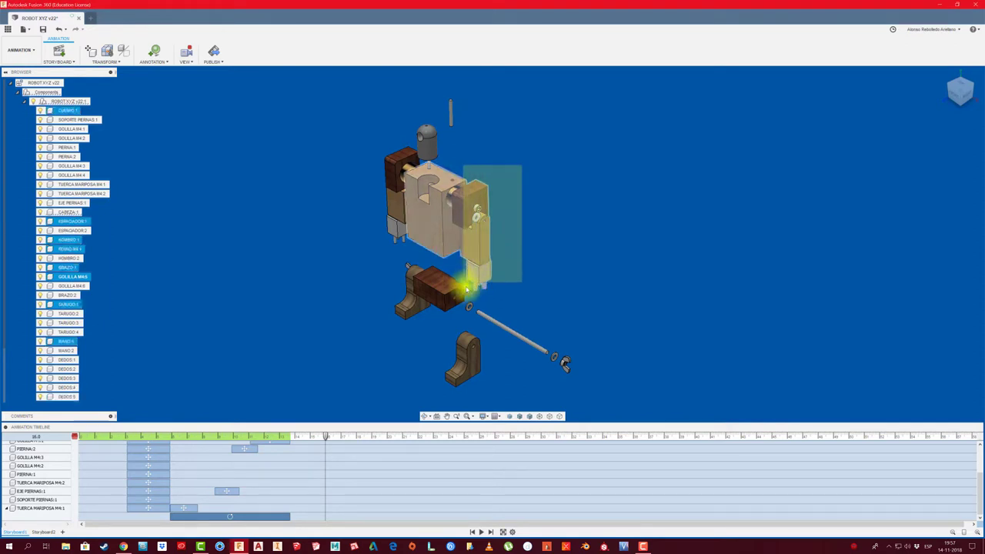
{"action": "left_click_drag", "start_coordinate": [475, 286], "coordinate": [470, 295]}
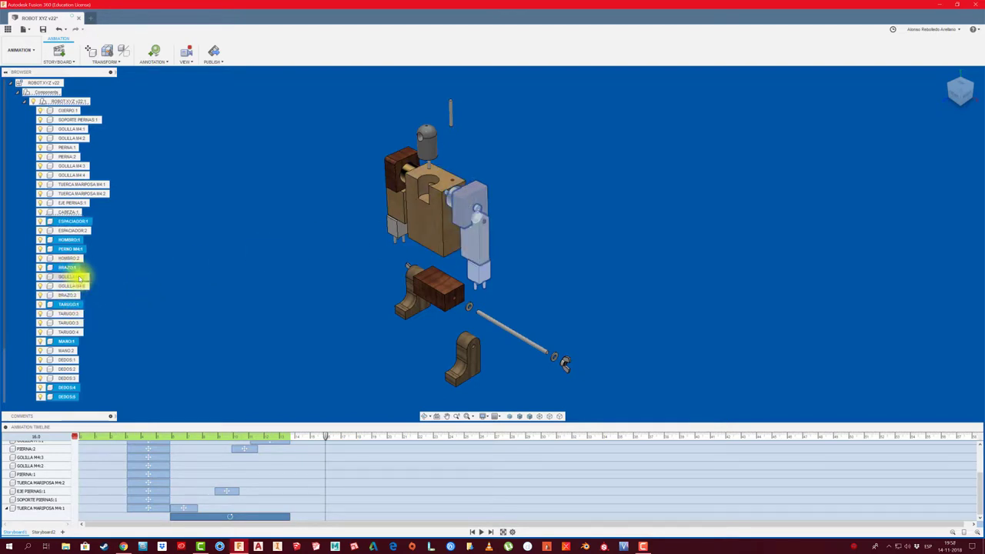
{"action": "left_click", "coordinate": [80, 277], "text": "ctrl"}
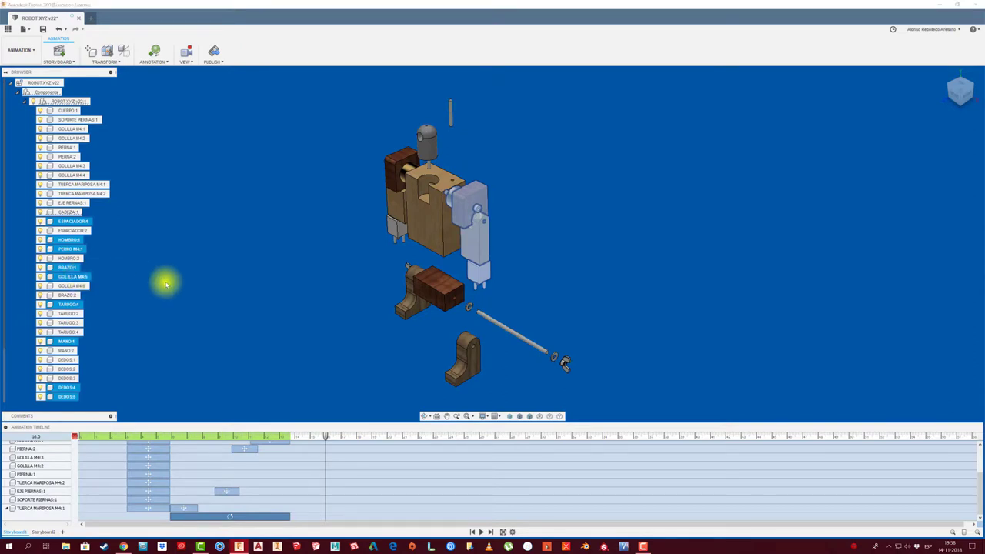
Pull the selected arm parts and washer 50 mm out along Z.
{"action": "left_click", "coordinate": [90, 50]}
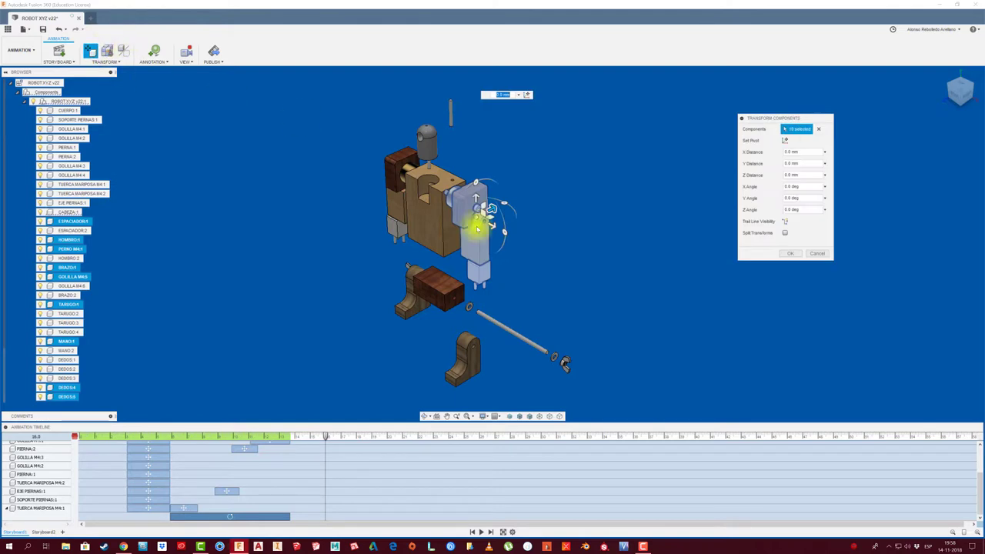
{"action": "left_click_drag", "start_coordinate": [499, 222], "coordinate": [537, 246]}
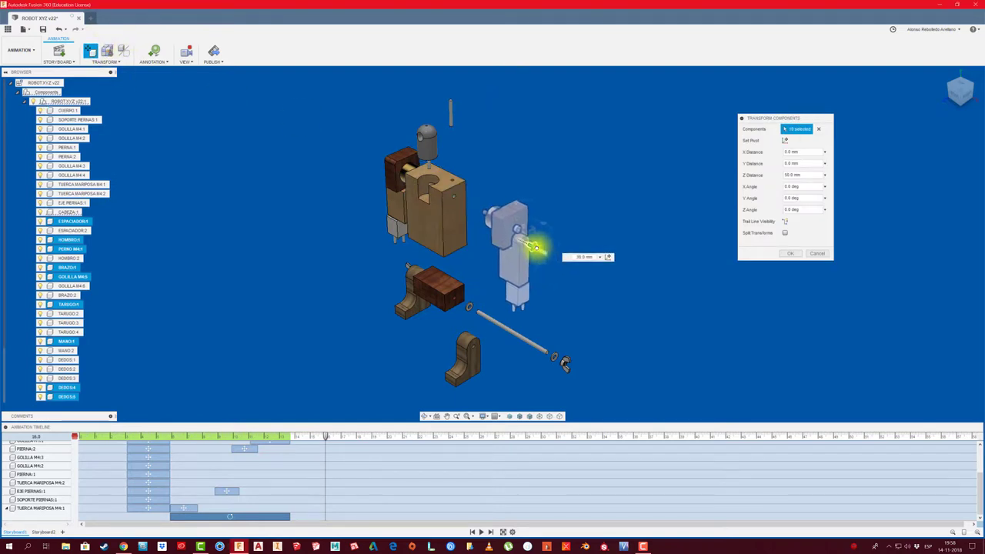
{"action": "left_click", "coordinate": [790, 254]}
{"action": "left_click", "coordinate": [329, 389]}
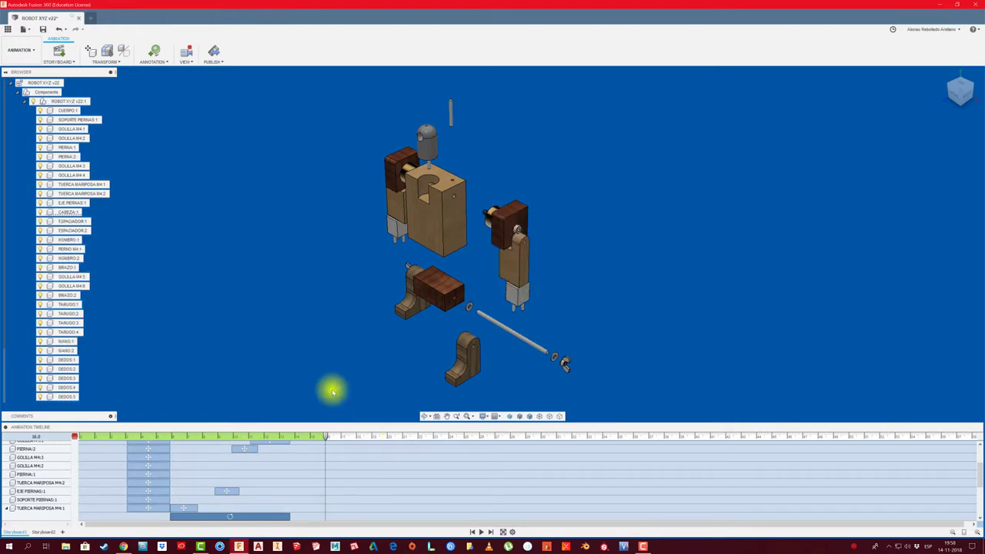
At a later time, slide shoulder pin TARUGO:1 out along its axis.
{"action": "left_click_drag", "start_coordinate": [328, 437], "coordinate": [356, 437]}
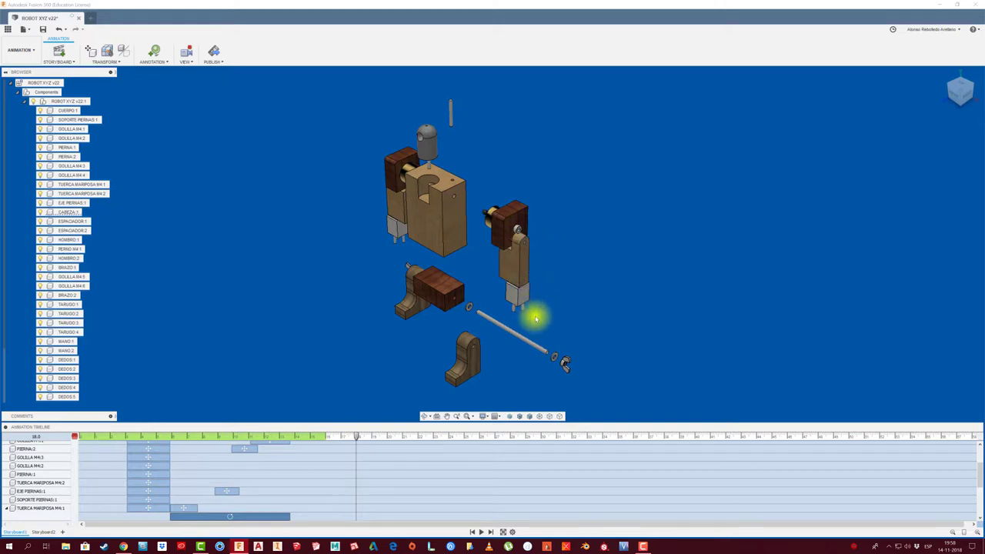
{"action": "left_click", "coordinate": [517, 233]}
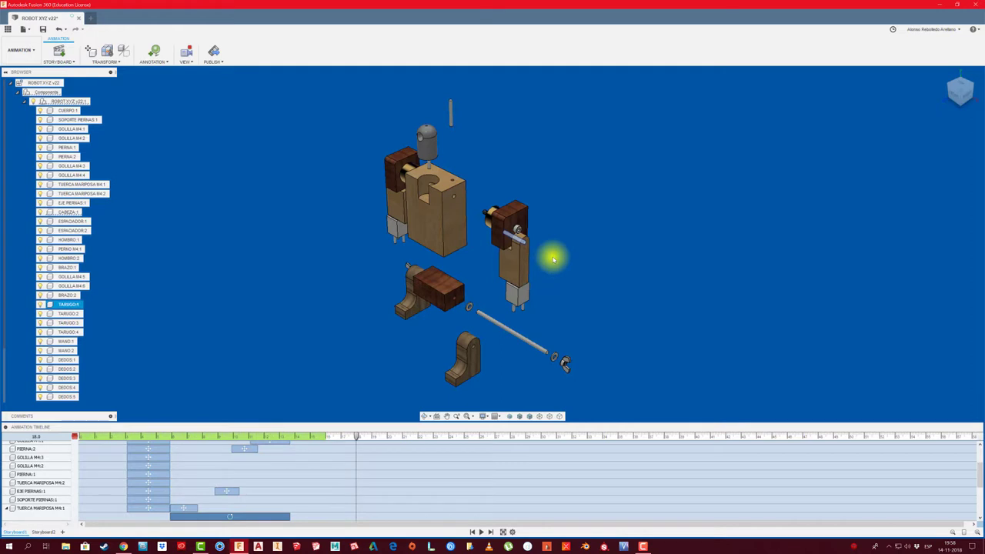
{"action": "key", "text": "m"}
{"action": "left_click_drag", "start_coordinate": [529, 246], "coordinate": [596, 274]}
{"action": "left_click", "coordinate": [790, 253]}
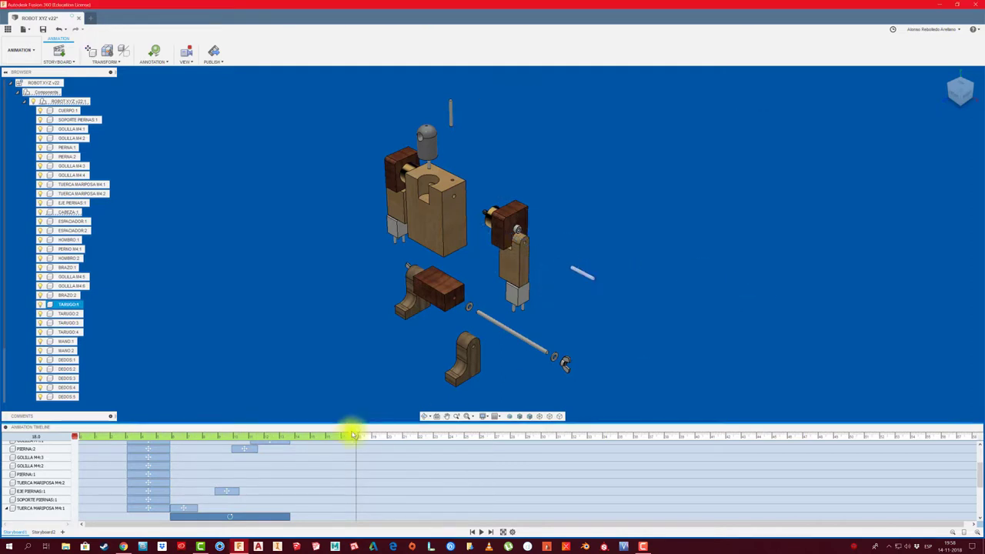
A little later, push all the arm parts 38 mm out along X.
{"action": "left_click_drag", "start_coordinate": [352, 436], "coordinate": [376, 438]}
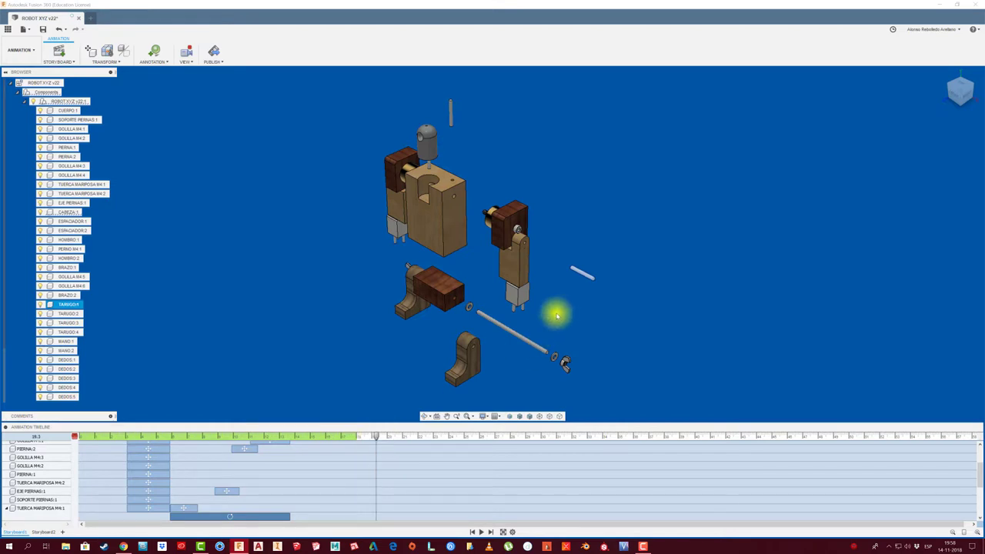
{"action": "left_click_drag", "start_coordinate": [556, 314], "coordinate": [500, 276]}
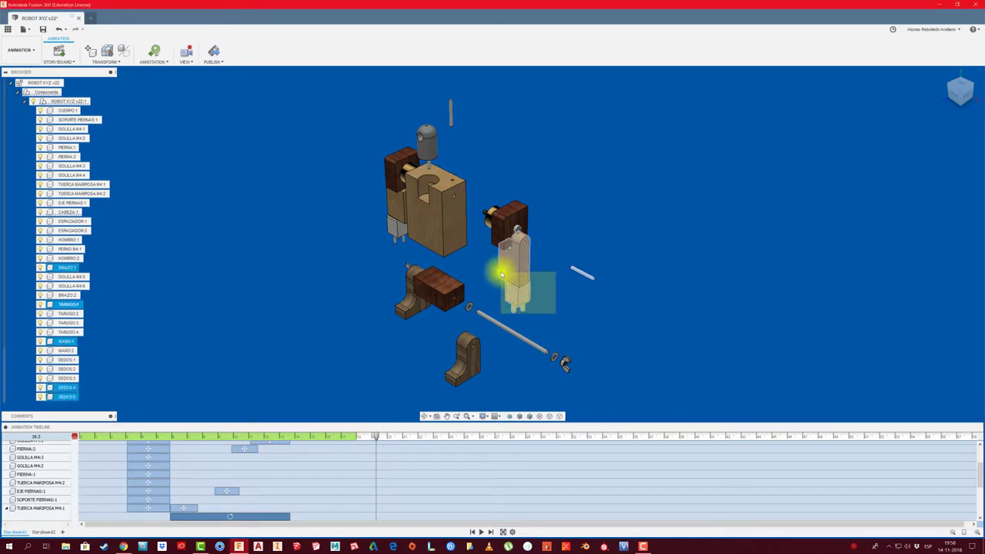
{"action": "key", "text": "m"}
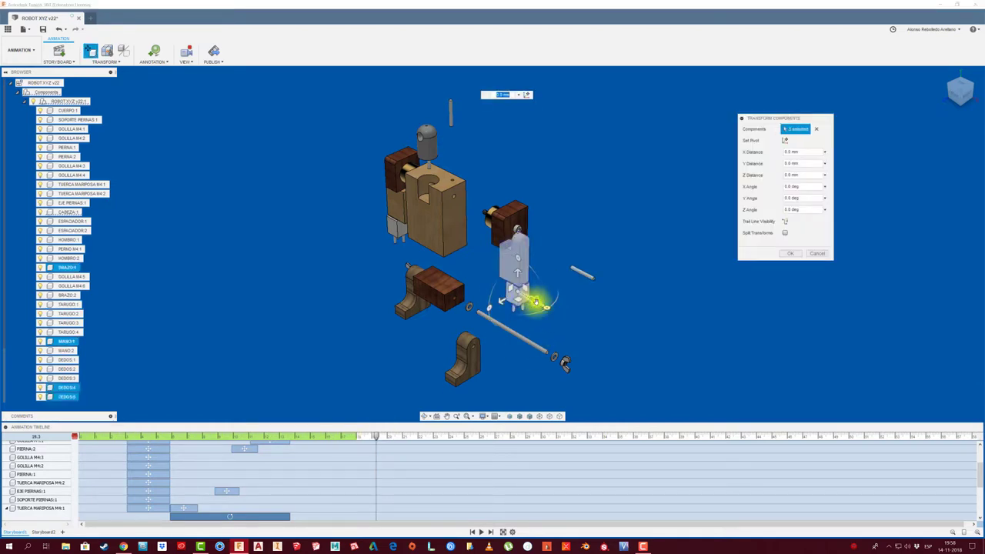
{"action": "left_click_drag", "start_coordinate": [537, 302], "coordinate": [563, 310]}
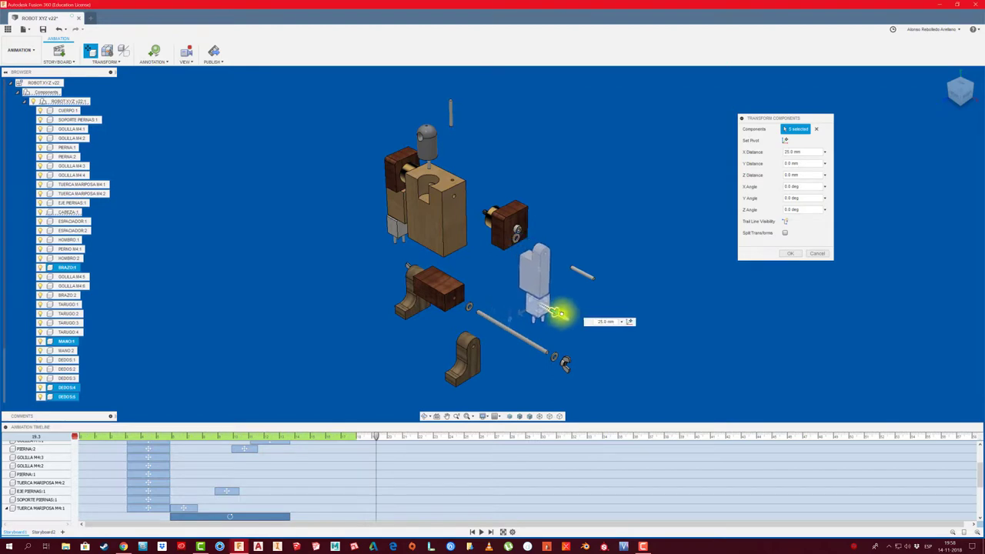
{"action": "left_click", "coordinate": [794, 258]}
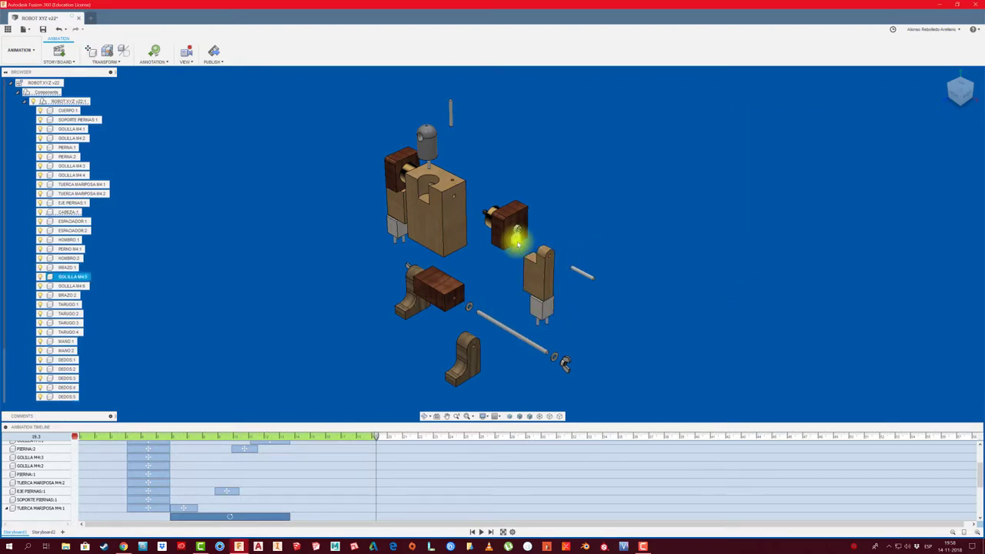
Shift washer GOLILLA M4:5 20 mm in Z and advance the timeline.
{"action": "key", "text": "m"}
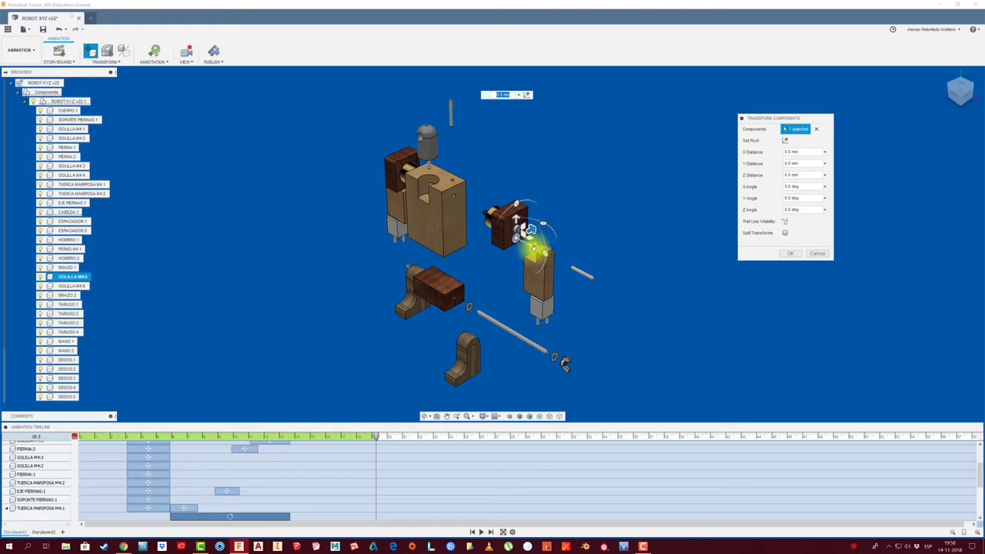
{"action": "left_click_drag", "start_coordinate": [528, 241], "coordinate": [550, 257]}
{"action": "left_click", "coordinate": [791, 253]}
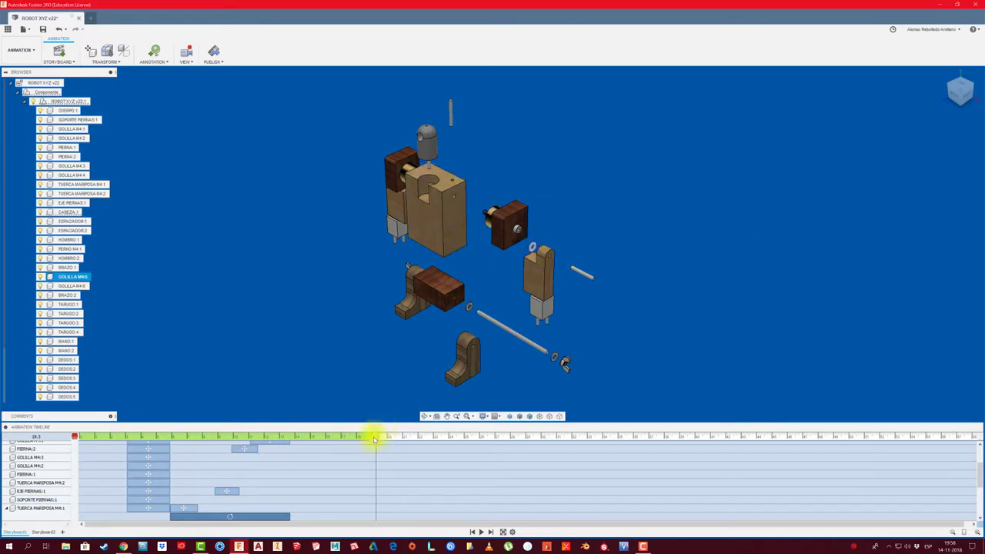
{"action": "left_click_drag", "start_coordinate": [377, 437], "coordinate": [392, 436]}
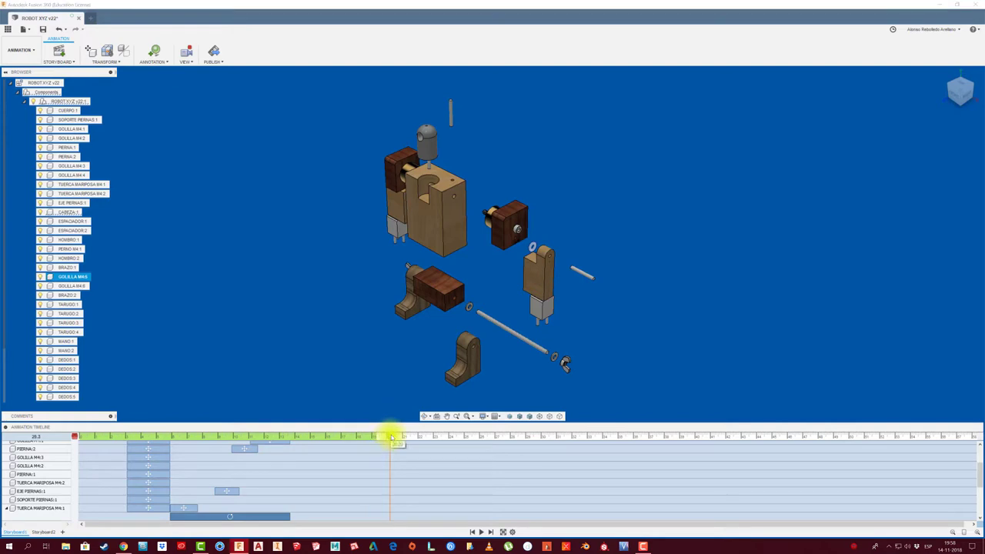
Slide spacer ESPACIADOR:1 out along negative X.
{"action": "left_click", "coordinate": [488, 229]}
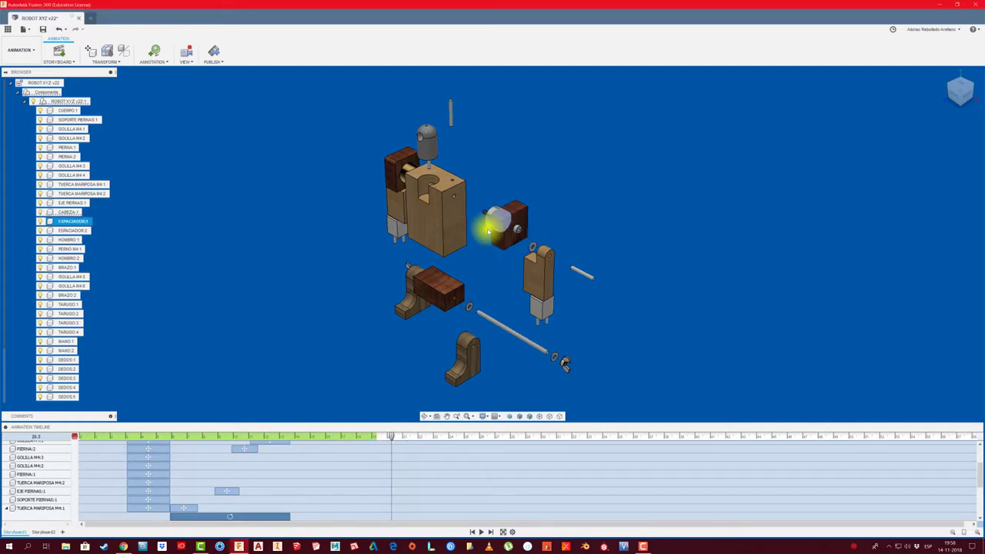
{"action": "key", "text": "m"}
{"action": "mouse_move", "coordinate": [502, 222]}
{"action": "left_mouse_down"}
{"action": "mouse_move", "coordinate": [479, 214]}
{"action": "mouse_move", "coordinate": [495, 220]}
{"action": "left_mouse_up"}
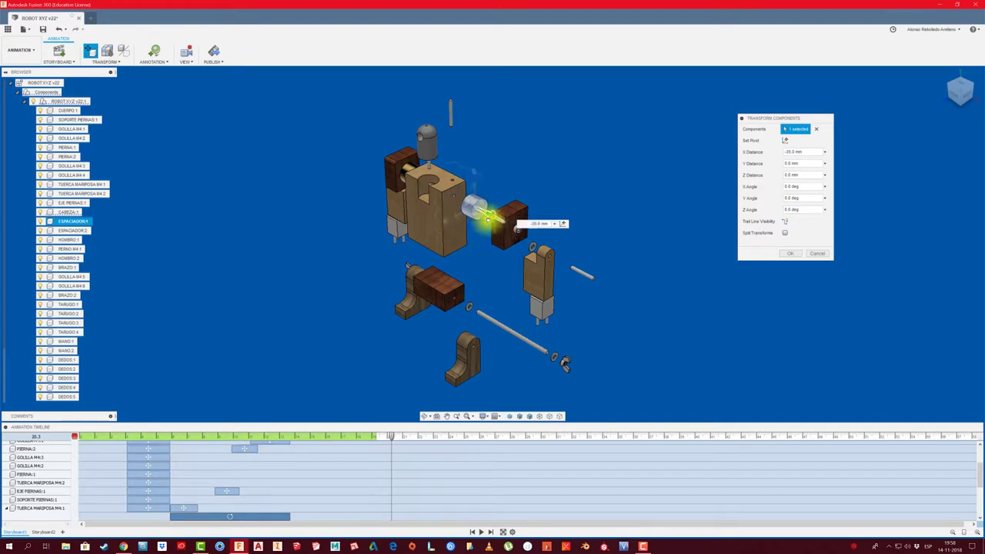
{"action": "left_click", "coordinate": [791, 254]}
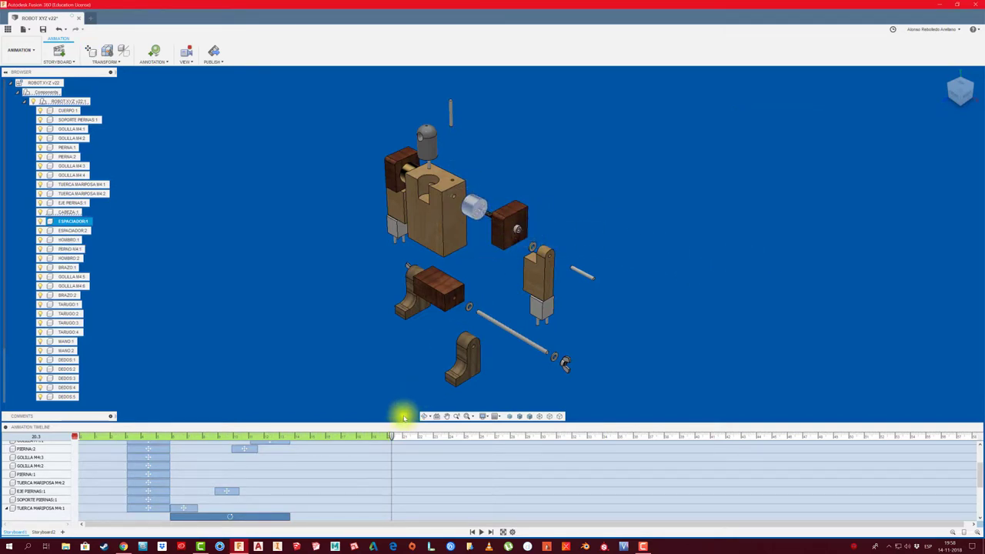
At a later time, pull bolt PERNO M4:1 out along its axis.
{"action": "left_click_drag", "start_coordinate": [398, 436], "coordinate": [406, 436]}
{"action": "left_click", "coordinate": [526, 237]}
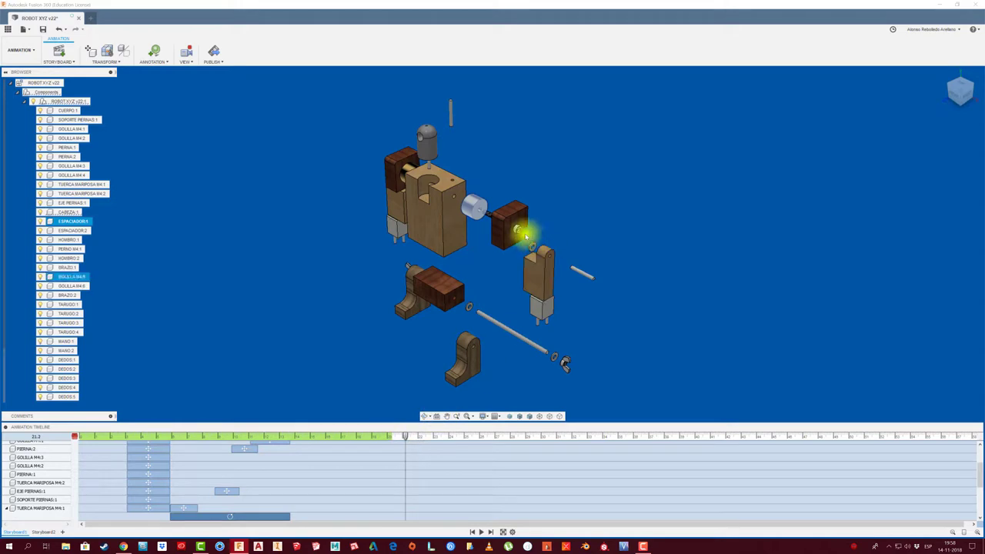
{"action": "left_click", "coordinate": [520, 234]}
{"action": "key", "text": "m"}
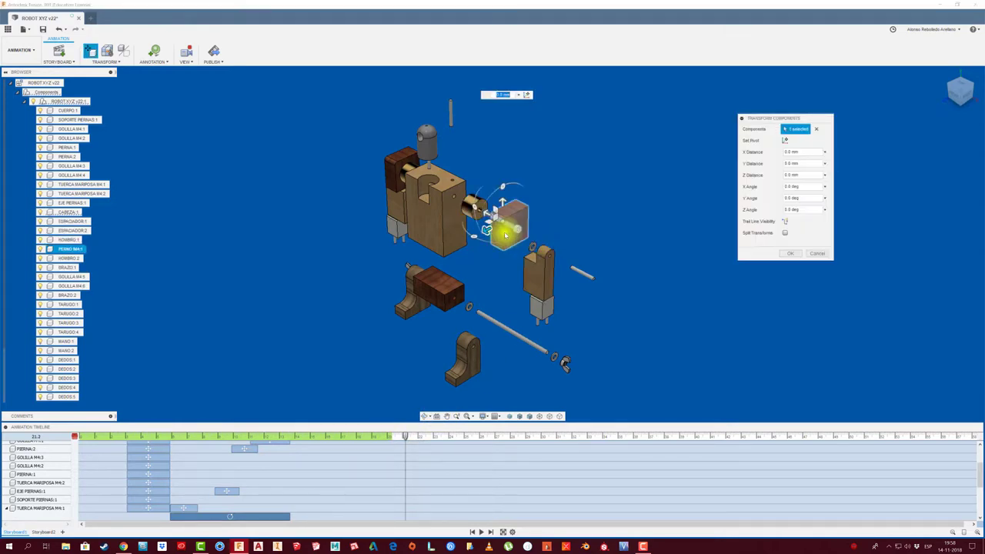
{"action": "left_click_drag", "start_coordinate": [497, 219], "coordinate": [600, 271]}
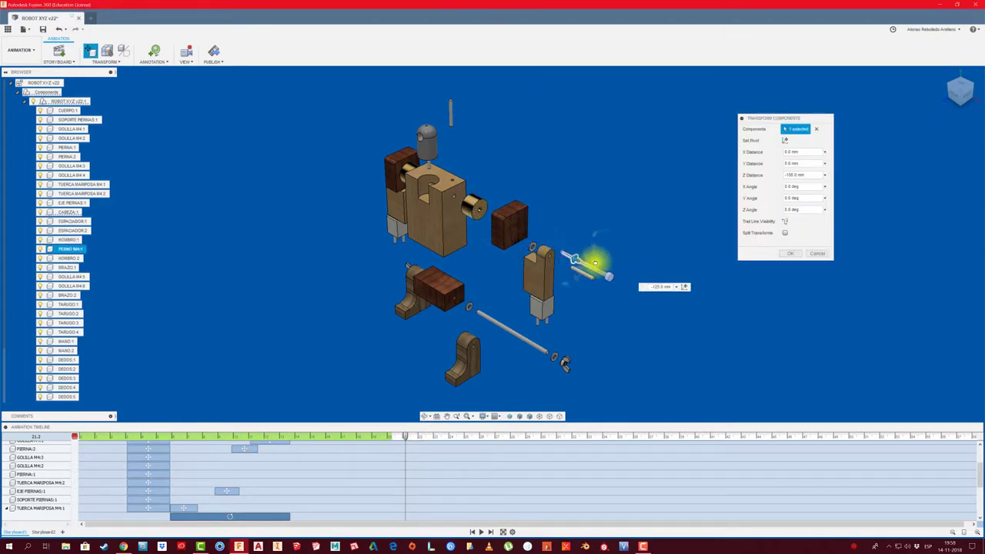
{"action": "left_click", "coordinate": [790, 253]}
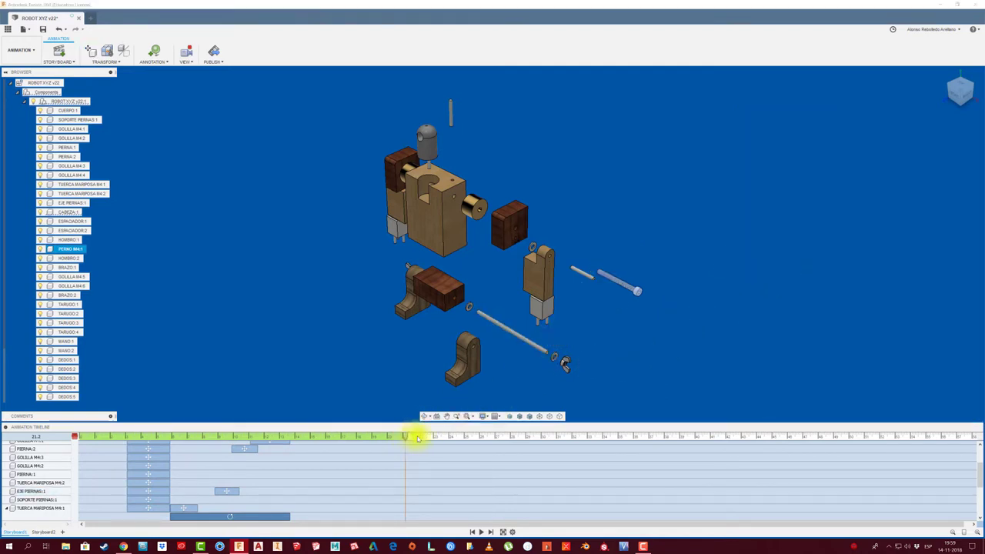
Lower the hand MANO:1 and its fingers 15 mm along Y.
{"action": "left_click", "coordinate": [535, 302]}
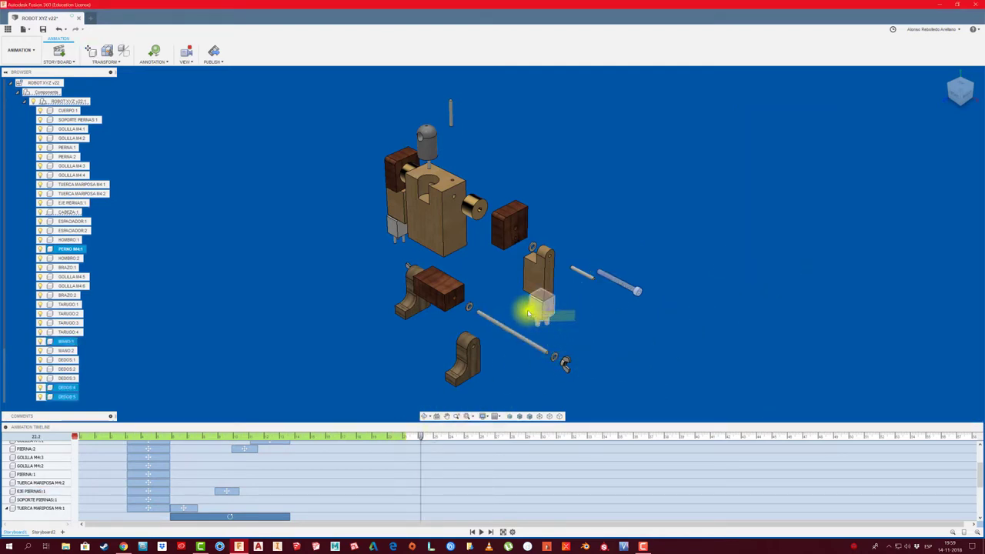
{"action": "key", "text": "m"}
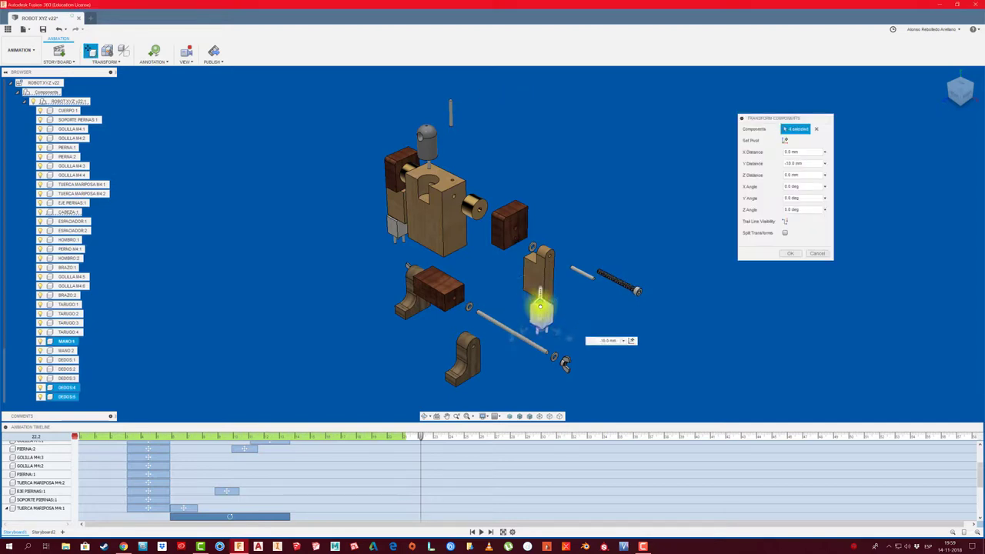
{"action": "left_click_drag", "start_coordinate": [539, 294], "coordinate": [541, 309]}
{"action": "left_click", "coordinate": [788, 254]}
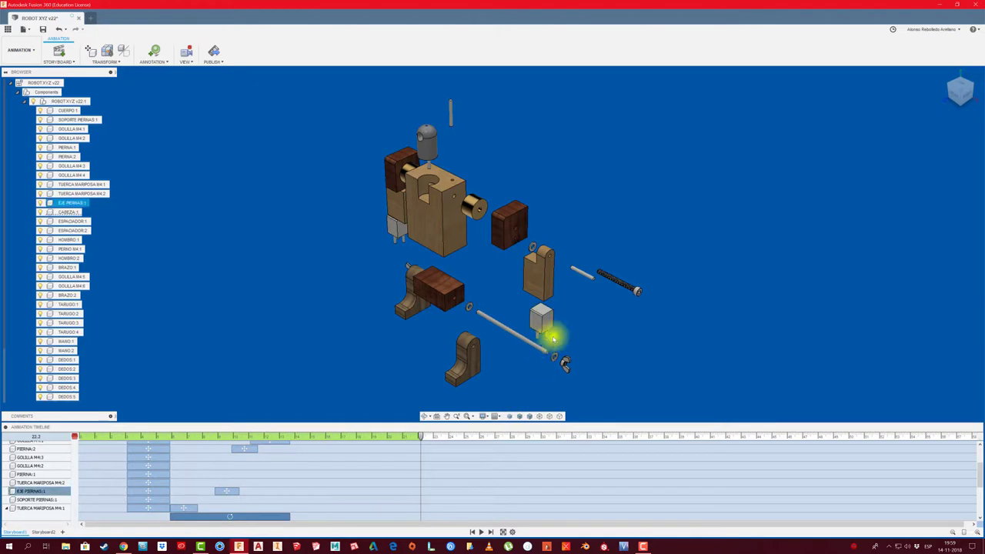
{"action": "left_click", "coordinate": [492, 385]}
Rewind the storyboard playhead to 0 and play the exploding-robot animation.
{"action": "left_click_drag", "start_coordinate": [422, 437], "coordinate": [76, 438]}
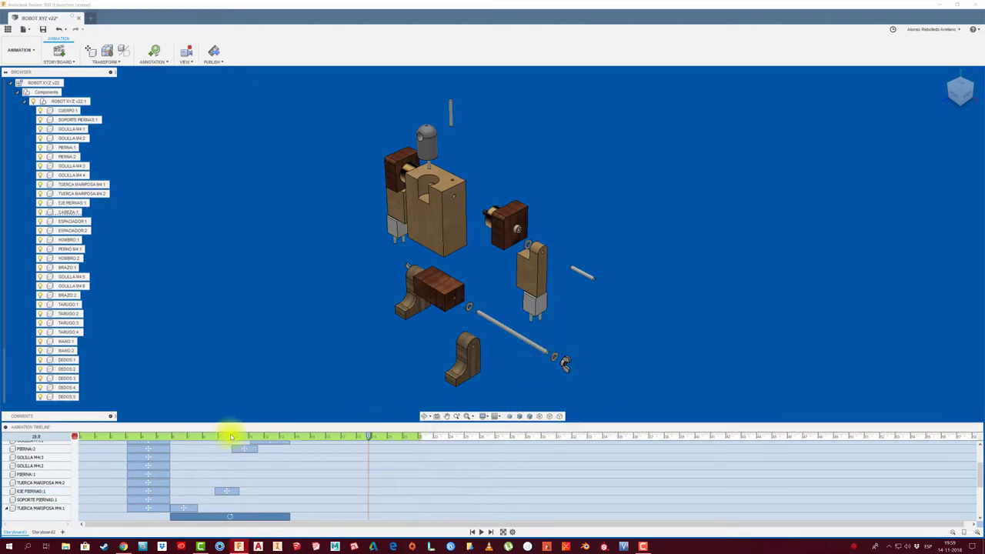
{"action": "left_click", "coordinate": [490, 532]}
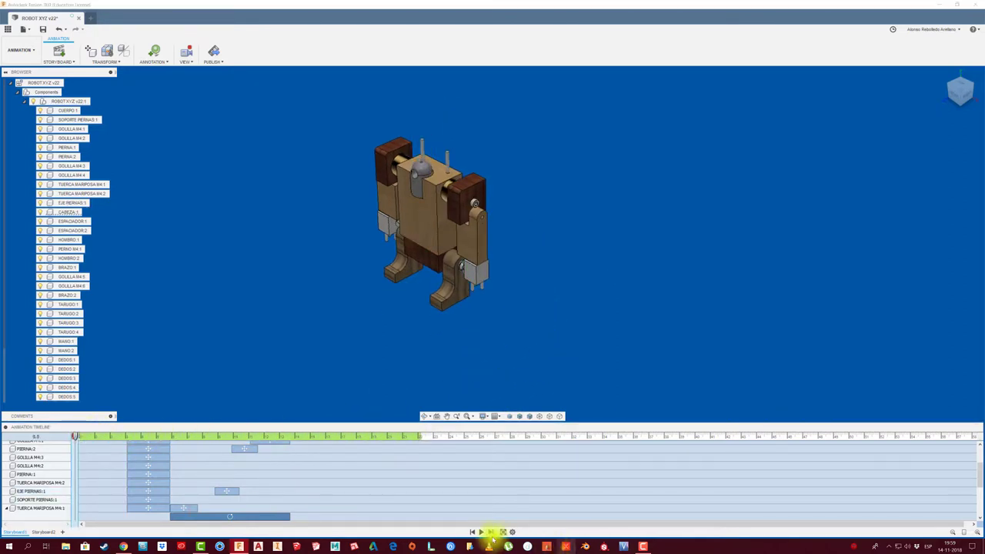
{"action": "left_click", "coordinate": [481, 532]}
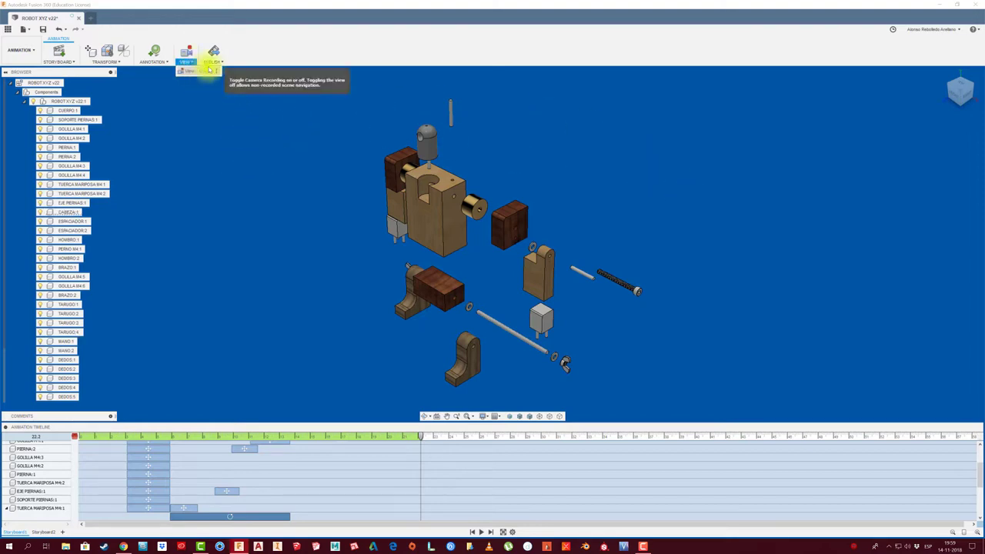
Set video options to 1920 x 1080 (16:9) with scope Current Storyboard, and confirm.
{"action": "left_click", "coordinate": [213, 62]}
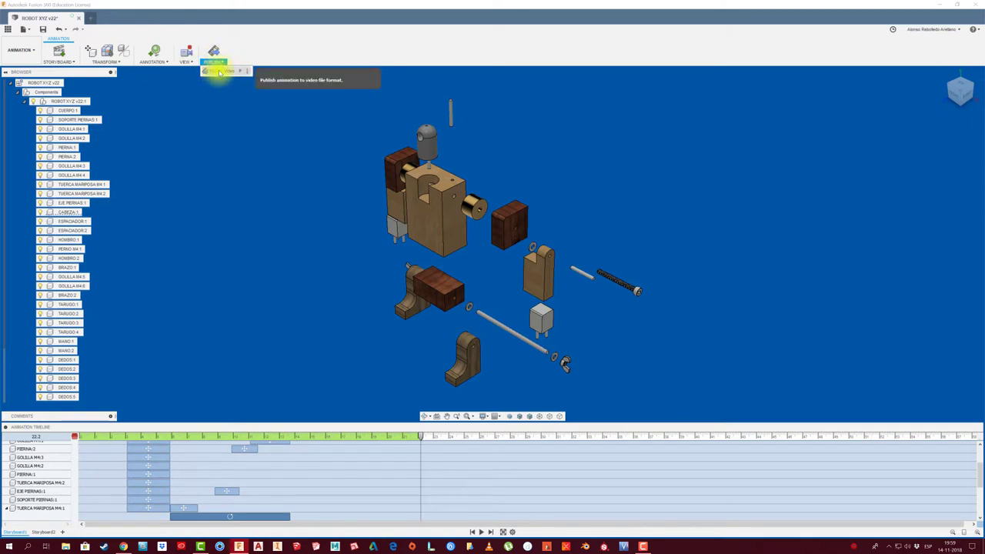
{"action": "left_click", "coordinate": [219, 72]}
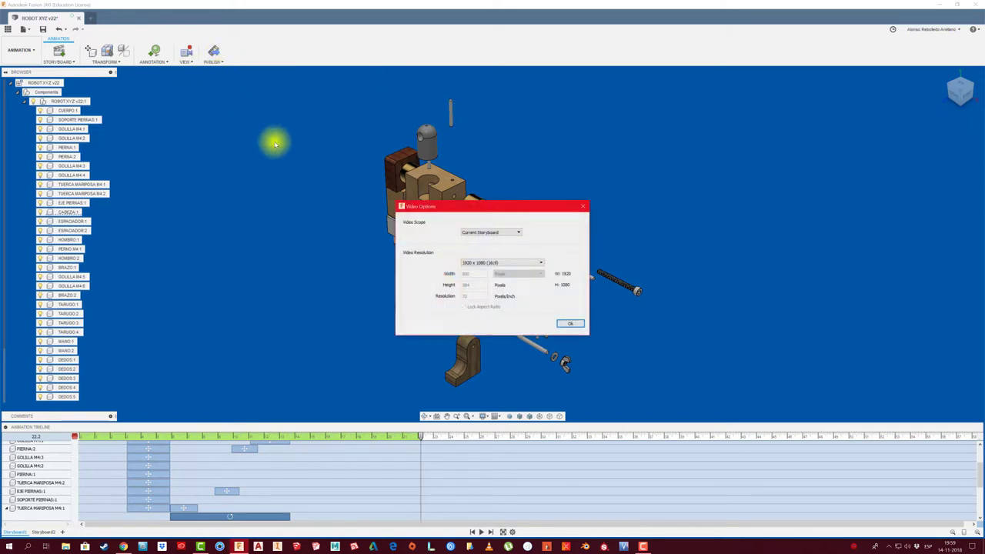
{"action": "left_click", "coordinate": [508, 265]}
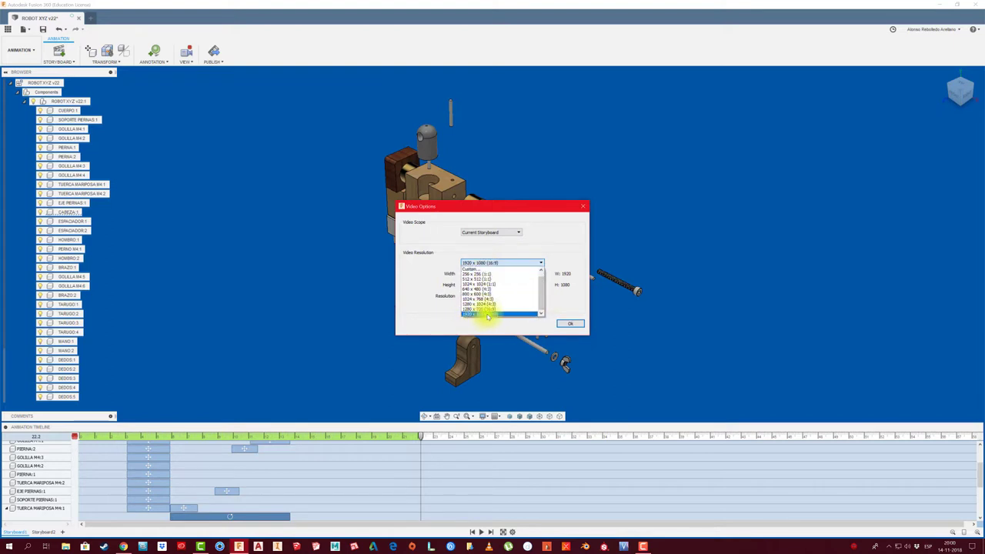
{"action": "left_click", "coordinate": [495, 315]}
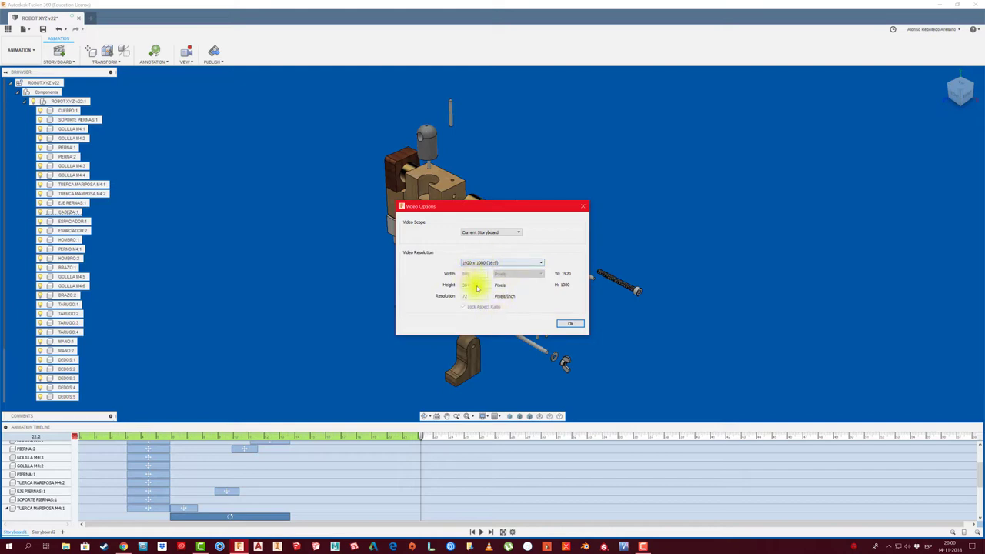
{"action": "left_click", "coordinate": [511, 232]}
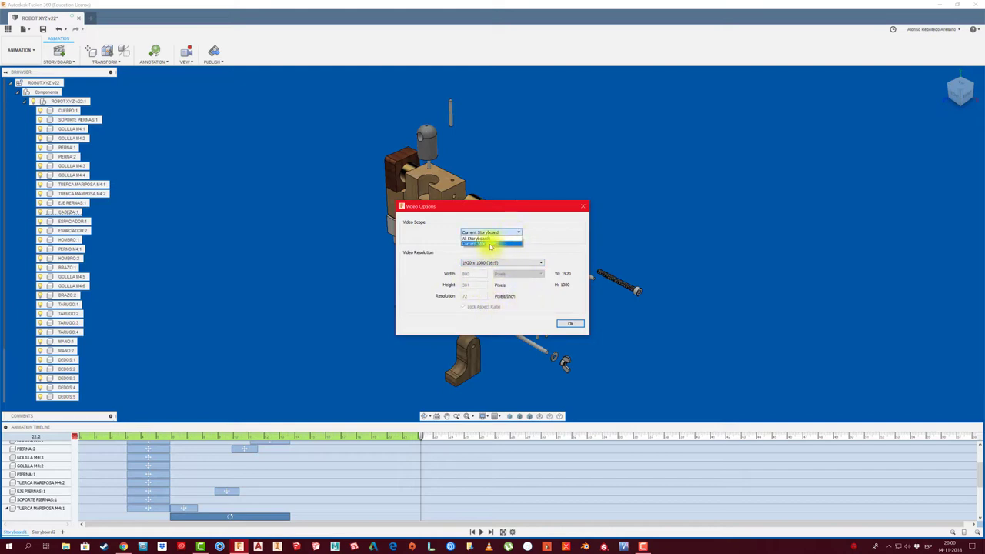
{"action": "left_click", "coordinate": [490, 244]}
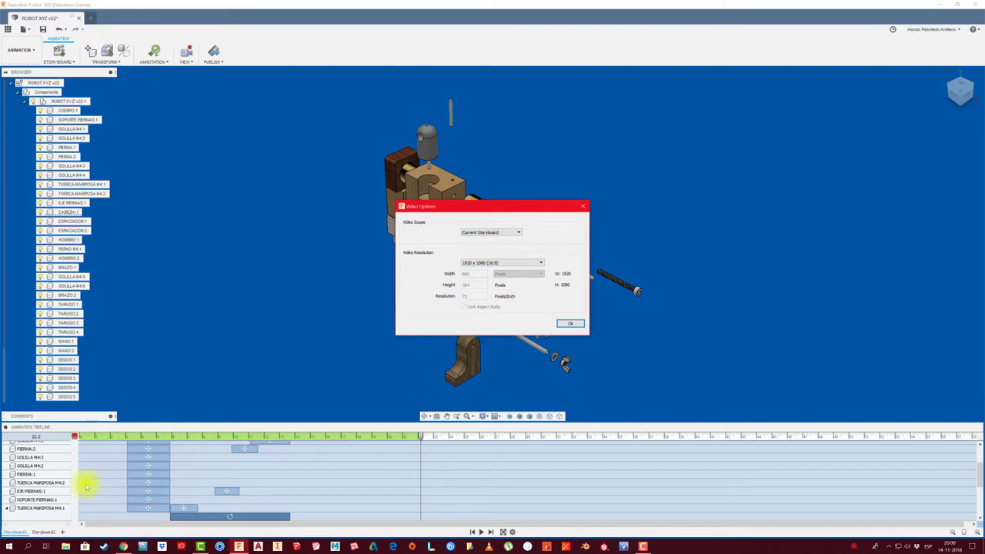
{"action": "left_click", "coordinate": [570, 327]}
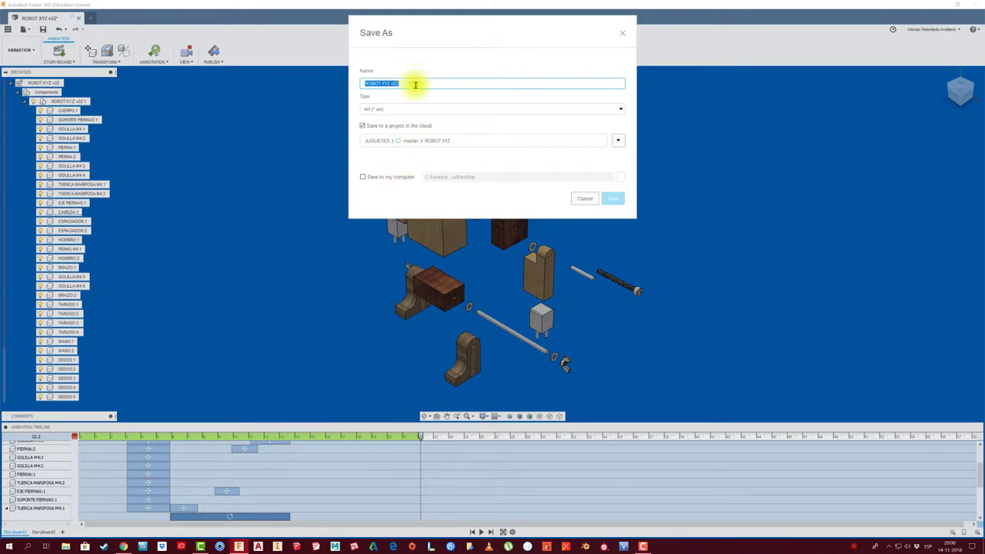
Save the video as AVI to my computer instead of the cloud and publish it.
{"action": "left_click", "coordinate": [363, 127]}
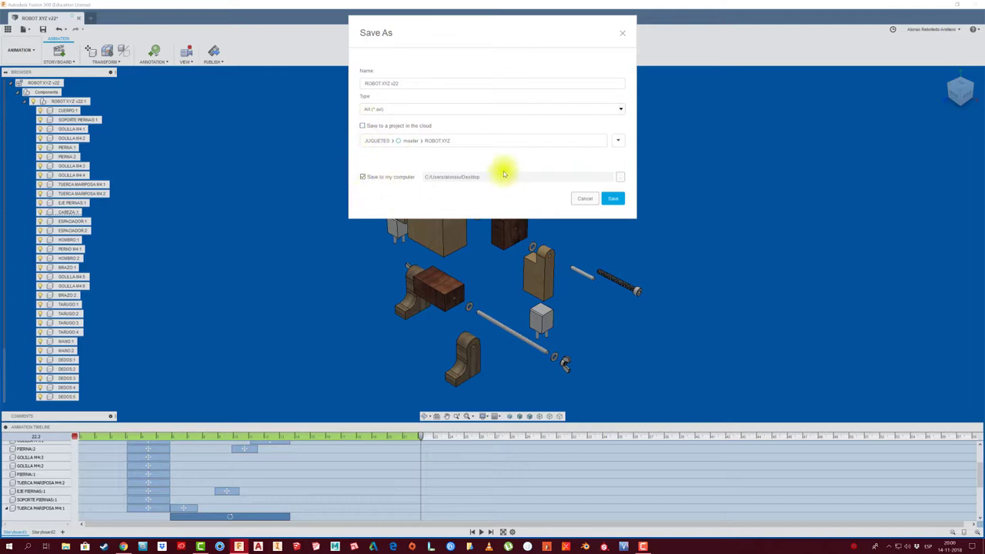
{"action": "left_click", "coordinate": [609, 109]}
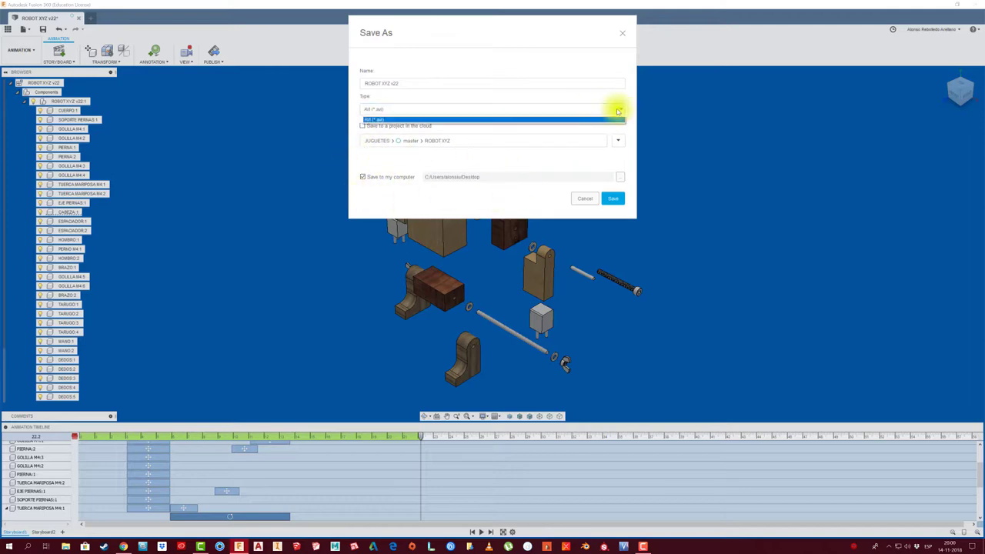
{"action": "left_click", "coordinate": [531, 109]}
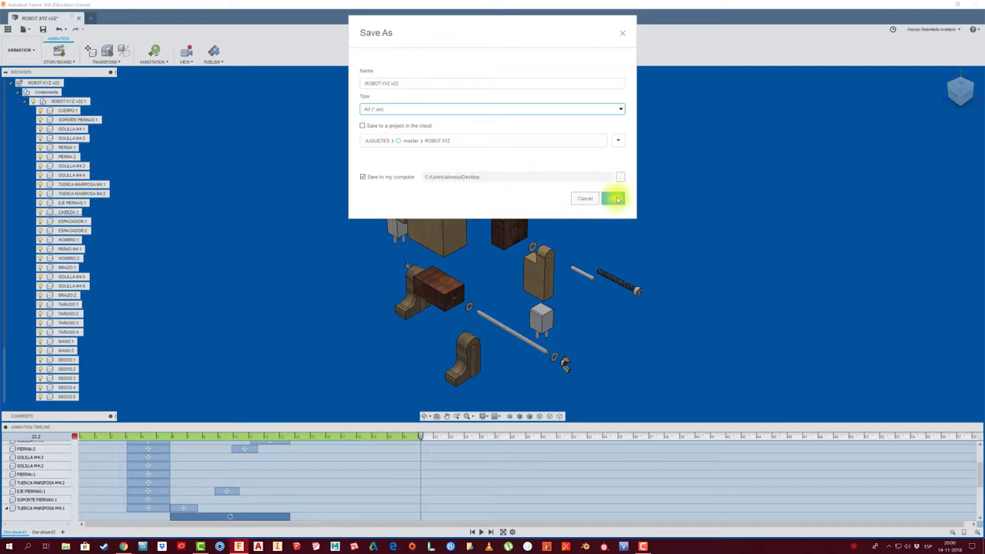
{"action": "left_click", "coordinate": [617, 200]}
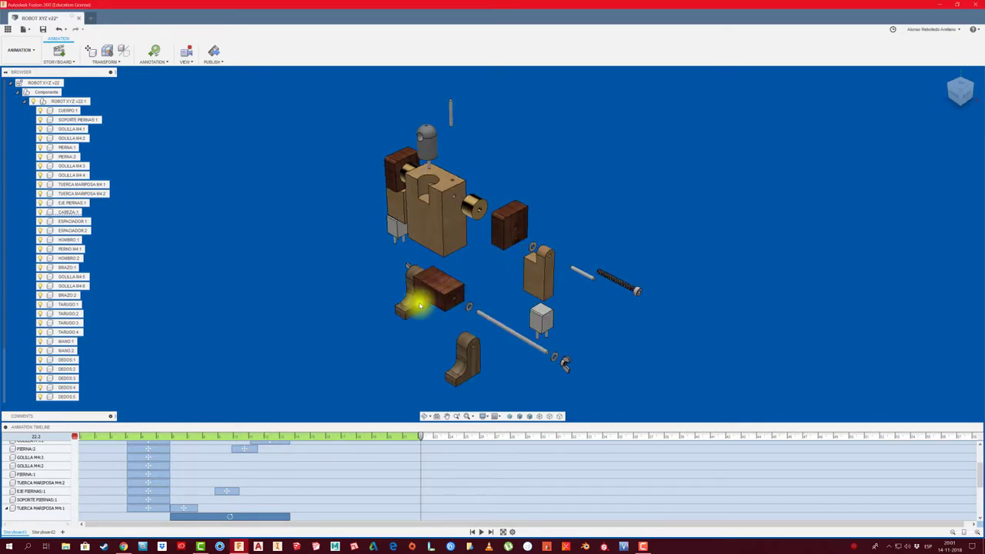
Check the ROBOT XYZ v22 file properties on the desktop, then open the video.
{"action": "left_click", "coordinate": [942, 6]}
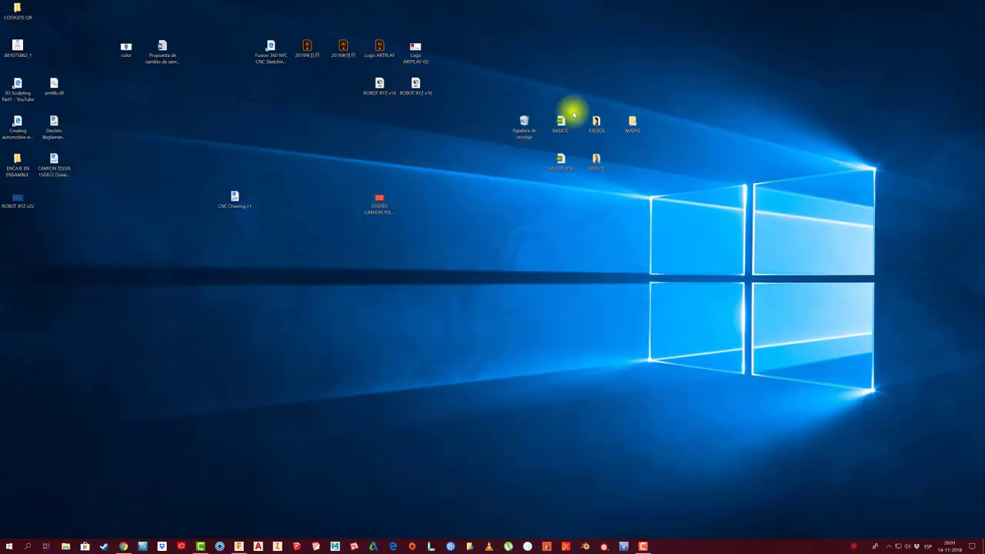
{"action": "right_click", "coordinate": [11, 201]}
{"action": "left_click", "coordinate": [42, 376]}
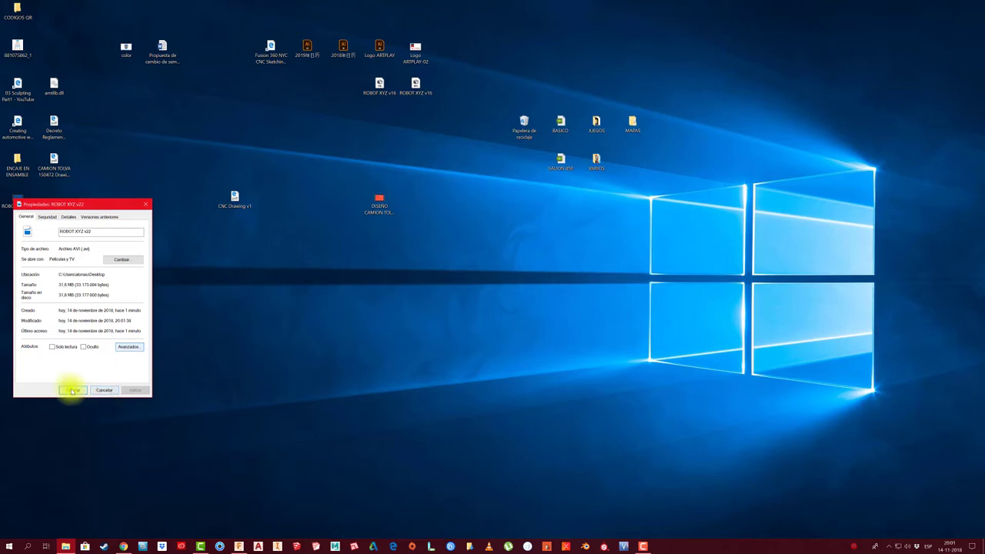
{"action": "left_click", "coordinate": [103, 391]}
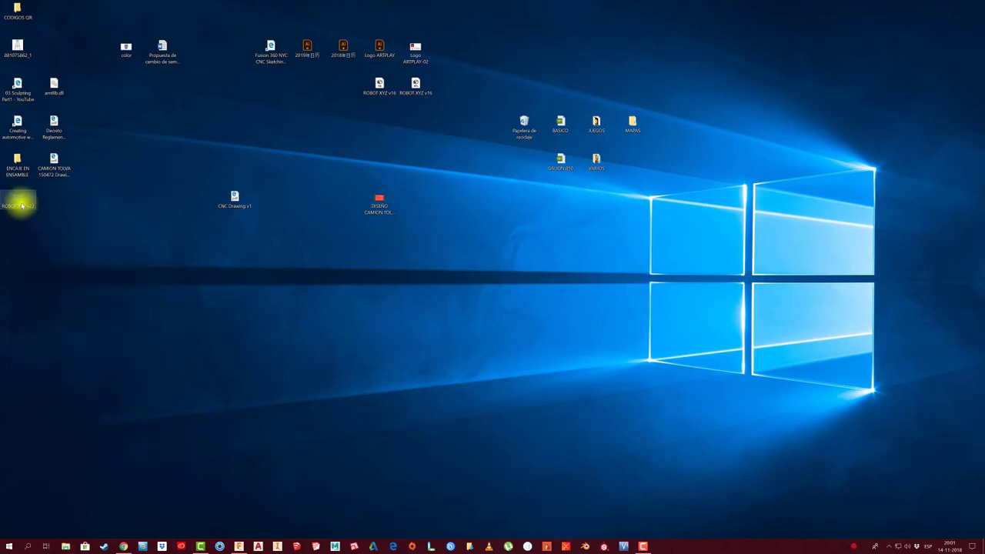
{"action": "double_click", "coordinate": [21, 204]}
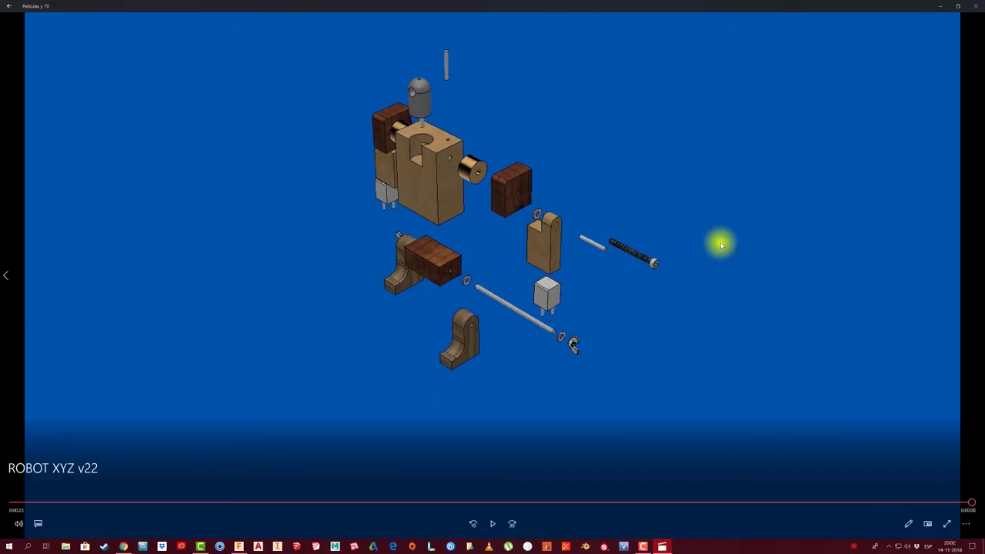
Close the Películas y TV player once the ROBOT XYZ v22 video ends.
{"action": "left_click", "coordinate": [973, 8]}
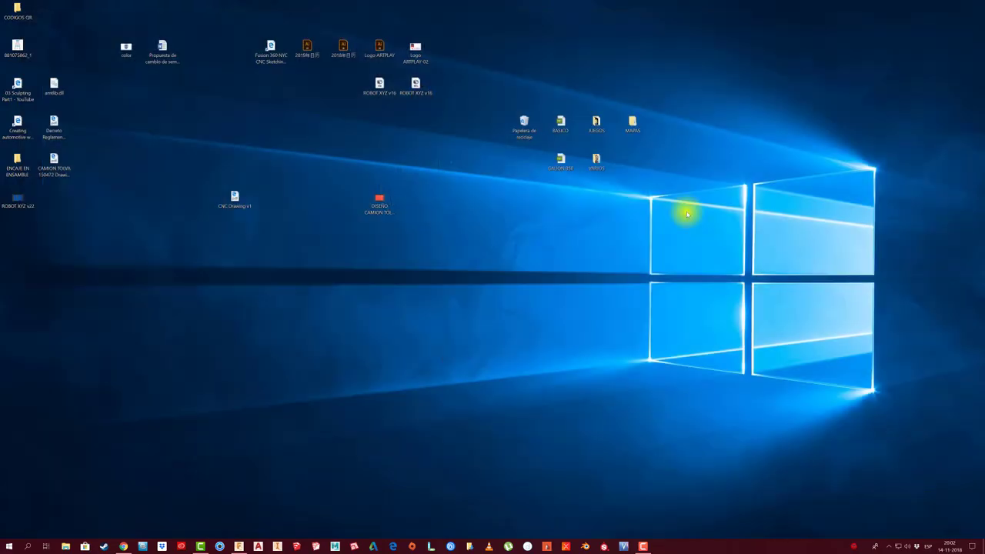
Restore Fusion 360 and switch the display environment to Infinity Pool.
{"action": "left_click", "coordinate": [239, 547]}
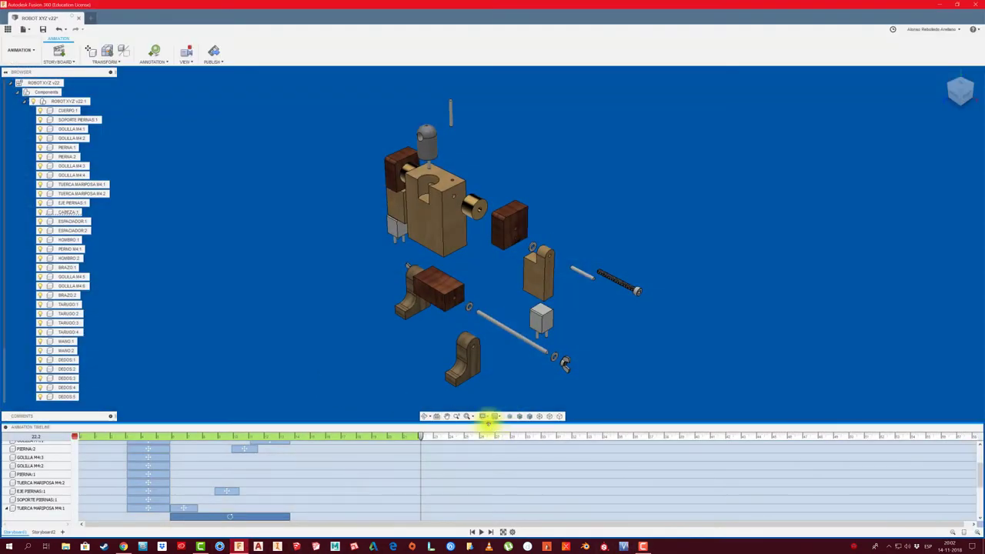
{"action": "left_click", "coordinate": [486, 416]}
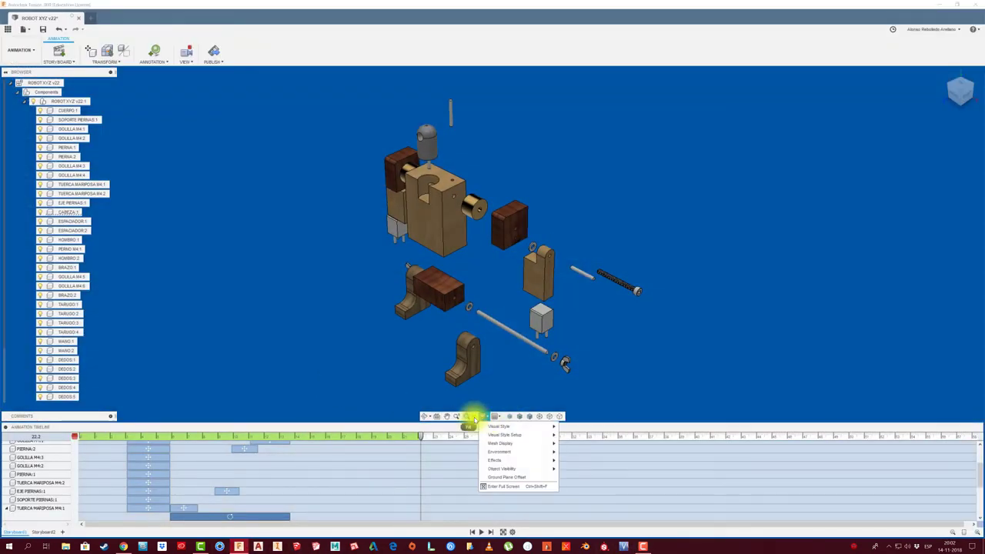
{"action": "left_click", "coordinate": [475, 416]}
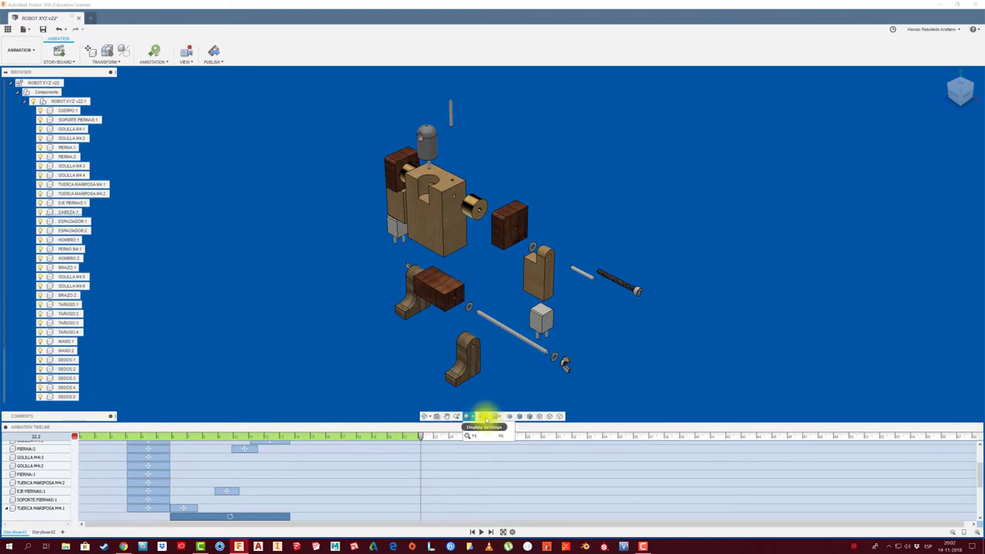
{"action": "left_click", "coordinate": [490, 416]}
{"action": "mouse_move", "coordinate": [508, 452]}
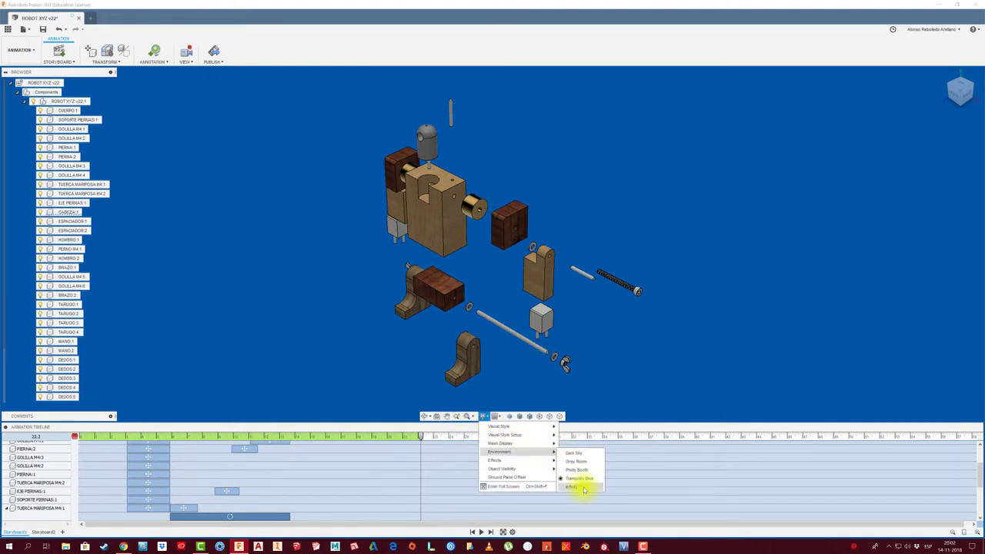
{"action": "left_click", "coordinate": [584, 488]}
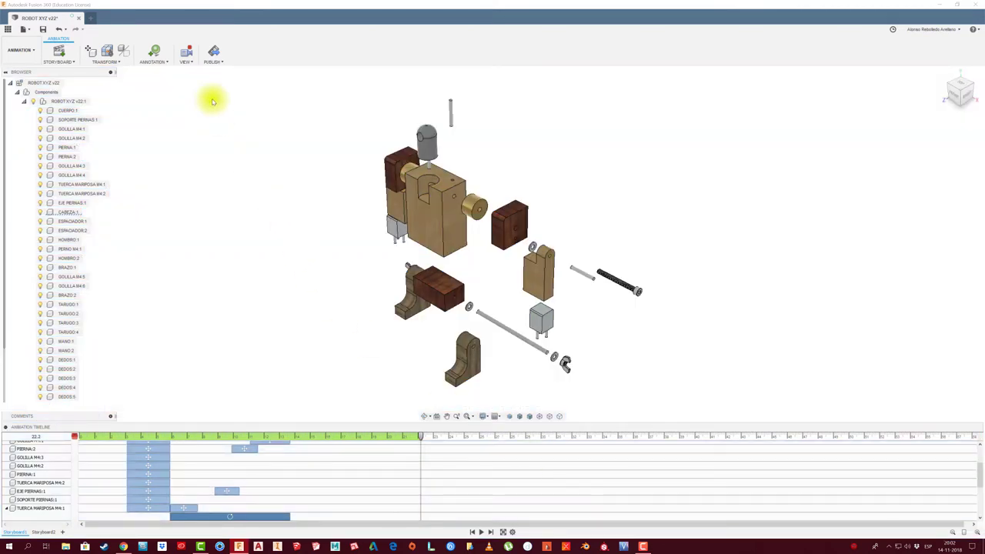
In Publish > Video options, choose a Custom resolution and enable Lock Aspect Ratio.
{"action": "left_click", "coordinate": [215, 55]}
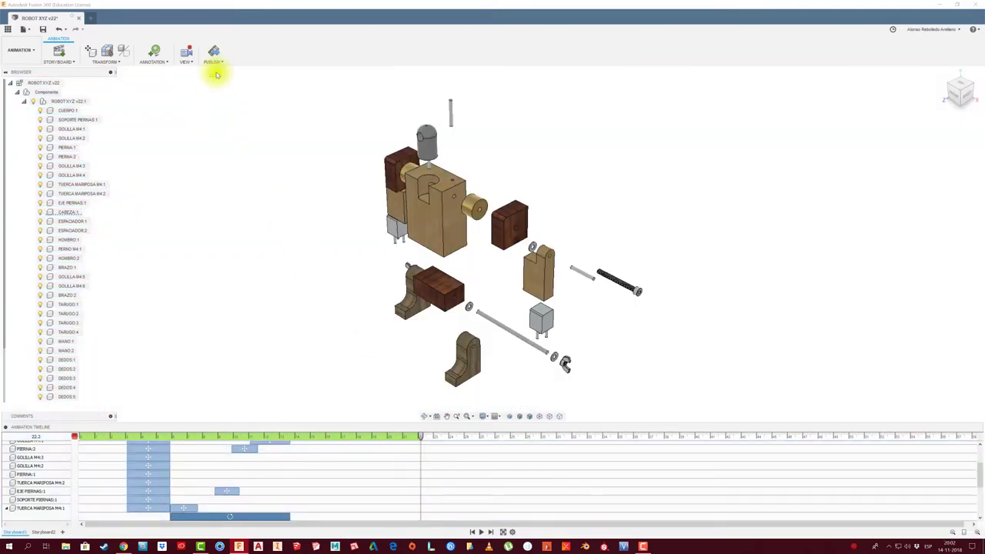
{"action": "left_click", "coordinate": [492, 264]}
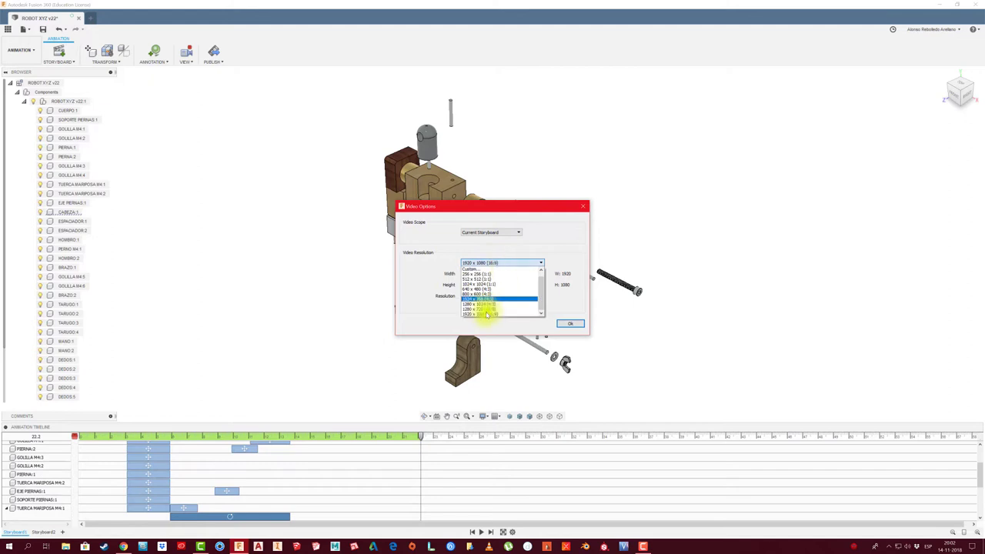
{"action": "left_click_drag", "start_coordinate": [542, 301], "coordinate": [544, 293]}
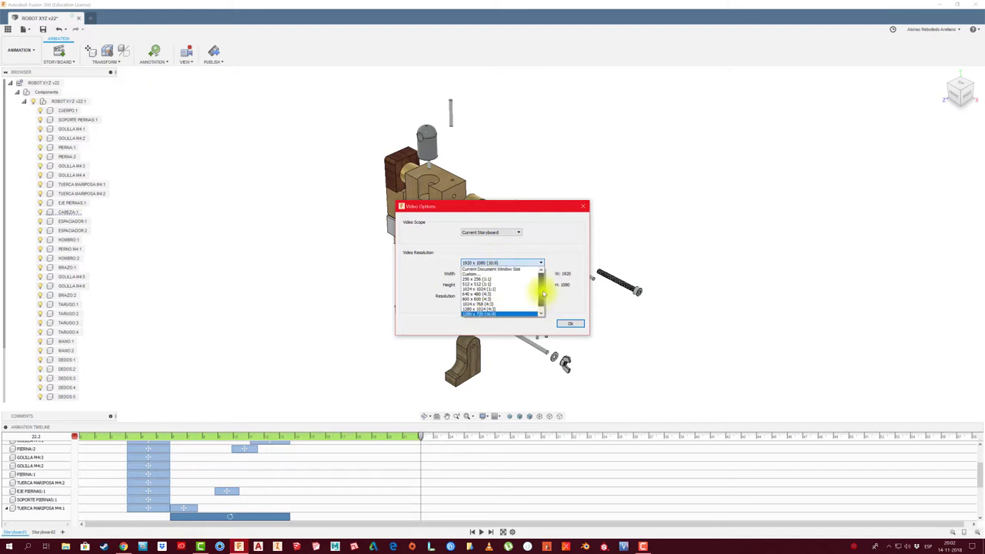
{"action": "left_click", "coordinate": [508, 268]}
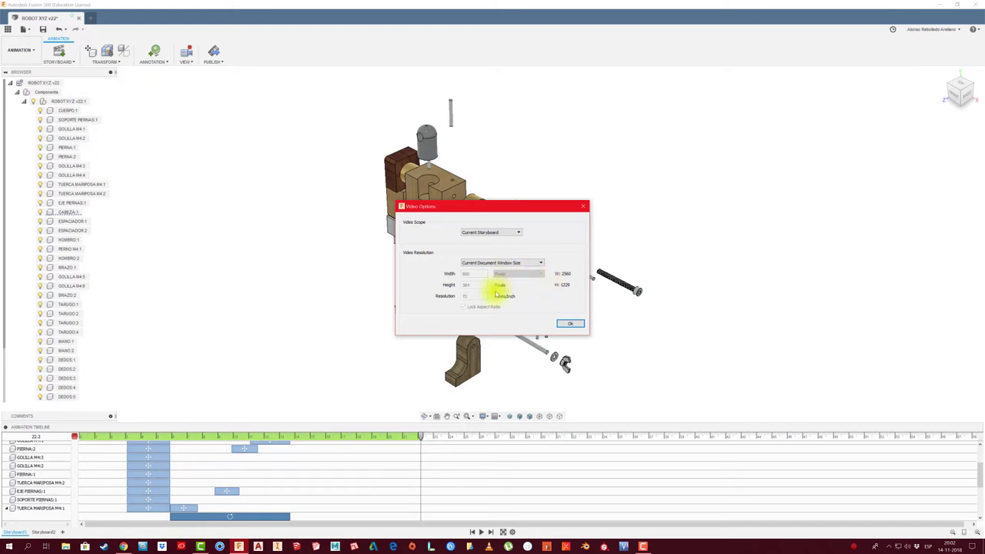
{"action": "left_click", "coordinate": [539, 266]}
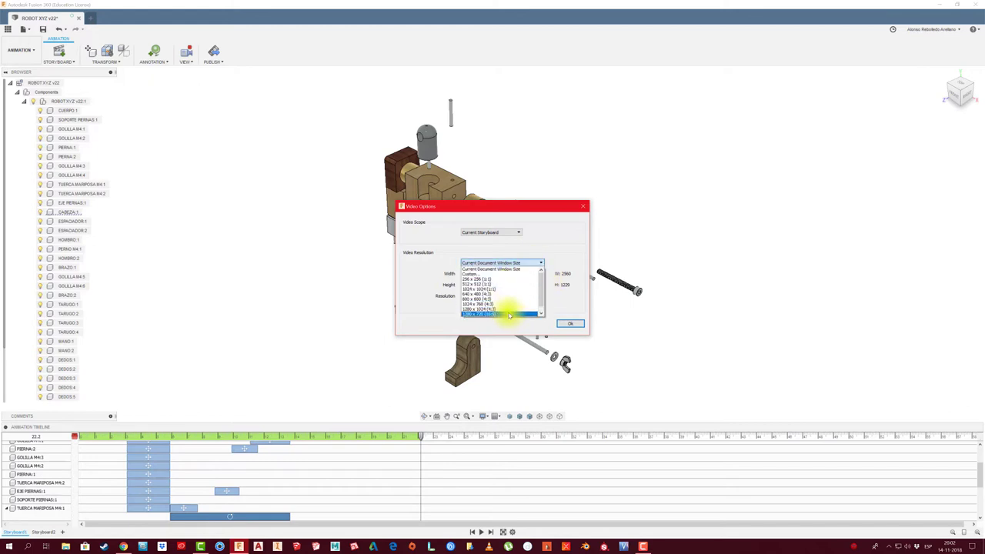
{"action": "left_click", "coordinate": [510, 273]}
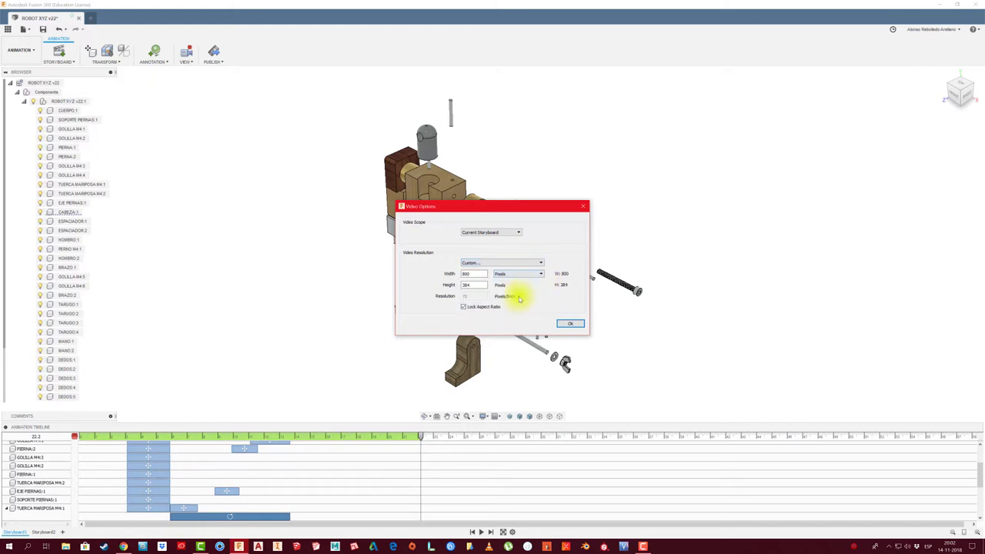
{"action": "left_click", "coordinate": [464, 307]}
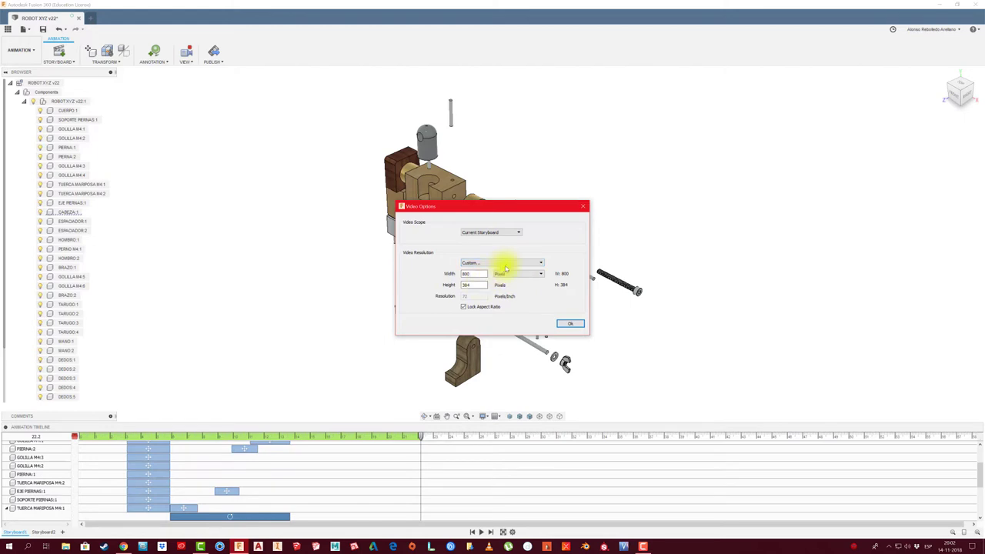
Try the 1280 x 720 preset, then return to Custom 800 x 384.
{"action": "left_click", "coordinate": [501, 263]}
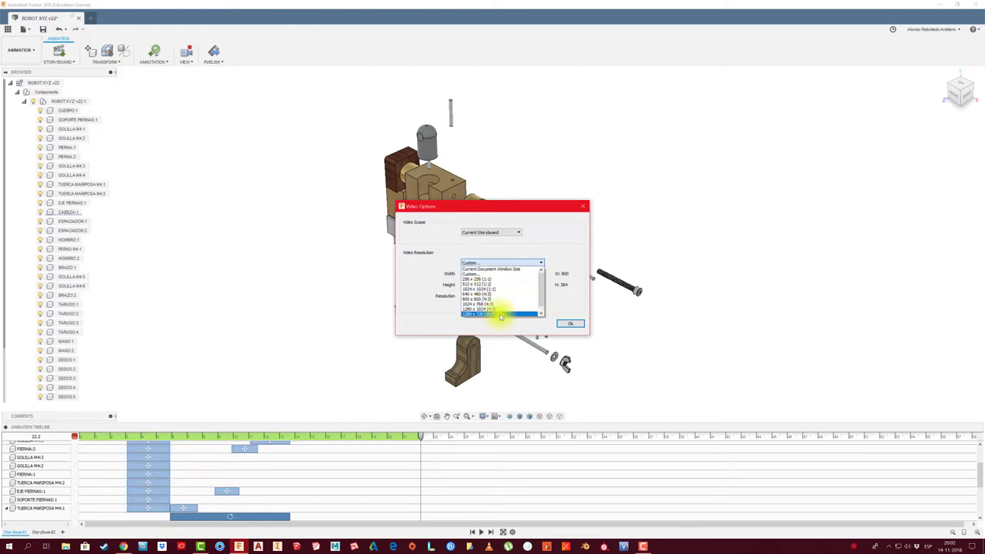
{"action": "left_click", "coordinate": [501, 315]}
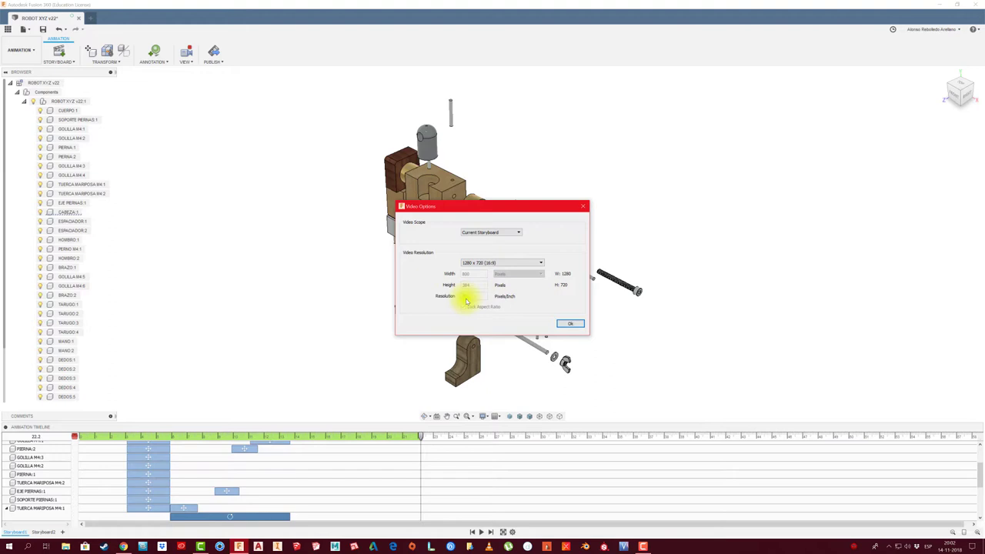
{"action": "left_click", "coordinate": [492, 266]}
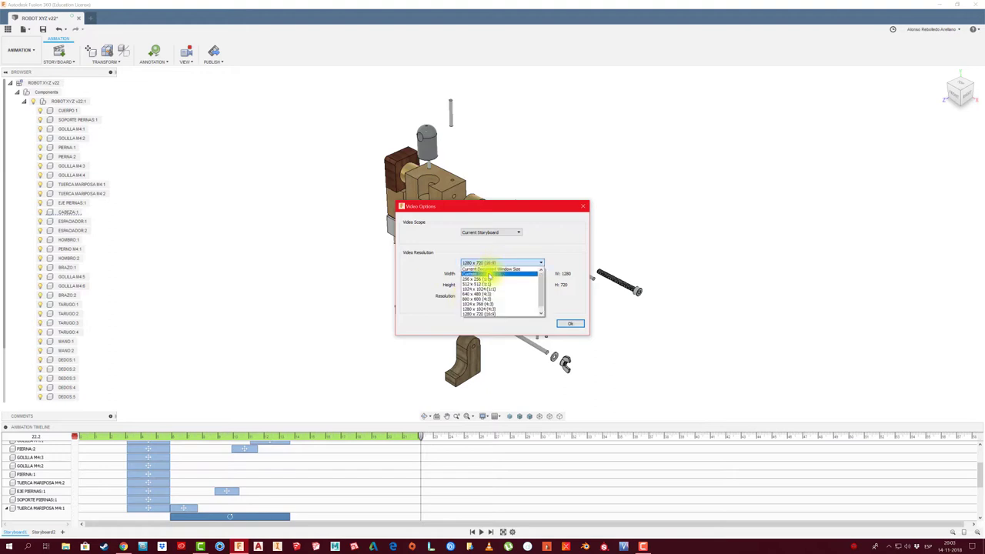
{"action": "left_click", "coordinate": [488, 275]}
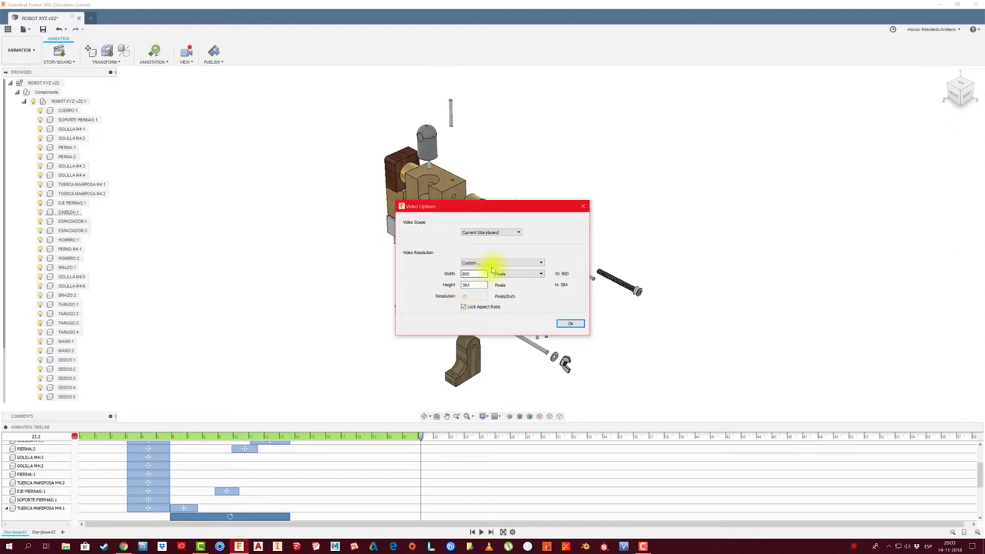
{"action": "left_click", "coordinate": [492, 266]}
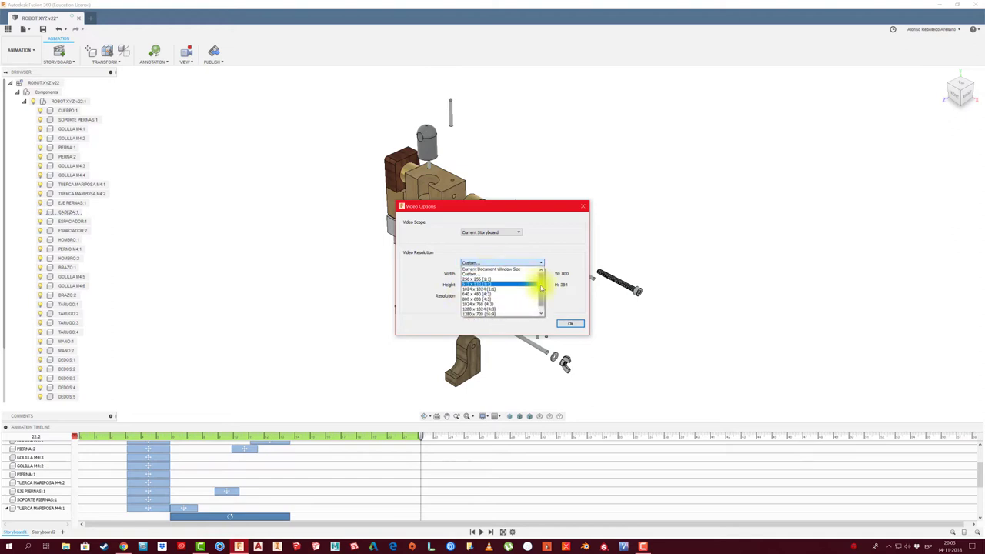
Set resolution to 150 with pixel units, giving 1666 x 800, and confirm.
{"action": "left_click", "coordinate": [548, 252]}
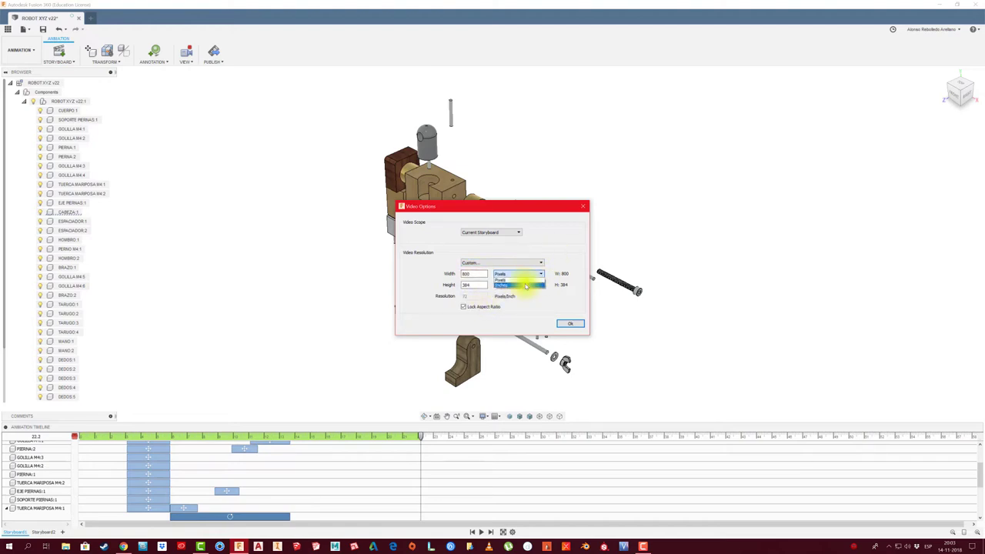
{"action": "left_click", "coordinate": [525, 284]}
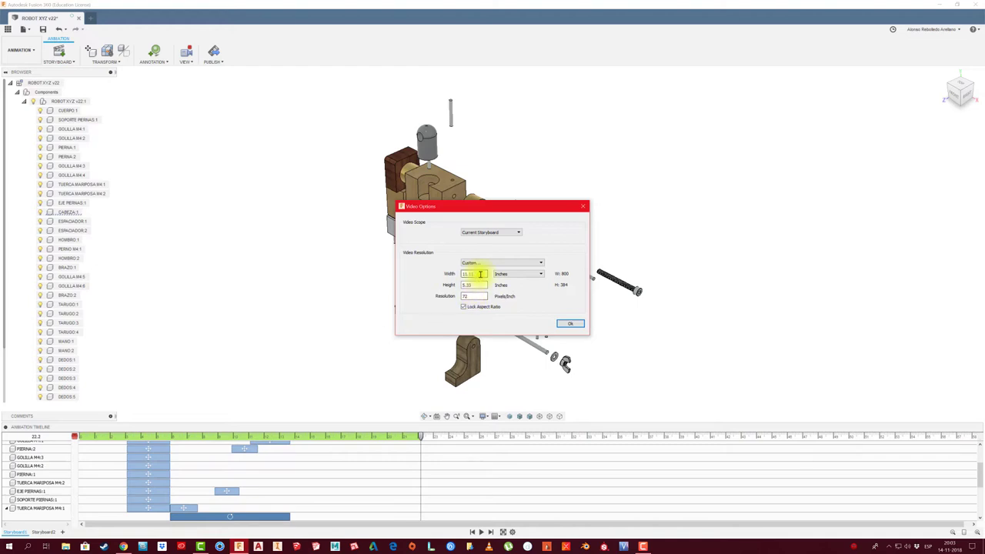
{"action": "double_click", "coordinate": [469, 297]}
{"action": "type", "text": "150"}
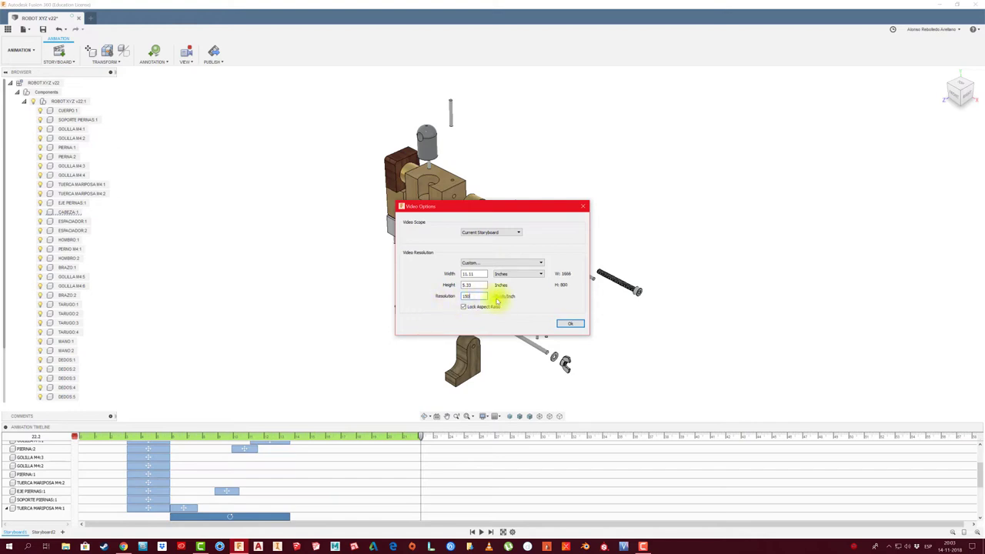
{"action": "left_click", "coordinate": [514, 274]}
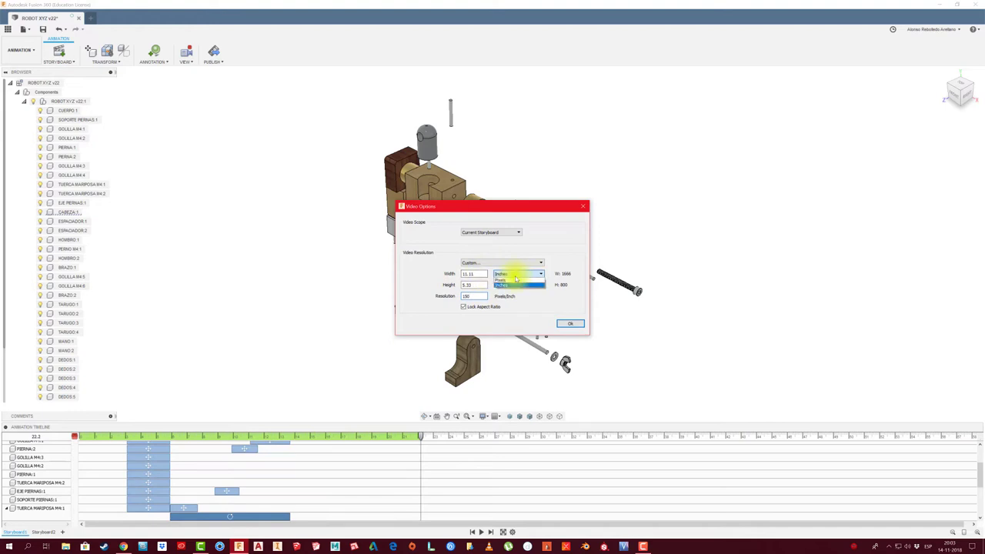
{"action": "left_click", "coordinate": [514, 280]}
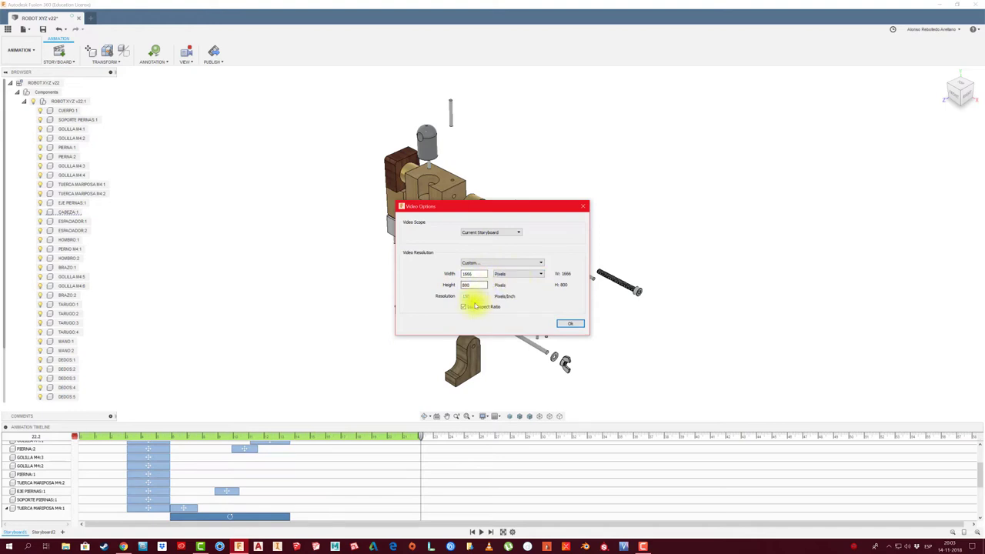
{"action": "left_click", "coordinate": [569, 324]}
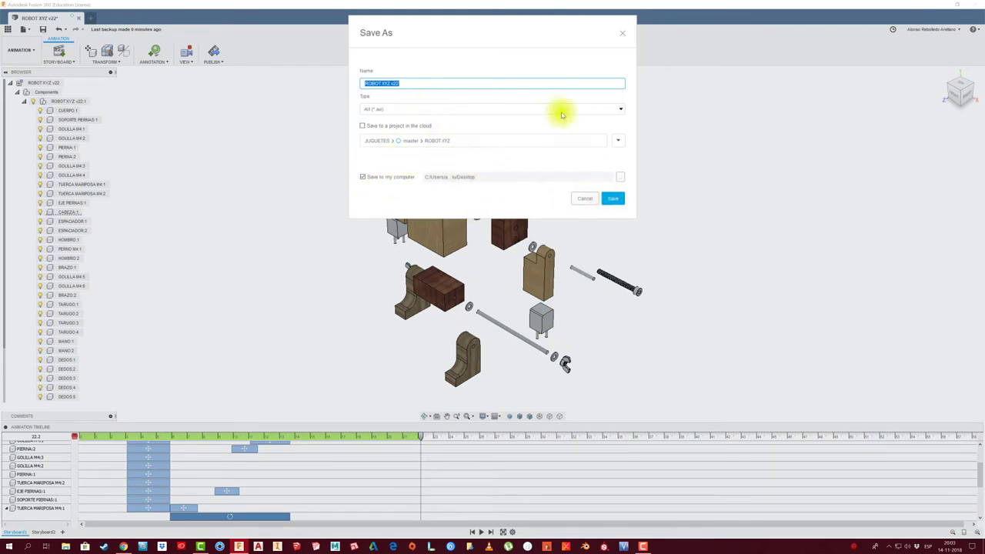
Save the video as AVI type, overwriting the existing ROBOT XYZ v22.avi.
{"action": "left_click", "coordinate": [561, 110]}
{"action": "left_click", "coordinate": [561, 121]}
{"action": "left_click", "coordinate": [612, 201]}
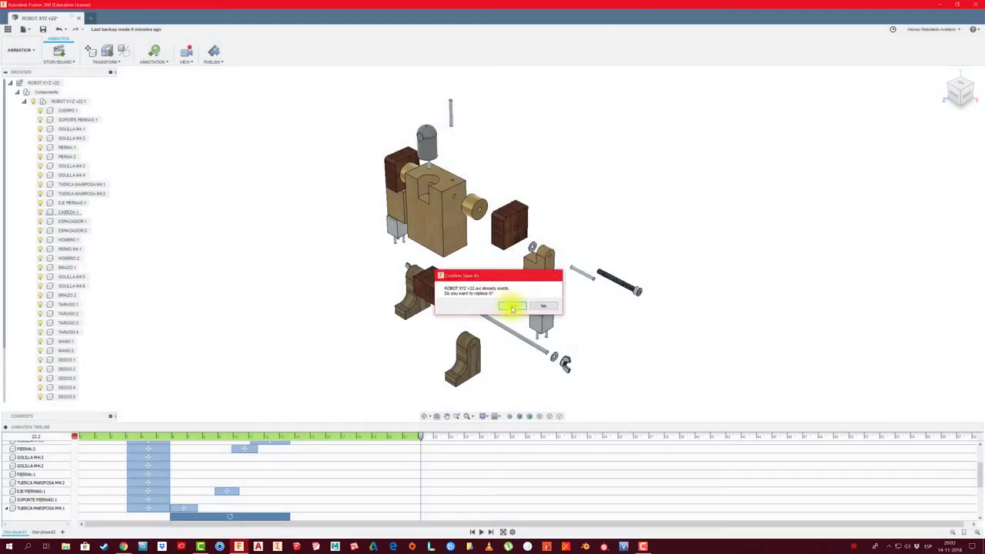
{"action": "left_click", "coordinate": [512, 306]}
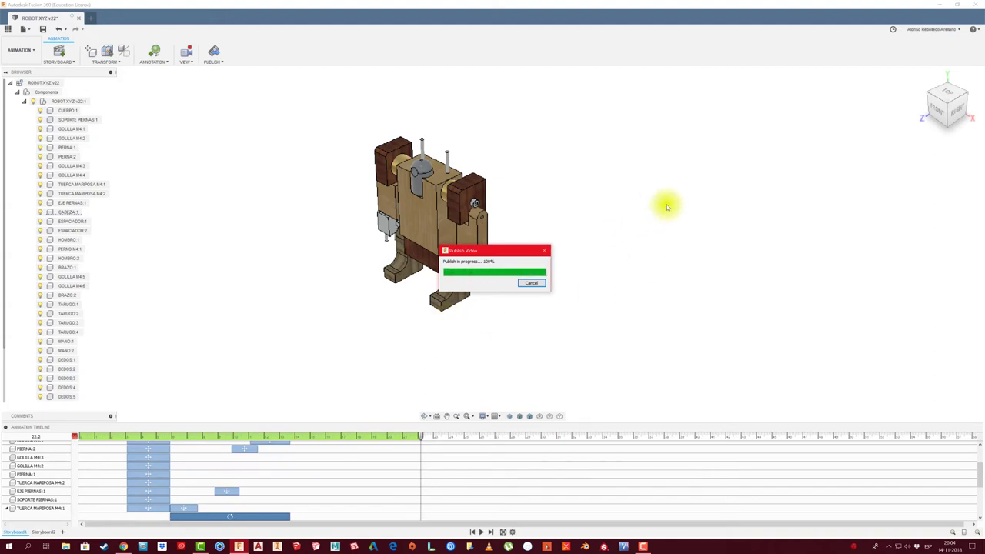
Minimize Fusion 360 and check the ROBOT XYZ v22 file's properties on the desktop.
{"action": "left_click", "coordinate": [940, 6]}
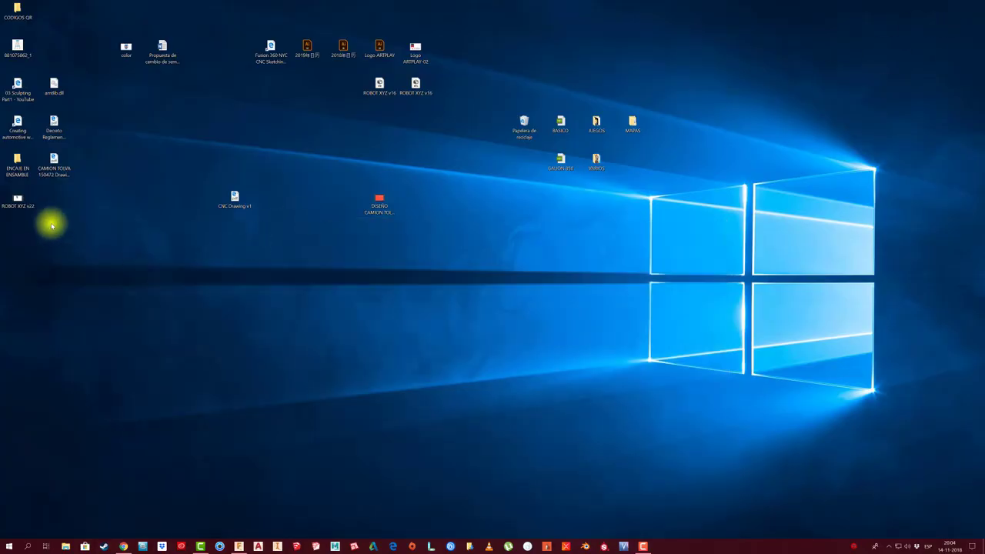
{"action": "right_click", "coordinate": [20, 198]}
{"action": "left_click", "coordinate": [42, 381]}
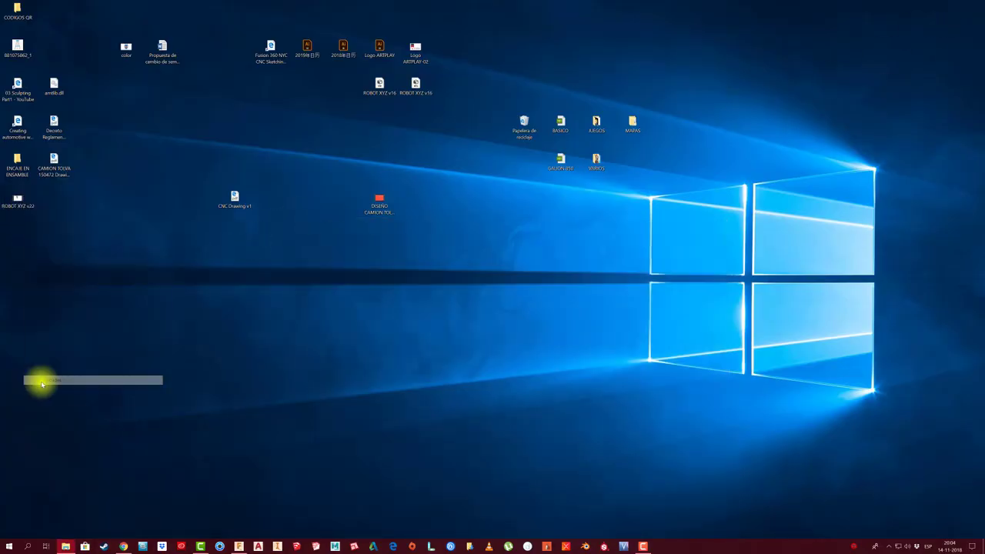
{"action": "left_click", "coordinate": [158, 207]}
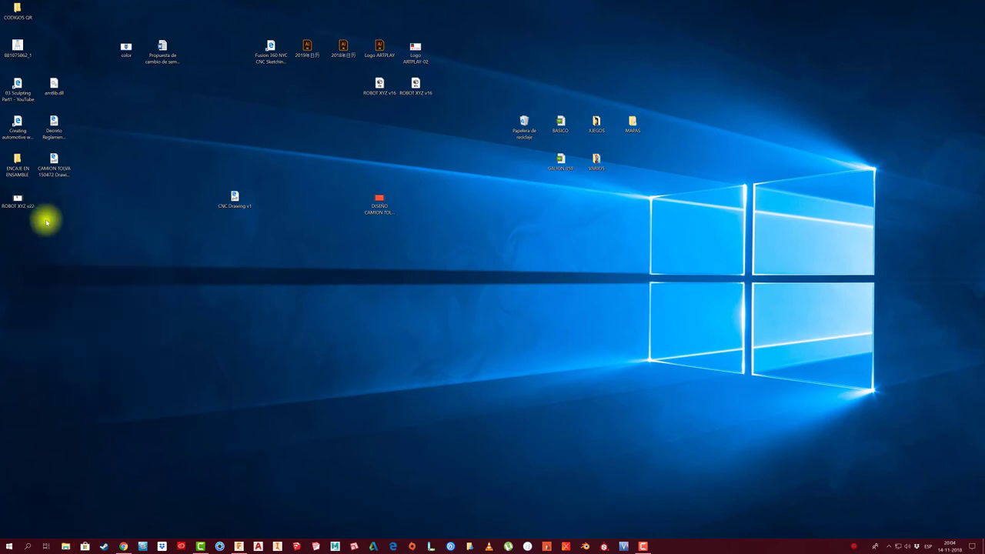
Play ROBOT XYZ v22 in Películas y TV, close it, and restore Fusion 360.
{"action": "double_click", "coordinate": [19, 202]}
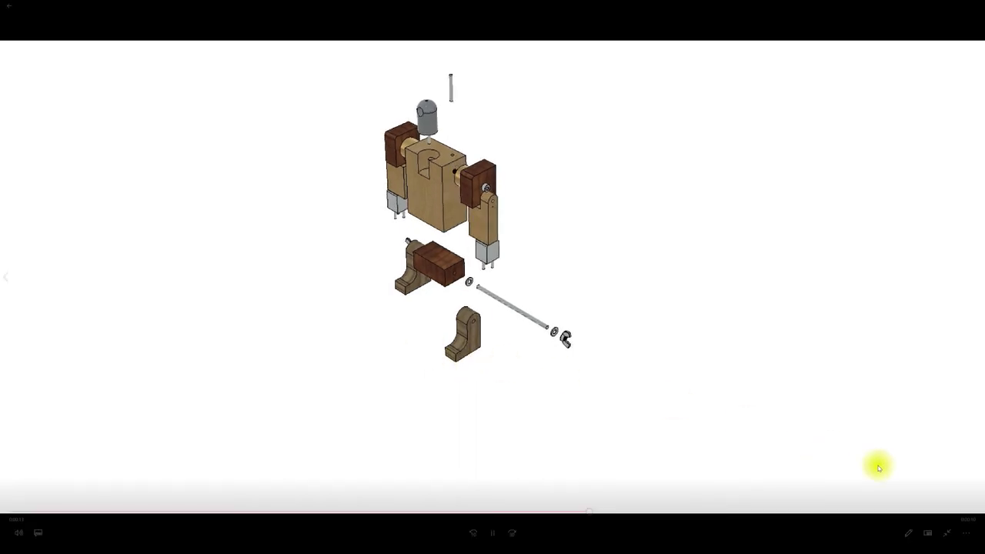
{"action": "left_click", "coordinate": [947, 533]}
{"action": "left_click", "coordinate": [975, 7]}
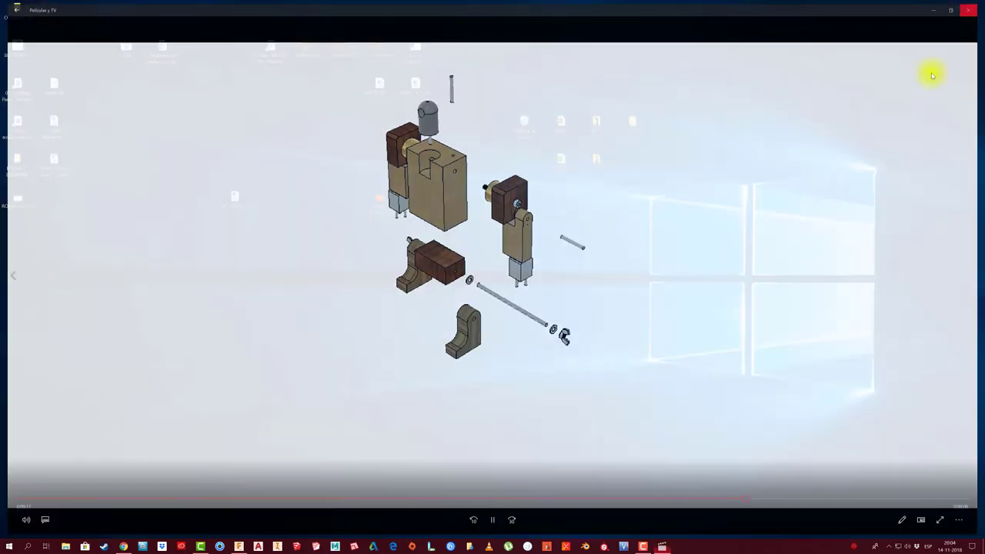
{"action": "left_click", "coordinate": [239, 547]}
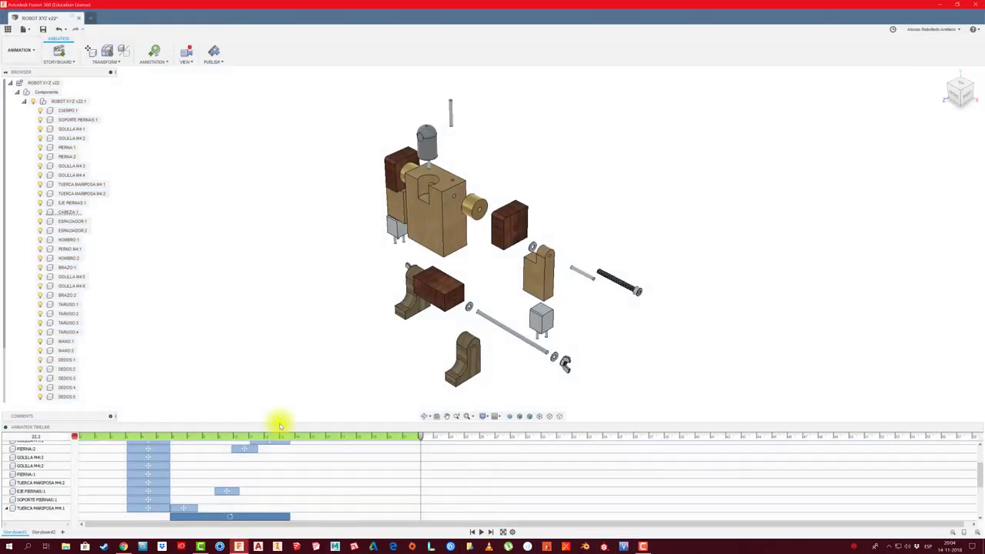
Publish the video at 1920 x 1080 (16:9) resolution, replacing ROBOT XYZ v22.avi.
{"action": "left_click", "coordinate": [214, 53]}
{"action": "left_click", "coordinate": [529, 263]}
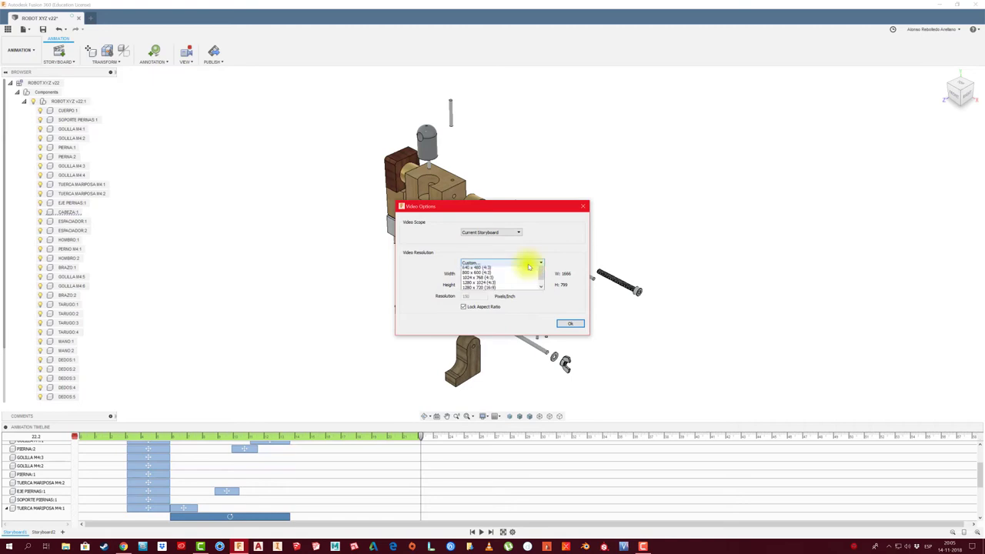
{"action": "left_click_drag", "start_coordinate": [543, 291], "coordinate": [478, 317]}
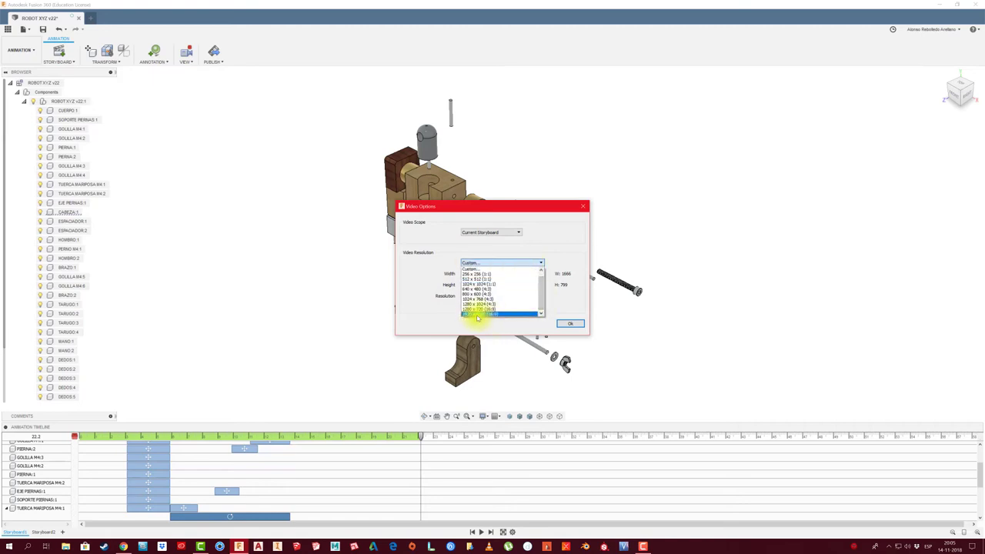
{"action": "left_click", "coordinate": [481, 314]}
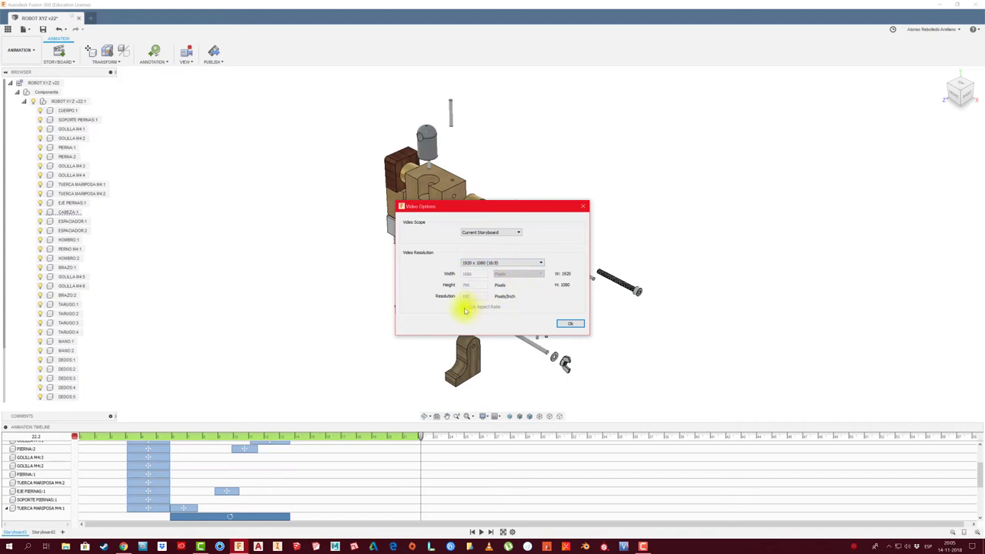
{"action": "left_click", "coordinate": [567, 324]}
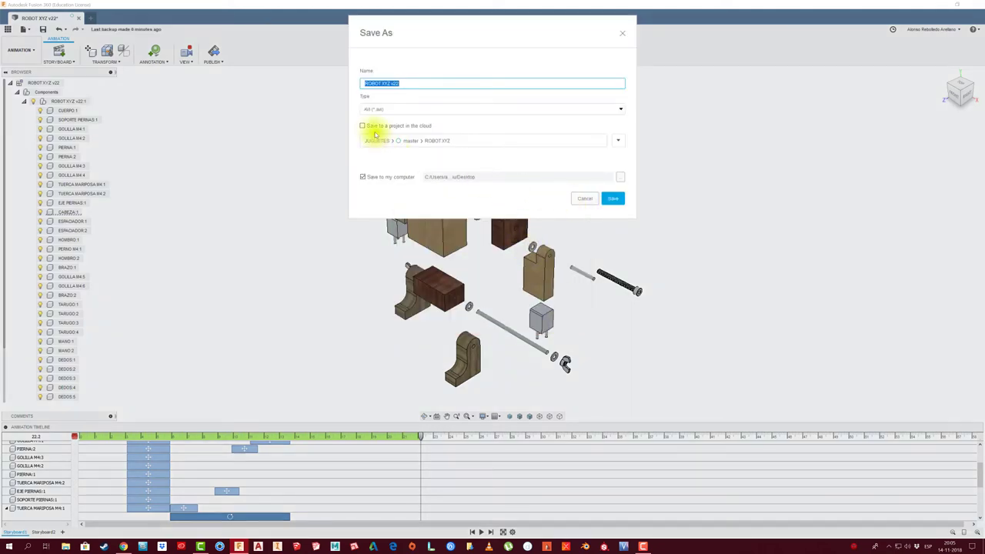
{"action": "left_click", "coordinate": [613, 199]}
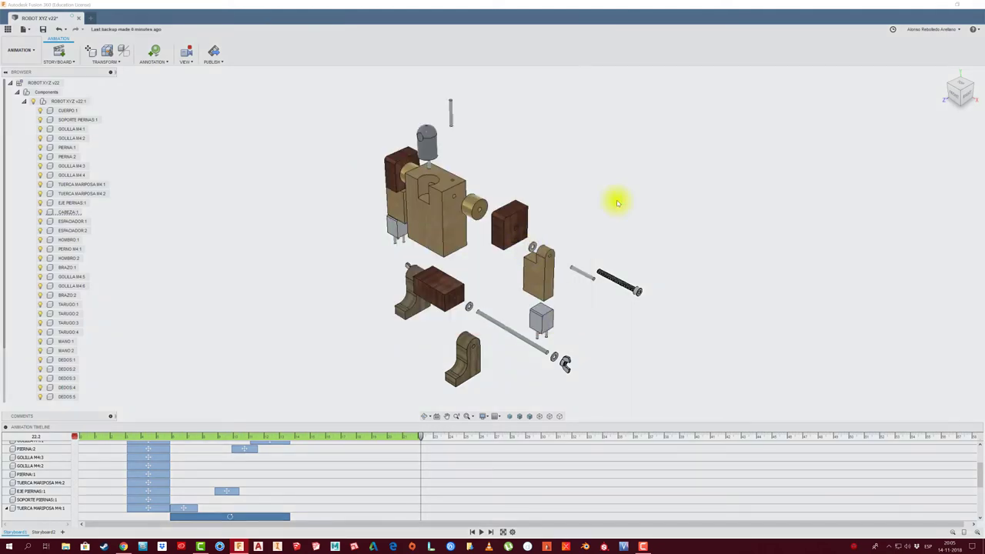
{"action": "left_click", "coordinate": [515, 307]}
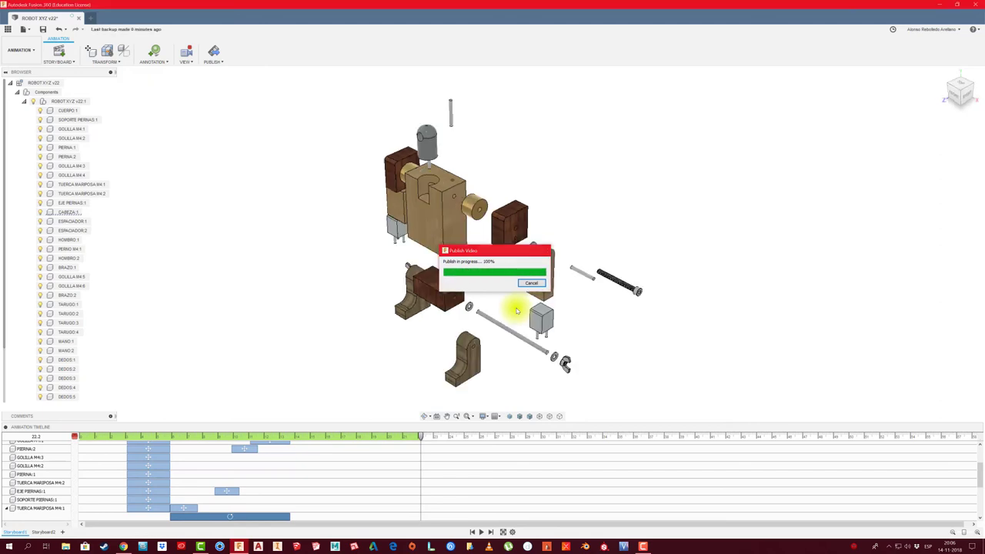
View ROBOT XYZ v22's file properties, then play it in Películas y TV and close the player.
{"action": "left_click", "coordinate": [940, 7]}
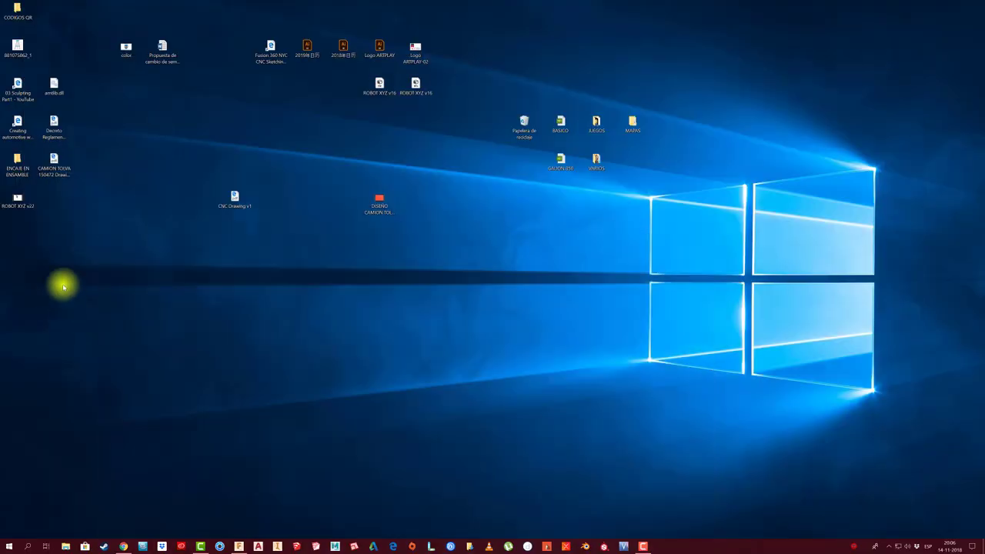
{"action": "right_click", "coordinate": [18, 200]}
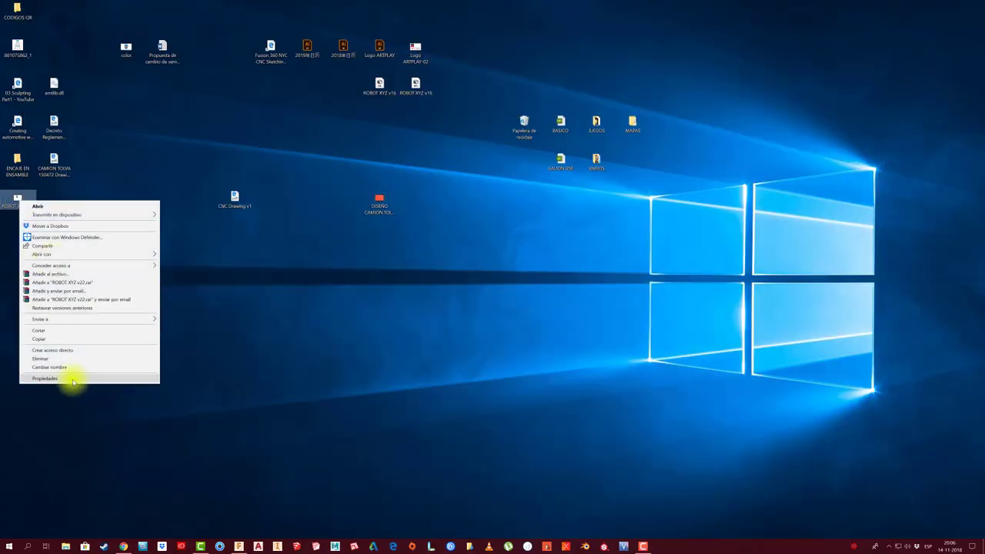
{"action": "left_click", "coordinate": [73, 378]}
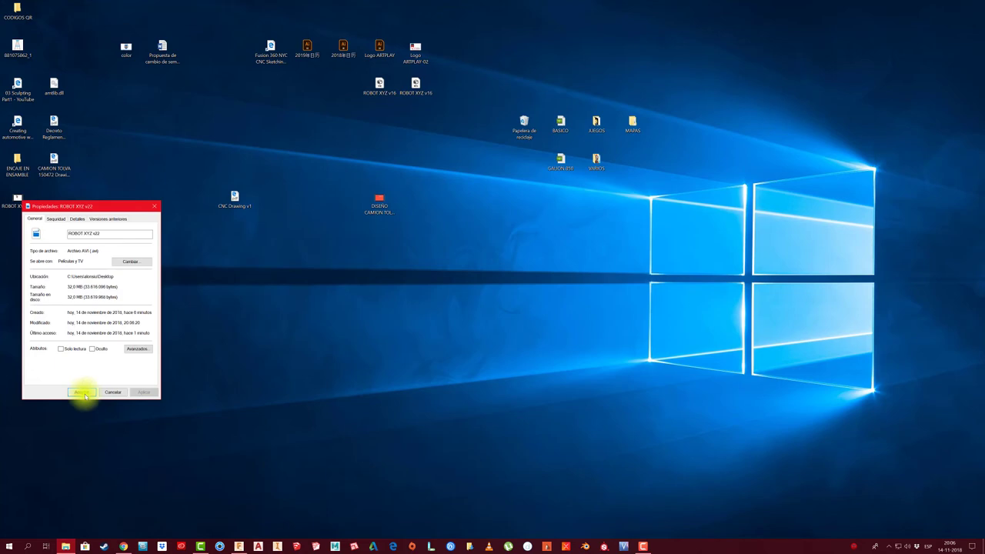
{"action": "left_click", "coordinate": [82, 392]}
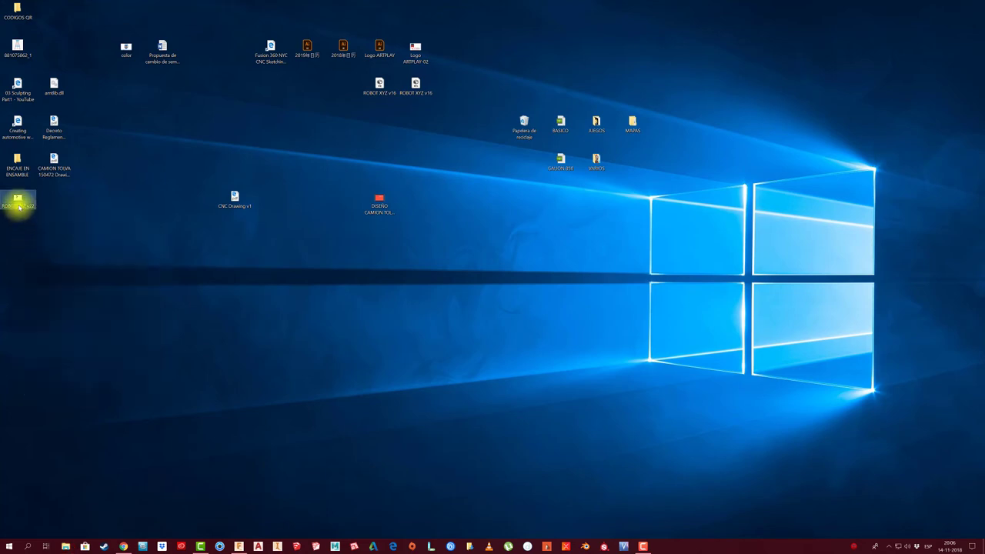
{"action": "double_click", "coordinate": [19, 203]}
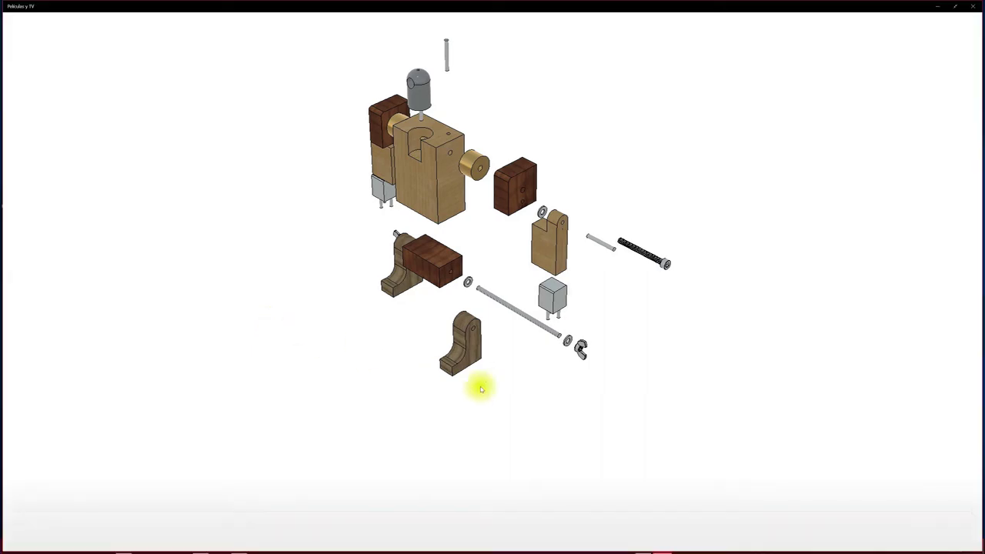
{"action": "left_click", "coordinate": [977, 9]}
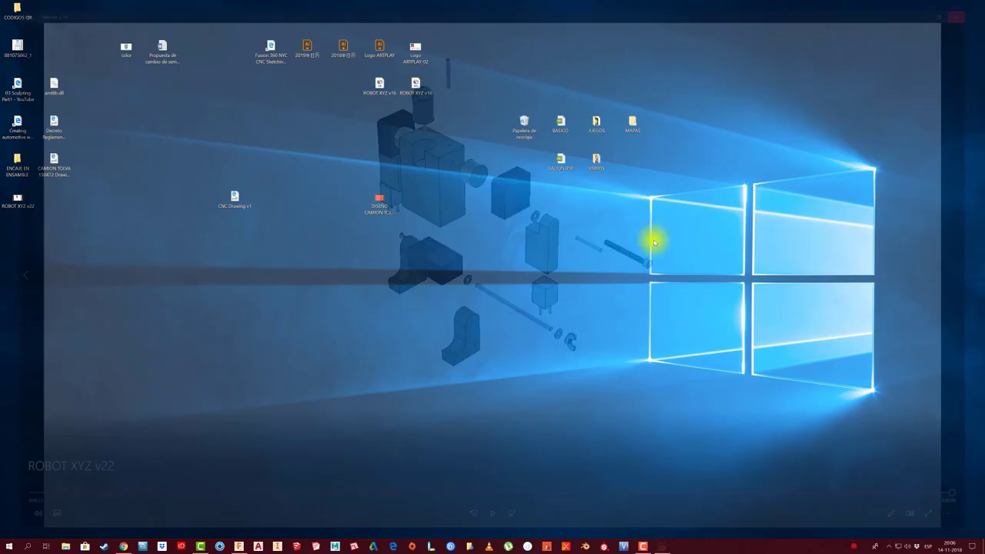
Restore Fusion 360 and review Publish Video options at 1920 x 1080 without publishing.
{"action": "left_click", "coordinate": [239, 547]}
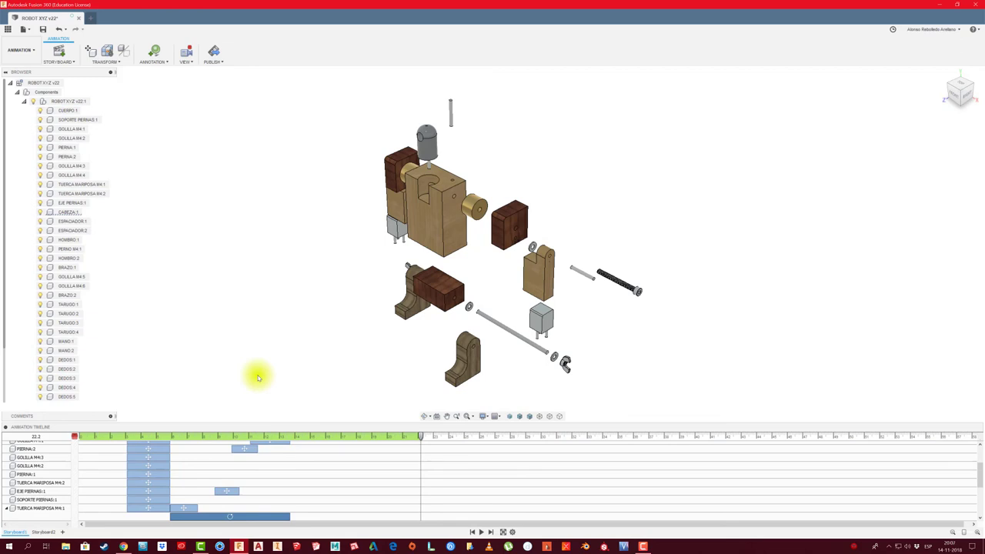
{"action": "left_click", "coordinate": [218, 61]}
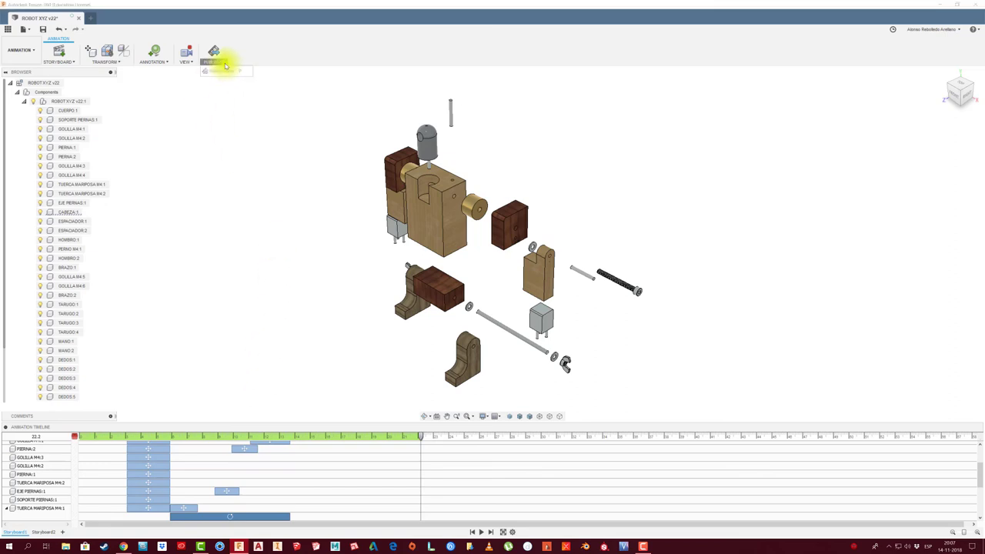
{"action": "left_click", "coordinate": [226, 74]}
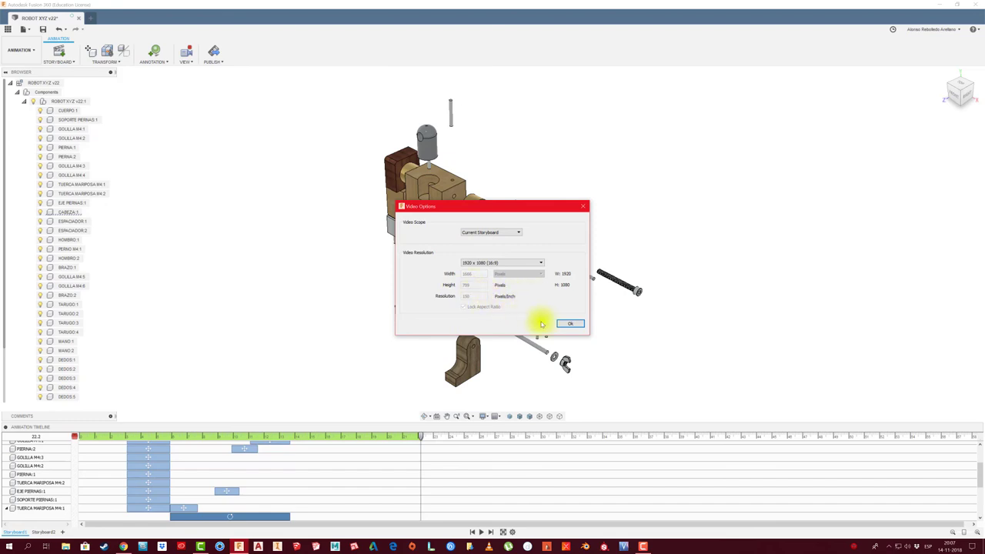
{"action": "left_click", "coordinate": [583, 208]}
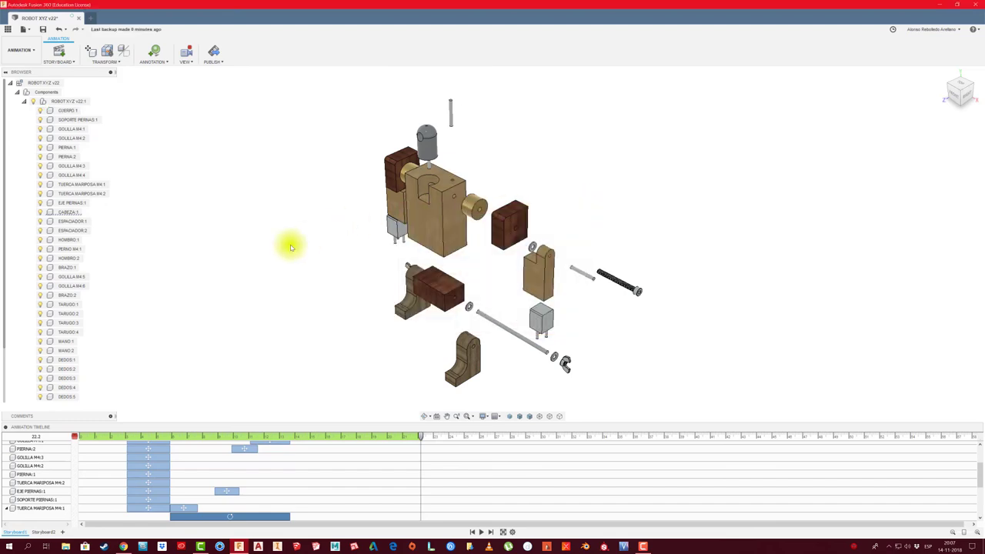